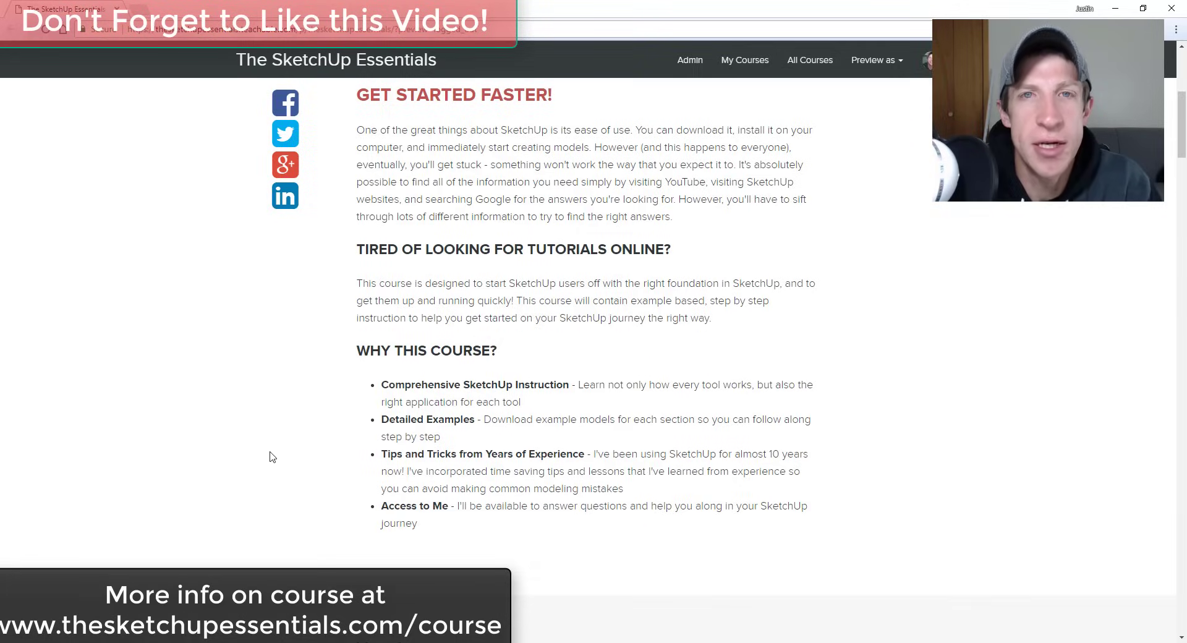
Step: Read through the SketchUp course page, from the course overview and instructor section to the interior design modeling topics
scroll(270, 456, "down", 8)
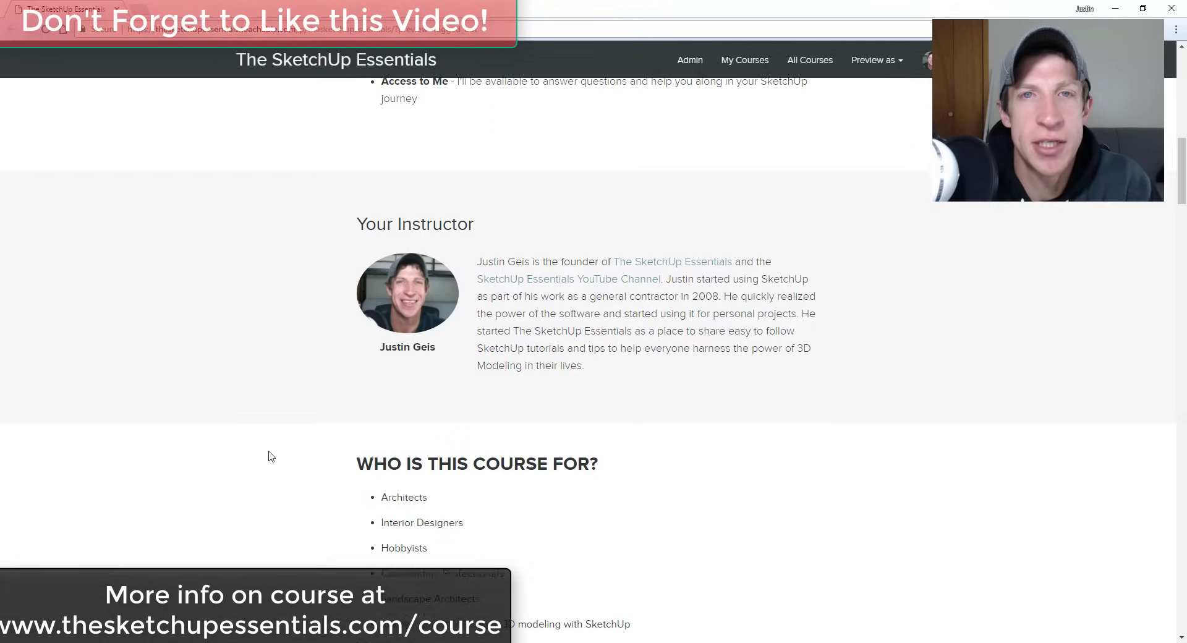
scroll(266, 451, "down", 4)
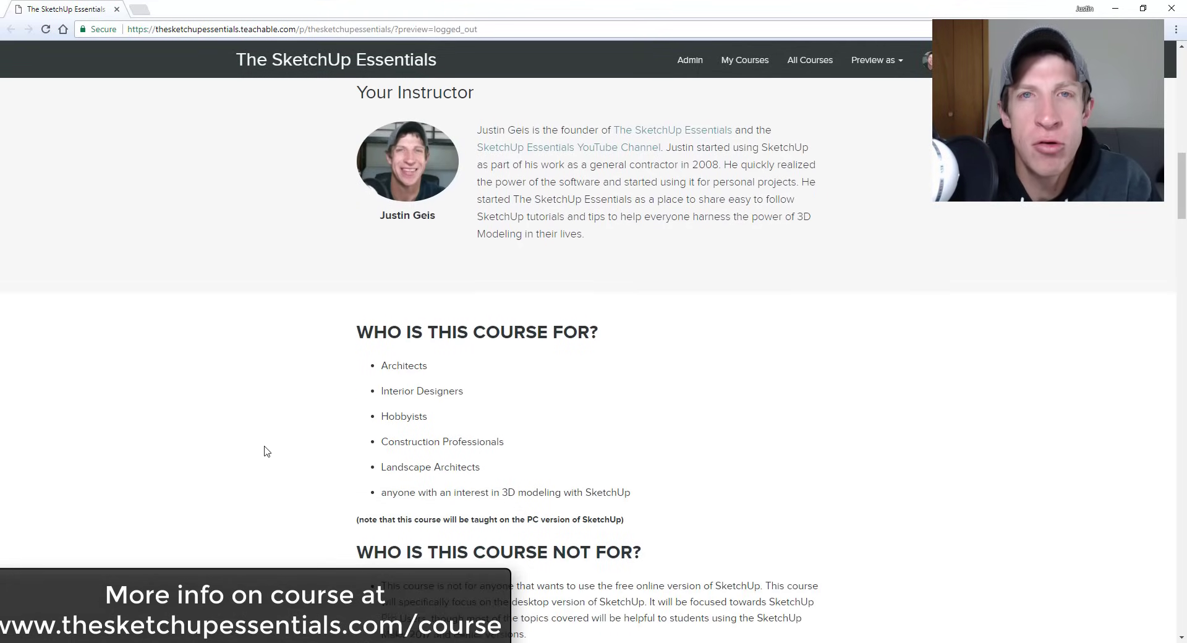
scroll(344, 418, "down", 6)
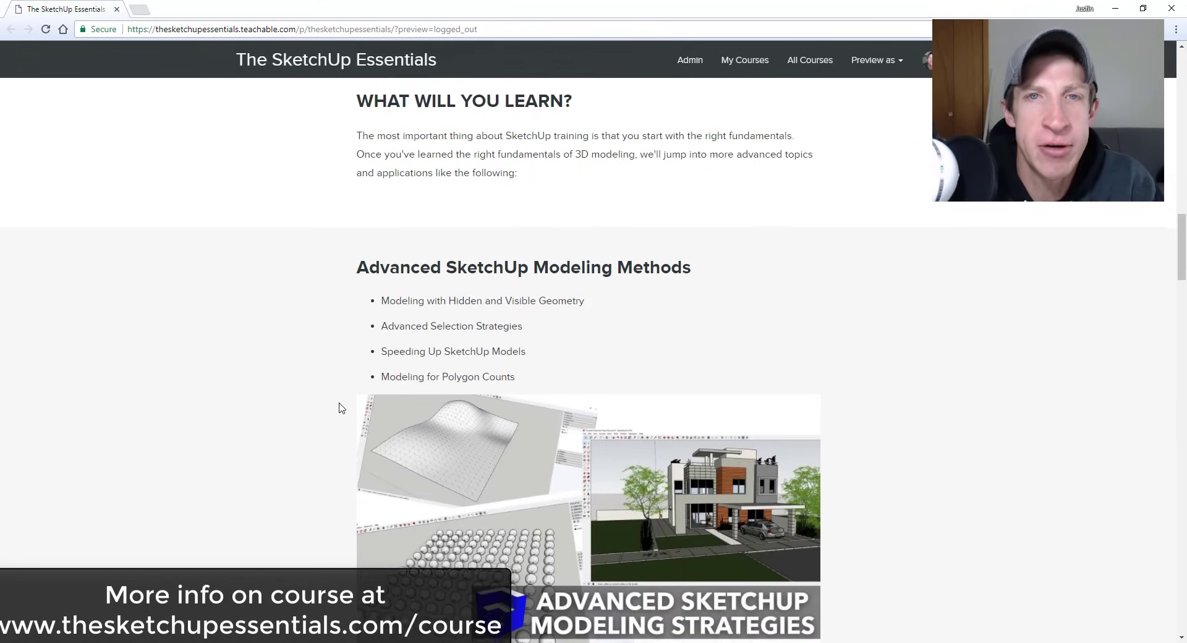
scroll(341, 409, "down", 2)
scroll(355, 346, "down", 7)
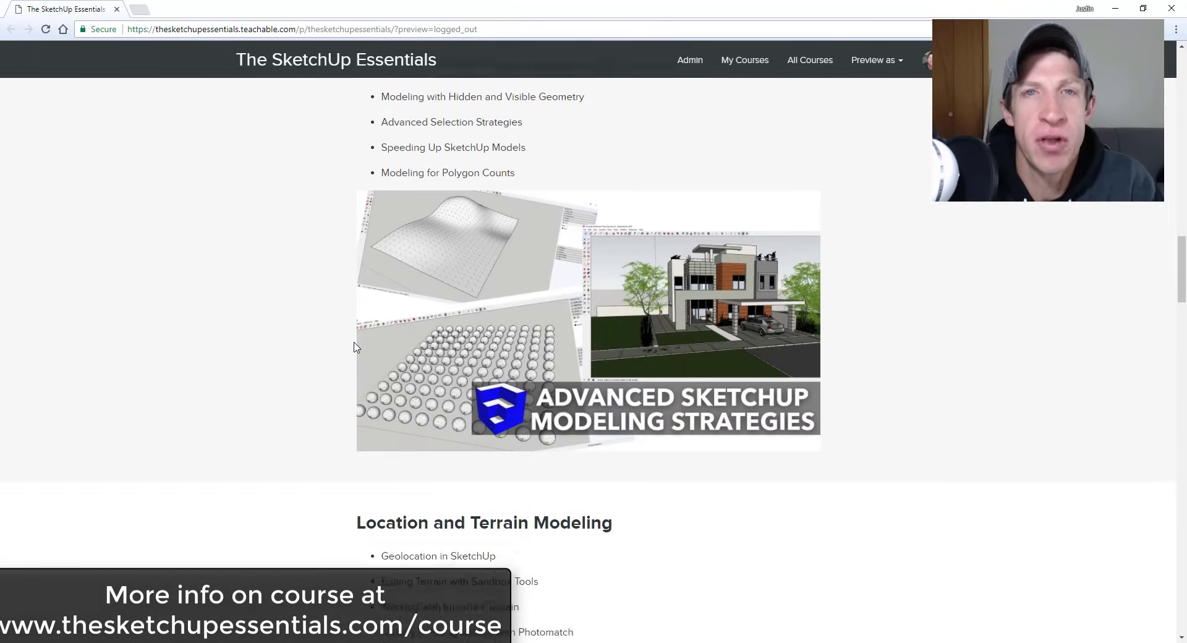
scroll(352, 346, "down", 1)
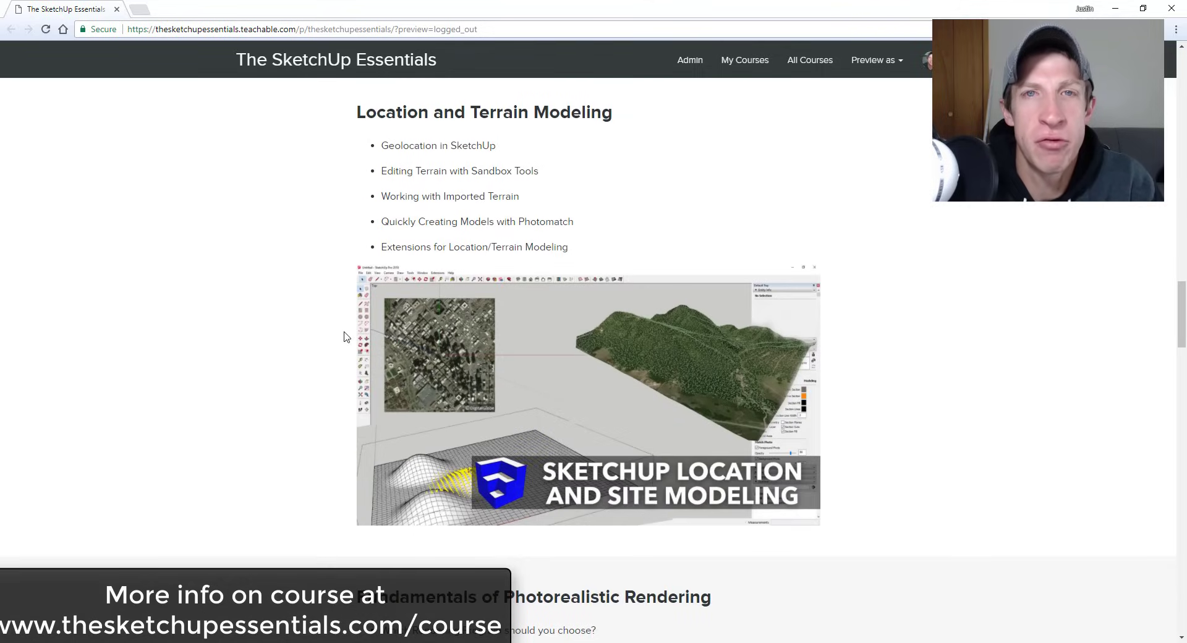
scroll(365, 275, "down", 6)
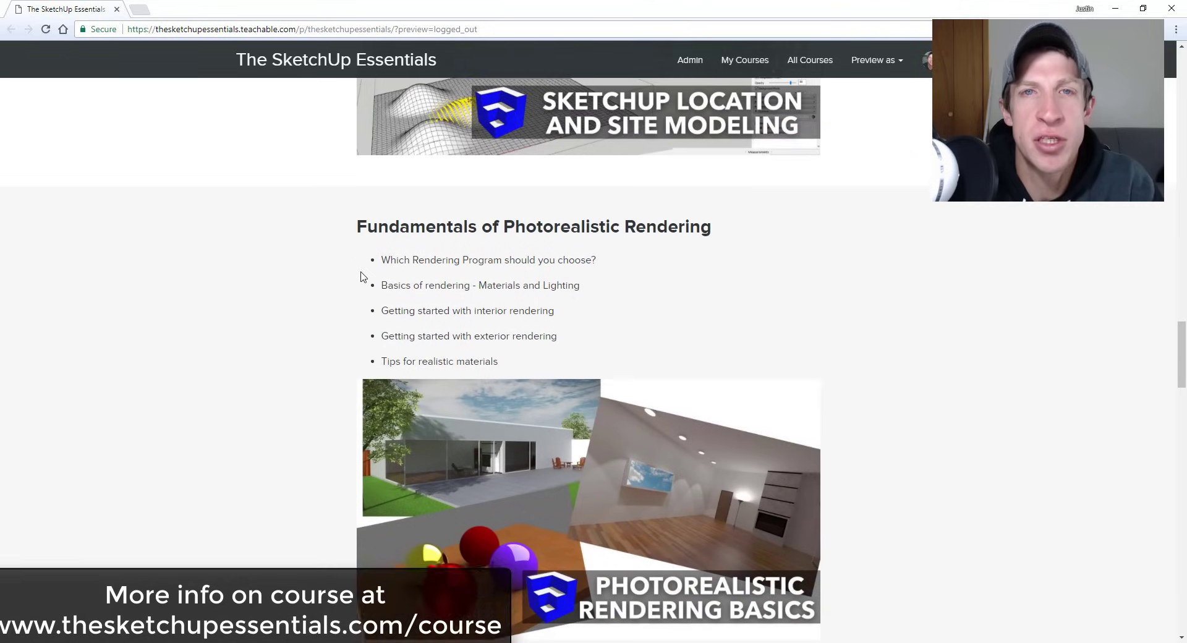
scroll(362, 281, "down", 1)
scroll(367, 289, "down", 9)
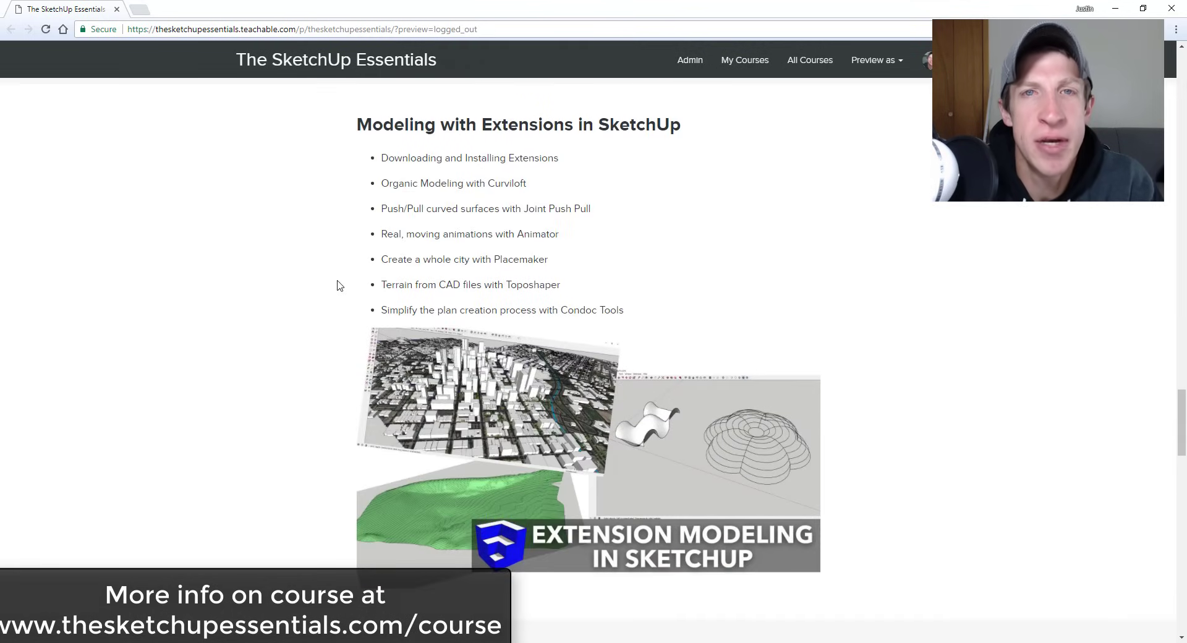
scroll(344, 285, "down", 9)
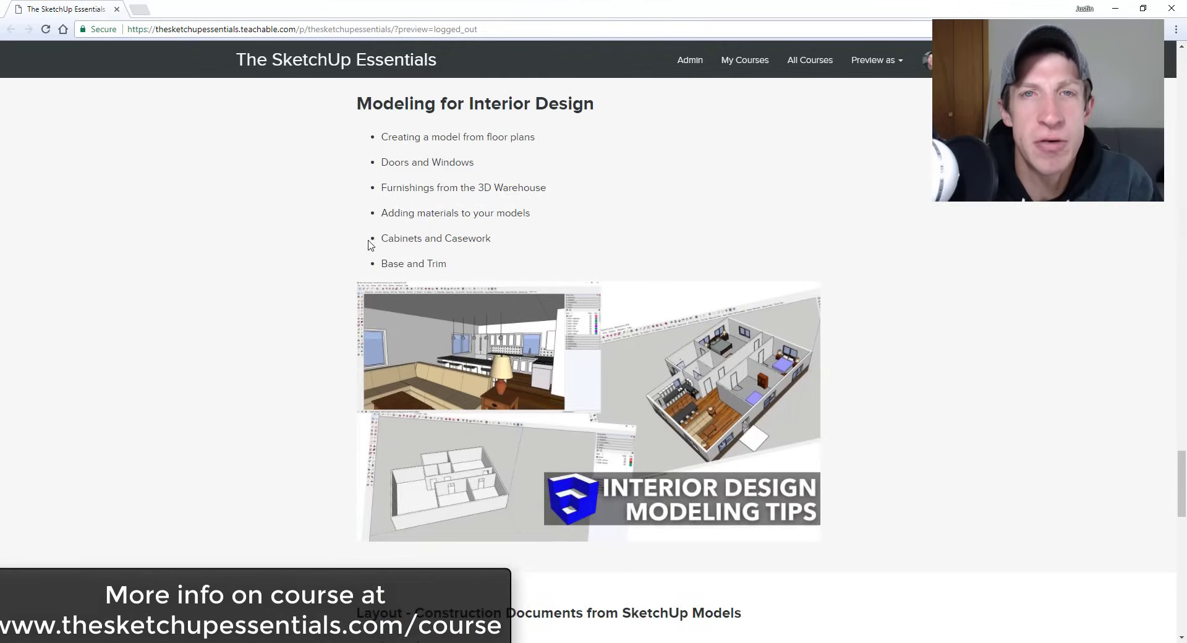
scroll(370, 234, "down", 2)
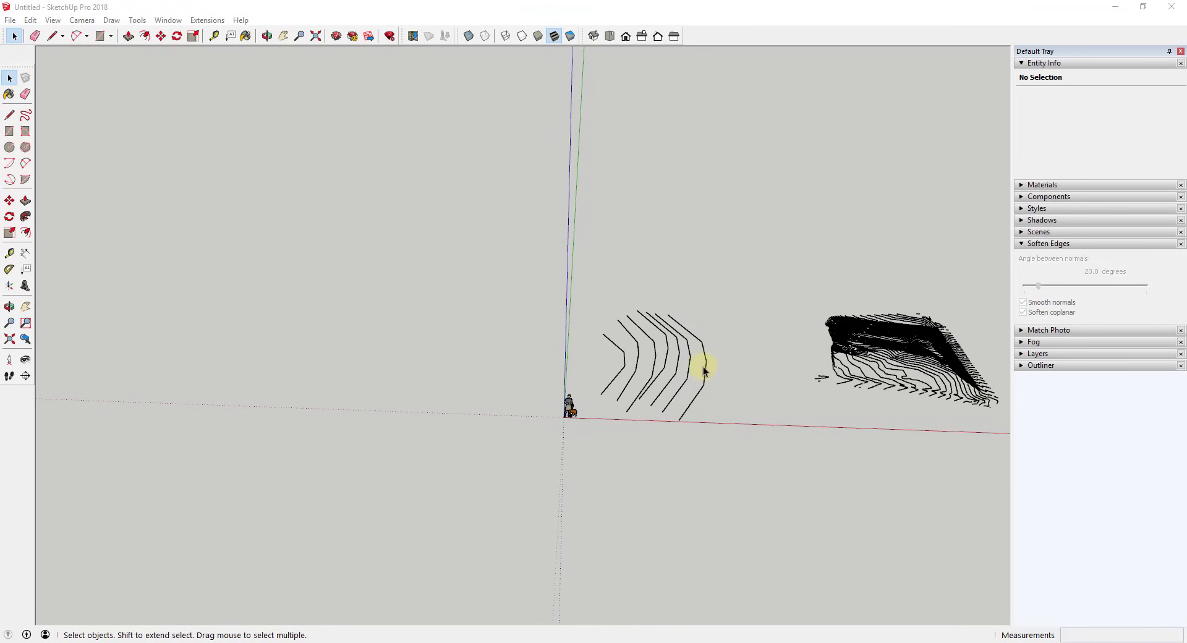
Step: Move the floating Sandbox toolbar closer to the main toolbars, clear of the modeling area
middle_click_drag(728, 366, 728, 294)
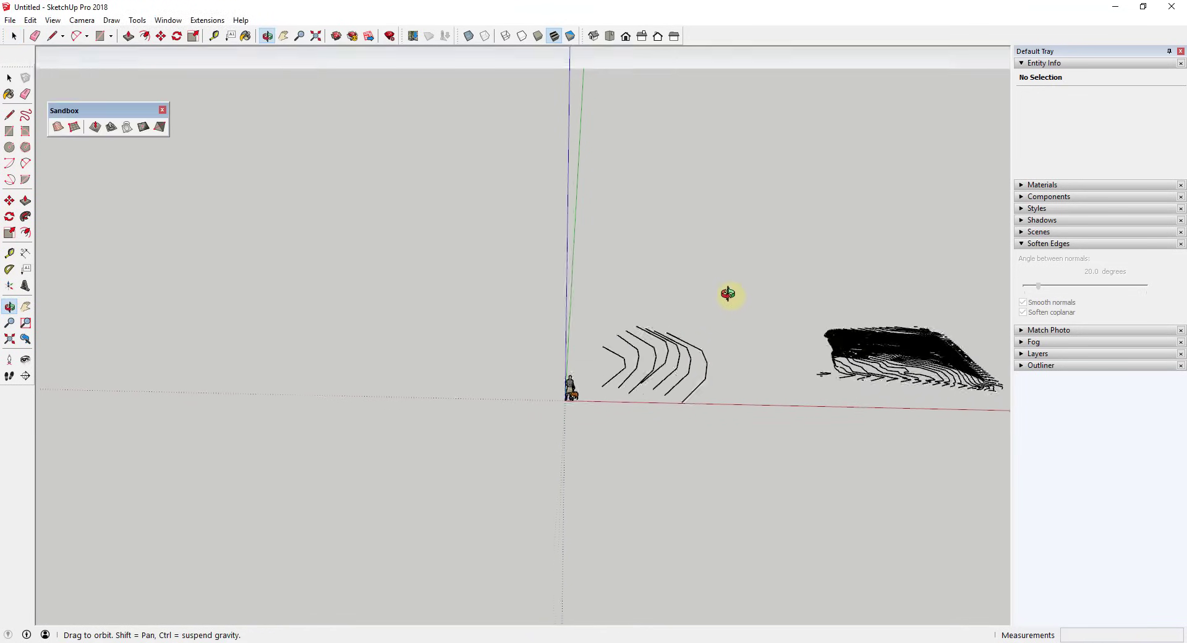
scroll(593, 349, "up", 5)
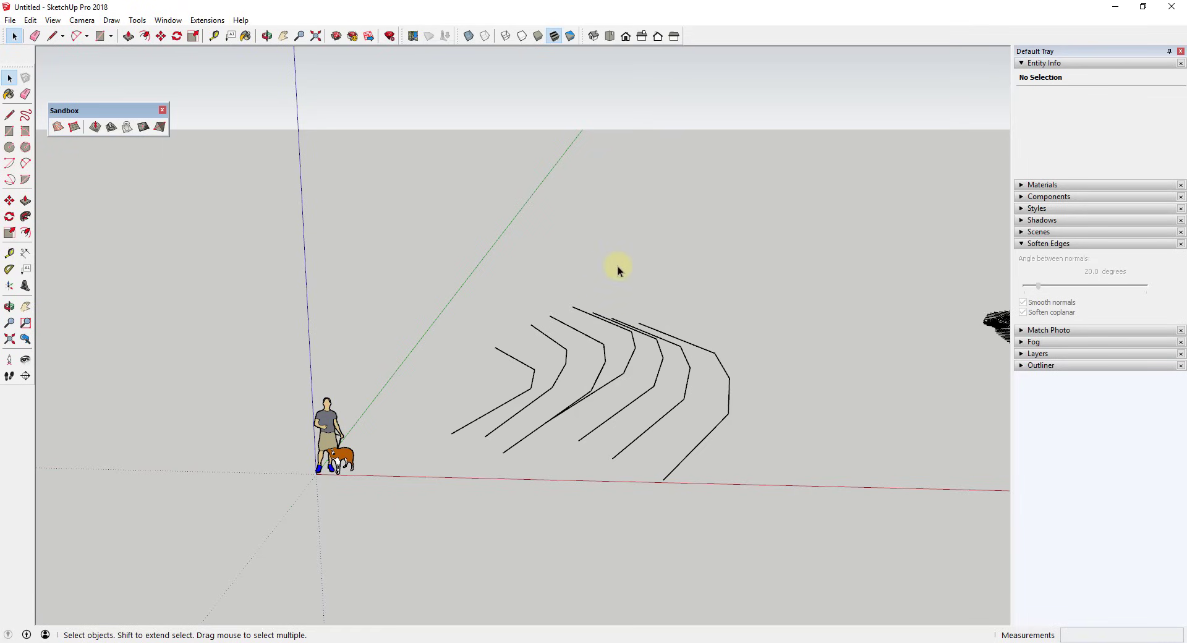
scroll(567, 348, "down", 3)
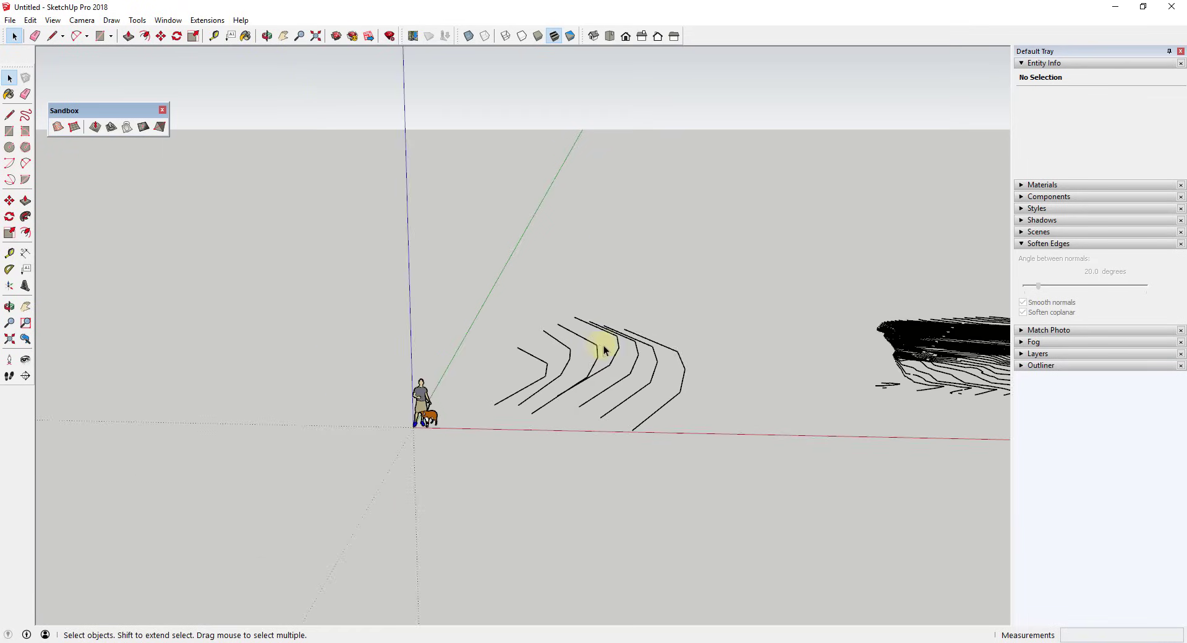
middle_click_drag(604, 345, 641, 312)
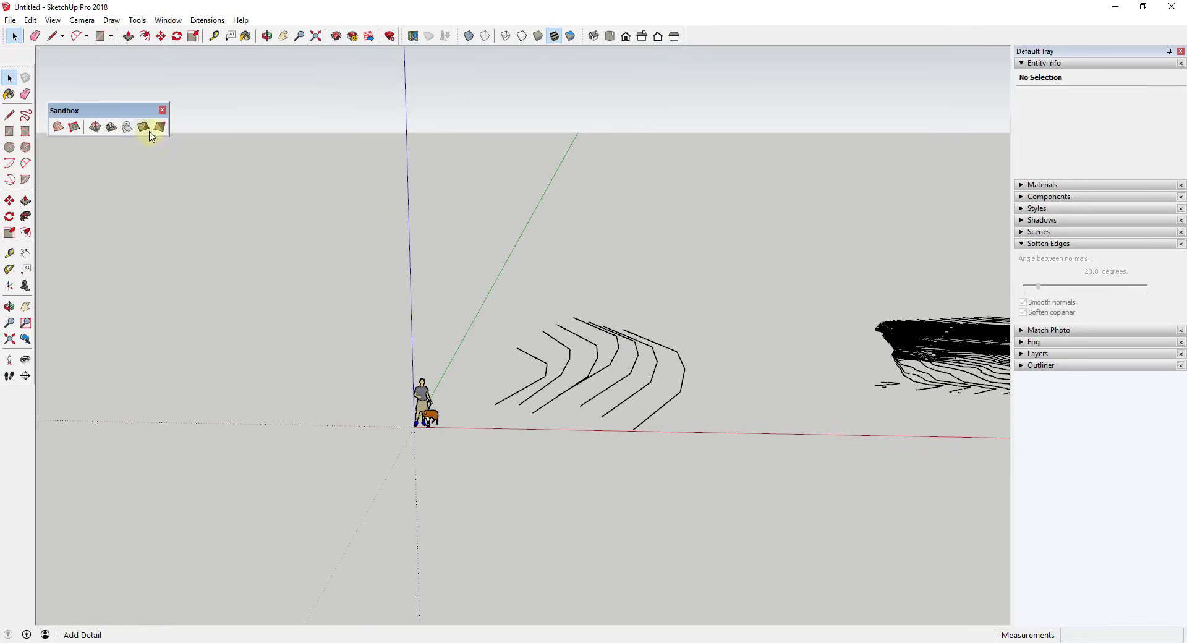
left_click_drag(113, 119, 113, 70)
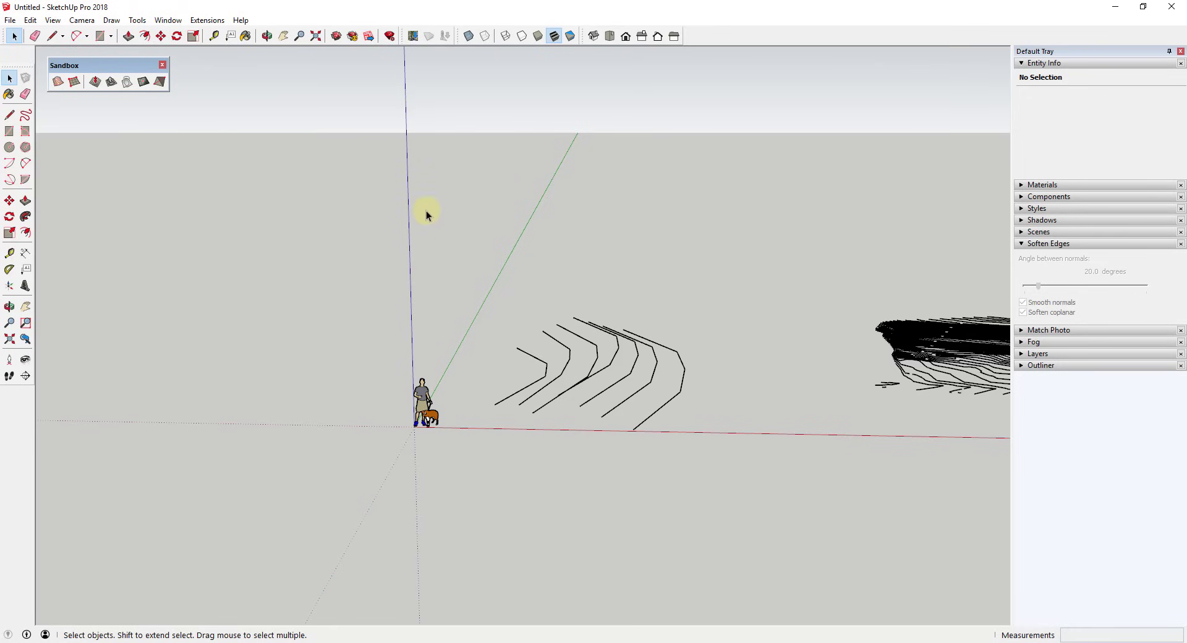
Step: Check whether the Sandbox toolbar is turned on and whether the Sandbox Tools extension is enabled in the Extension Manager
right_click(702, 42)
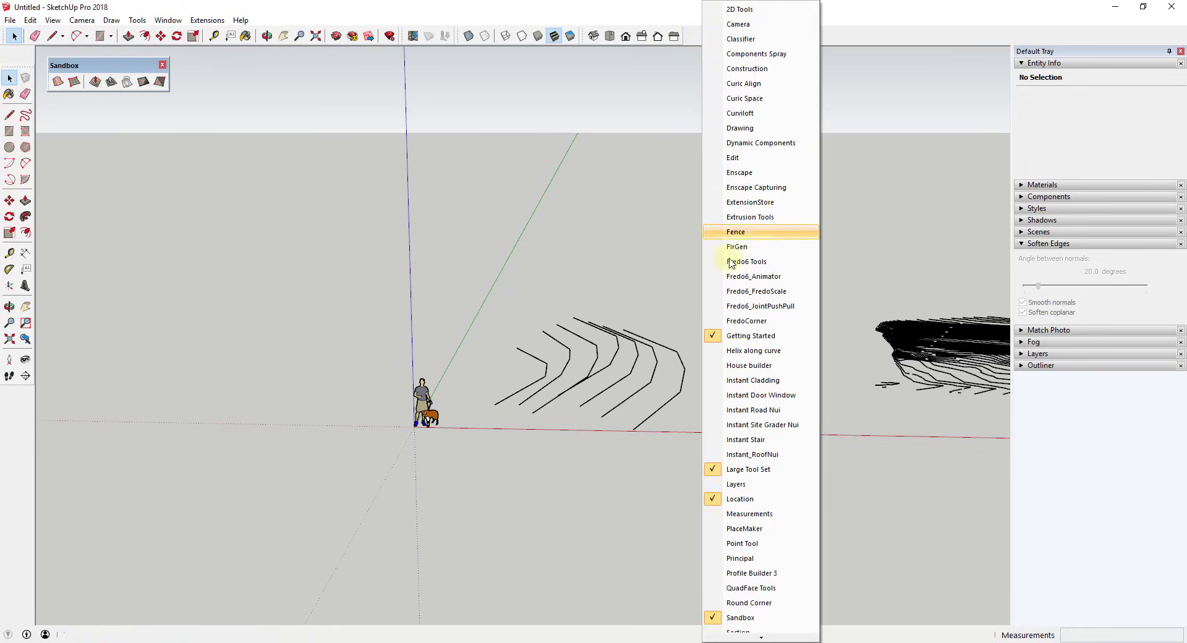
scroll(757, 455, "down", 4)
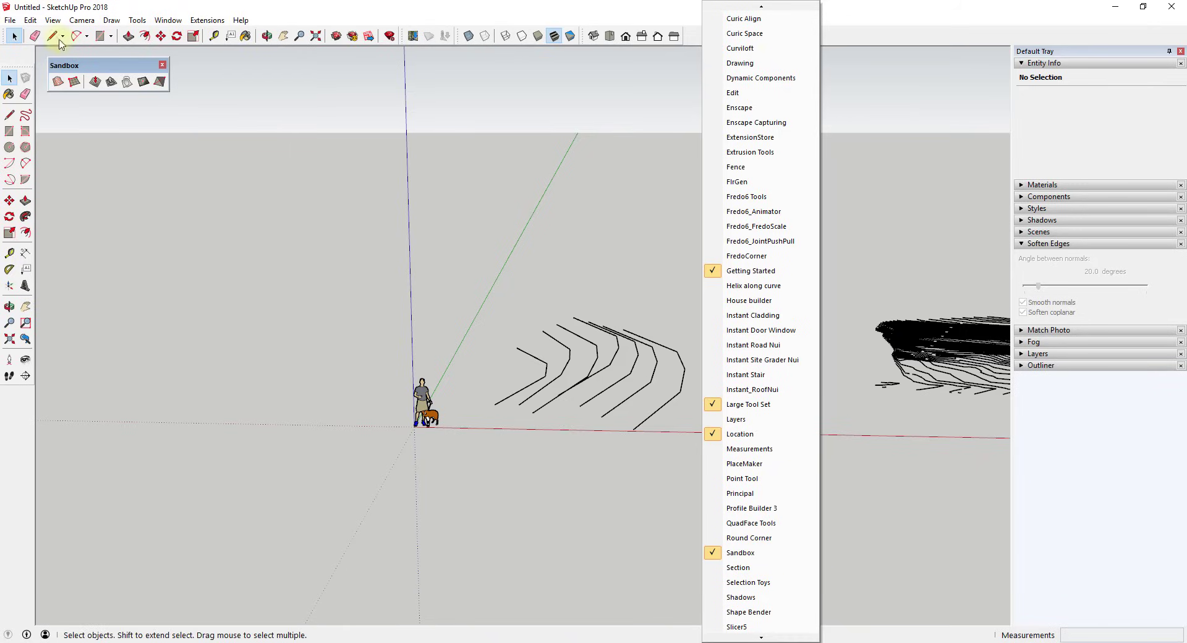
left_click(201, 22)
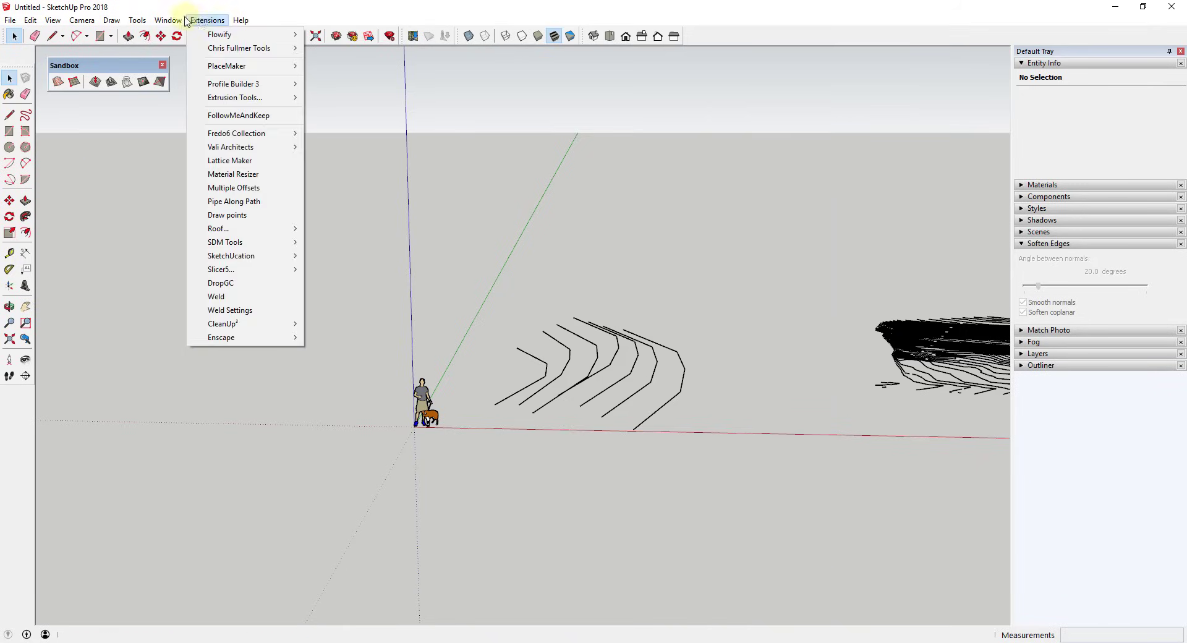
mouse_move(175, 21)
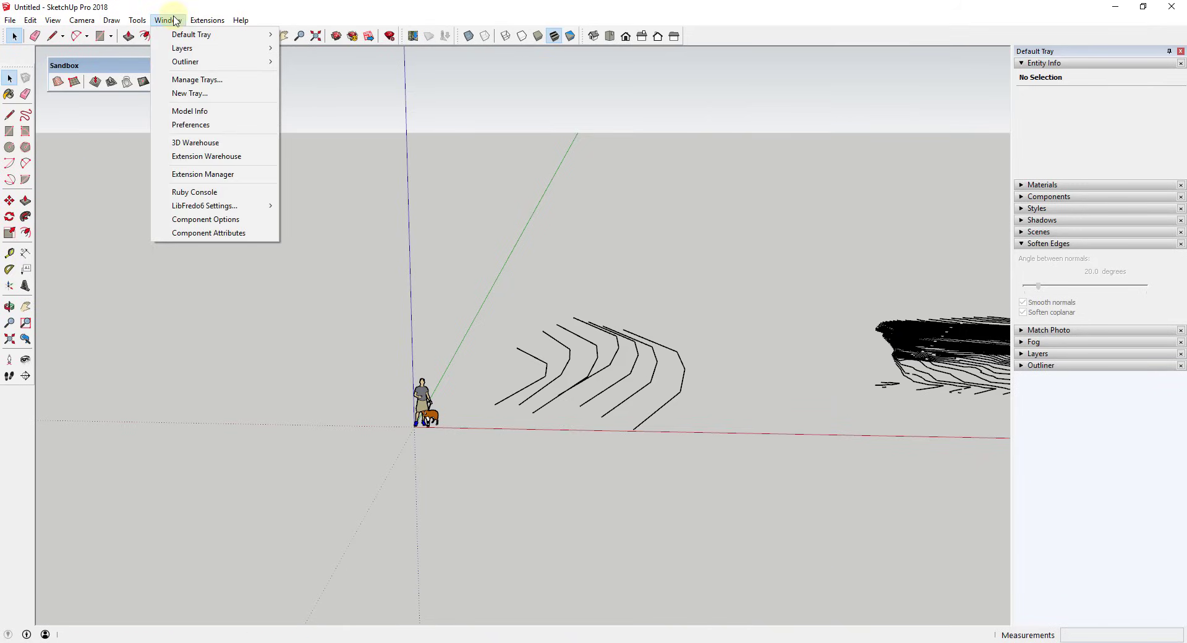
left_click(210, 179)
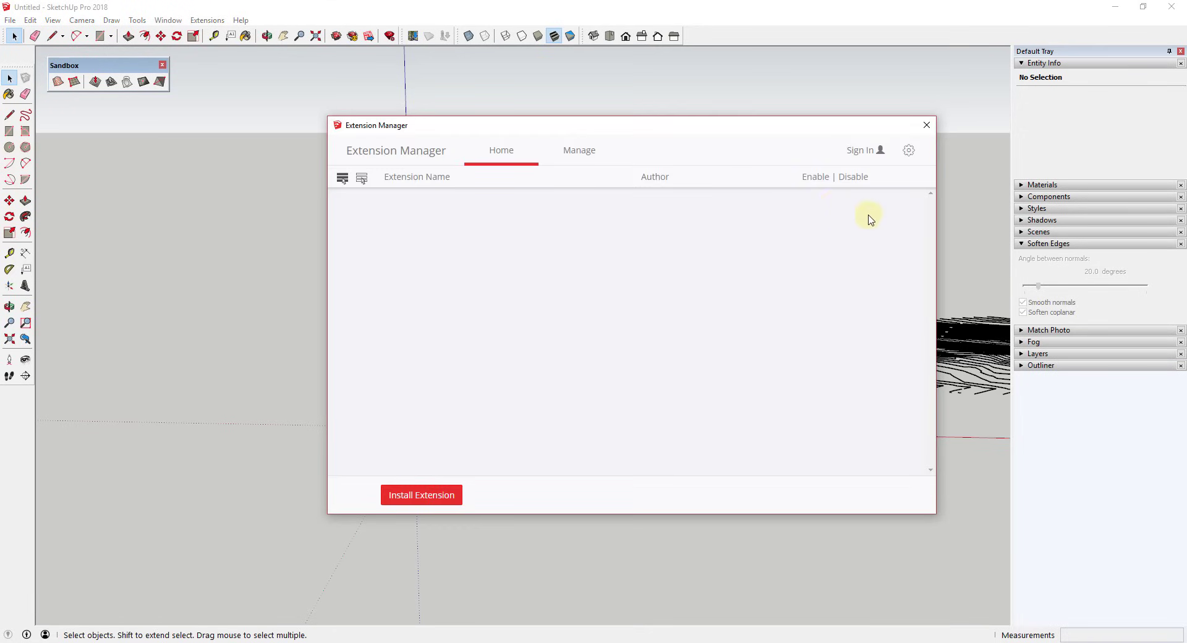
left_click_drag(930, 210, 940, 383)
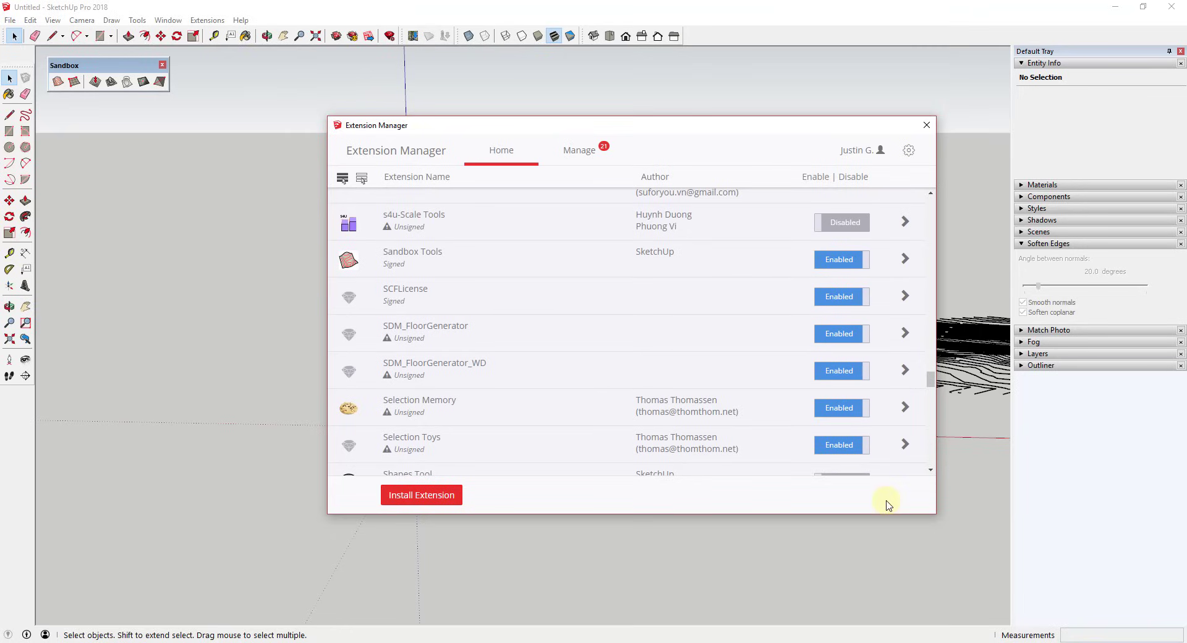
left_click(925, 125)
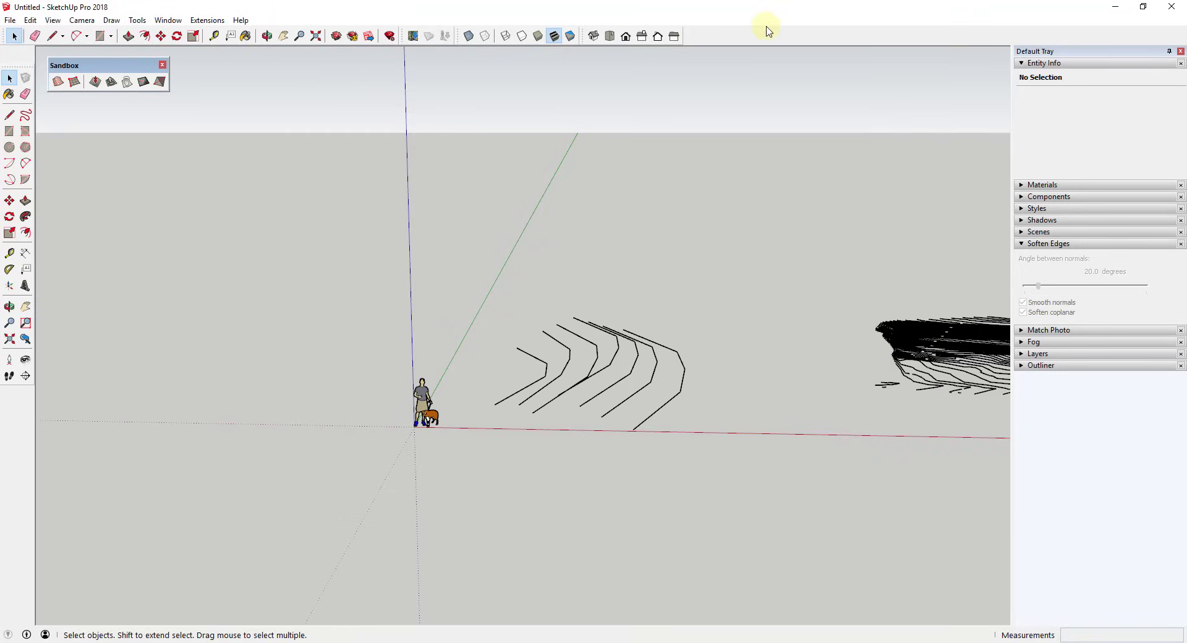
Step: Examine the small group of contour lines and the dense contour set beside it from several angles and distances
mouse_move(747, 234)
middle_mouse_down()
mouse_move(754, 220)
mouse_move(765, 231)
middle_mouse_up()
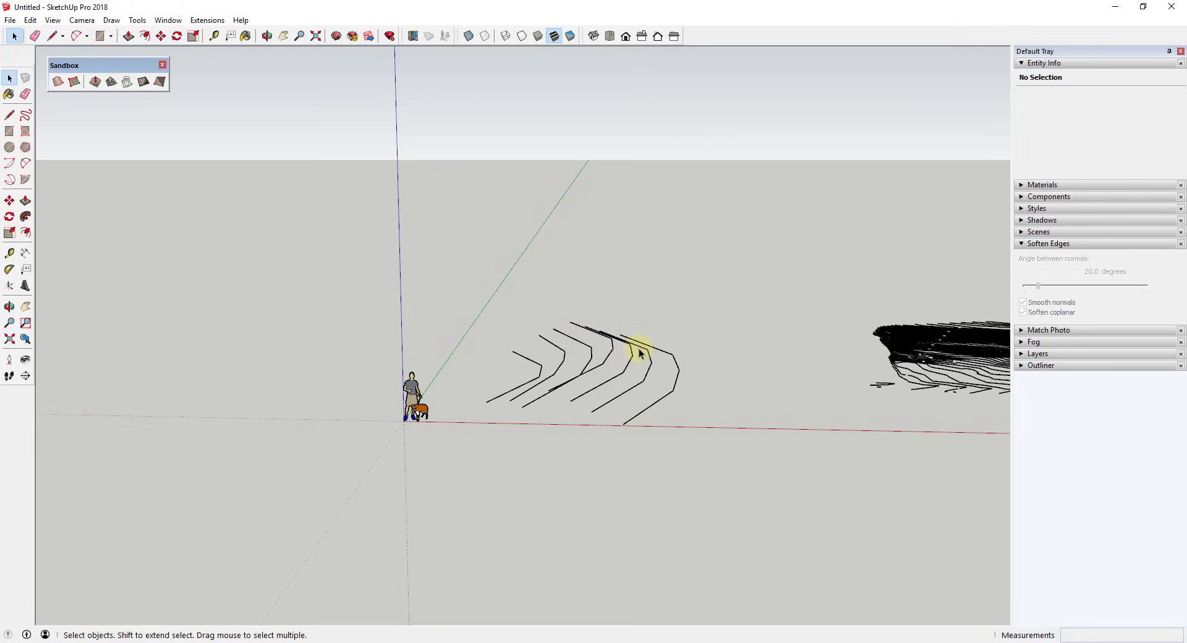
middle_click_drag(735, 383, 553, 332)
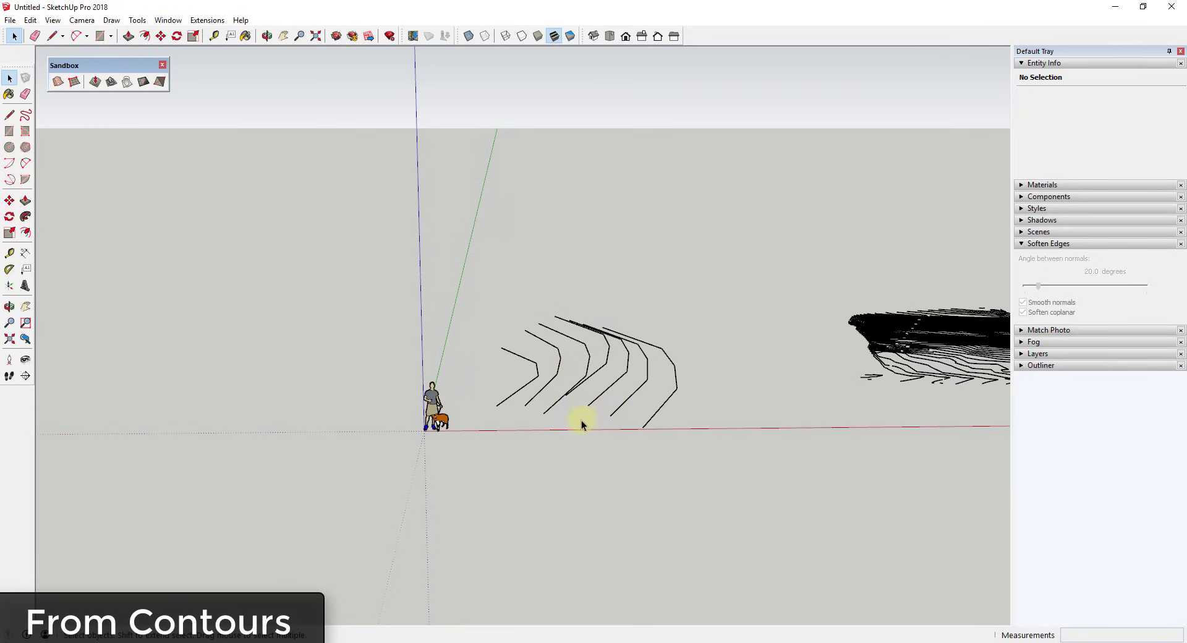
middle_click_drag(592, 396, 532, 405)
scroll(621, 404, "up", 3)
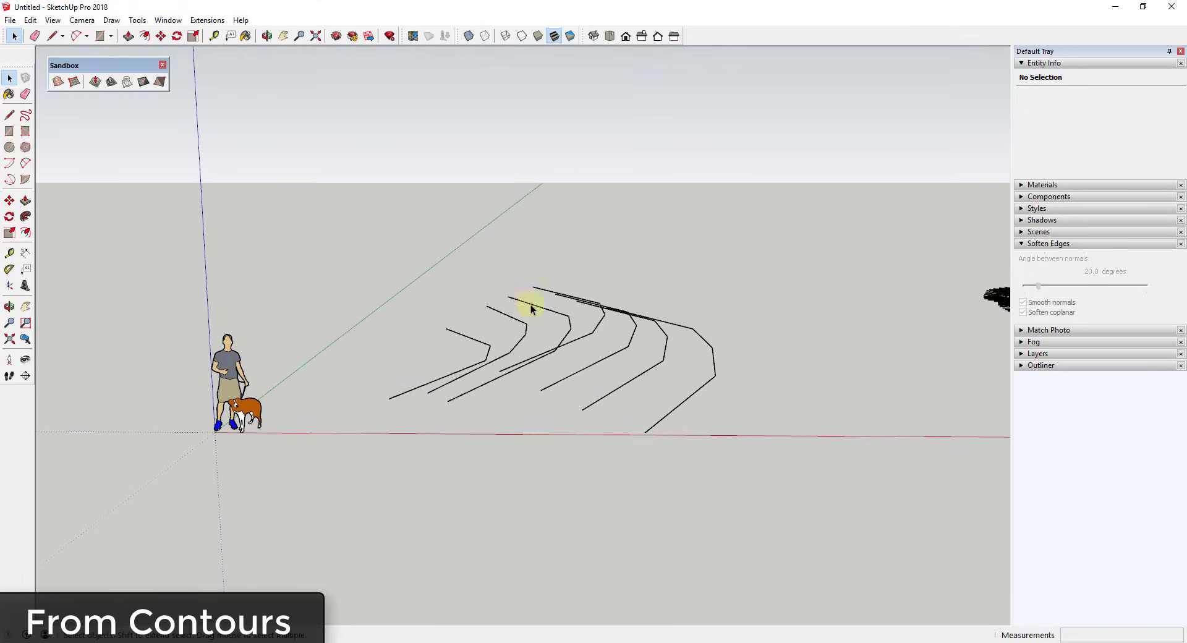
scroll(679, 382, "up", 2)
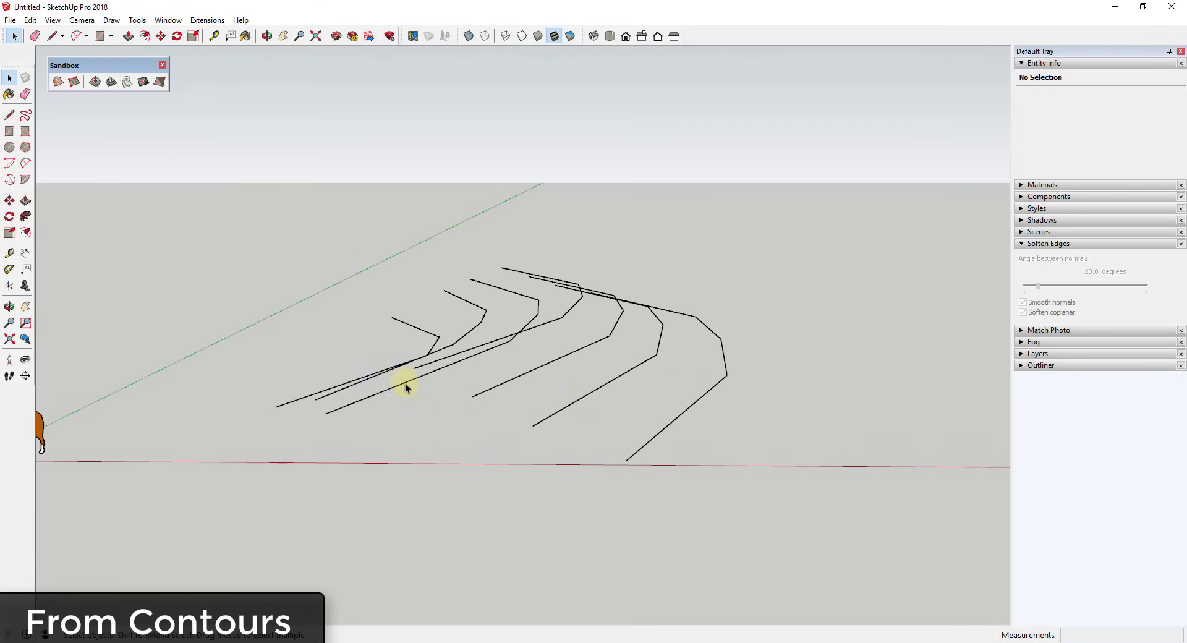
scroll(406, 387, "down", 3)
middle_click_drag(923, 367, 667, 453)
middle_click_drag(629, 489, 702, 371)
scroll(692, 408, "down", 4)
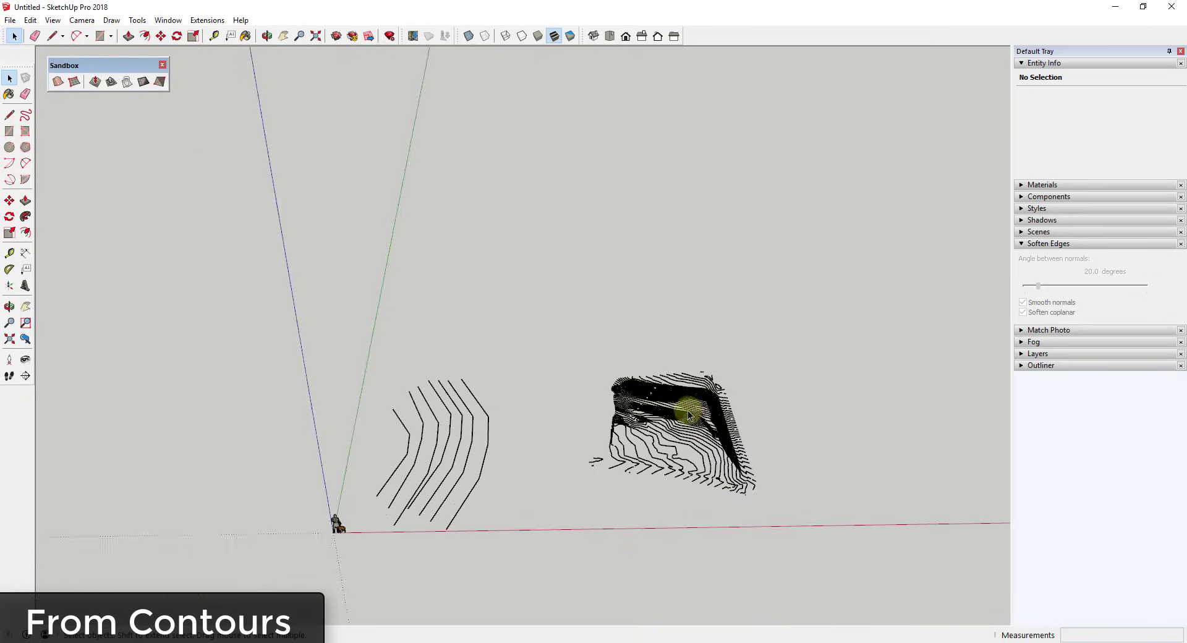
middle_click_drag(482, 476, 693, 382)
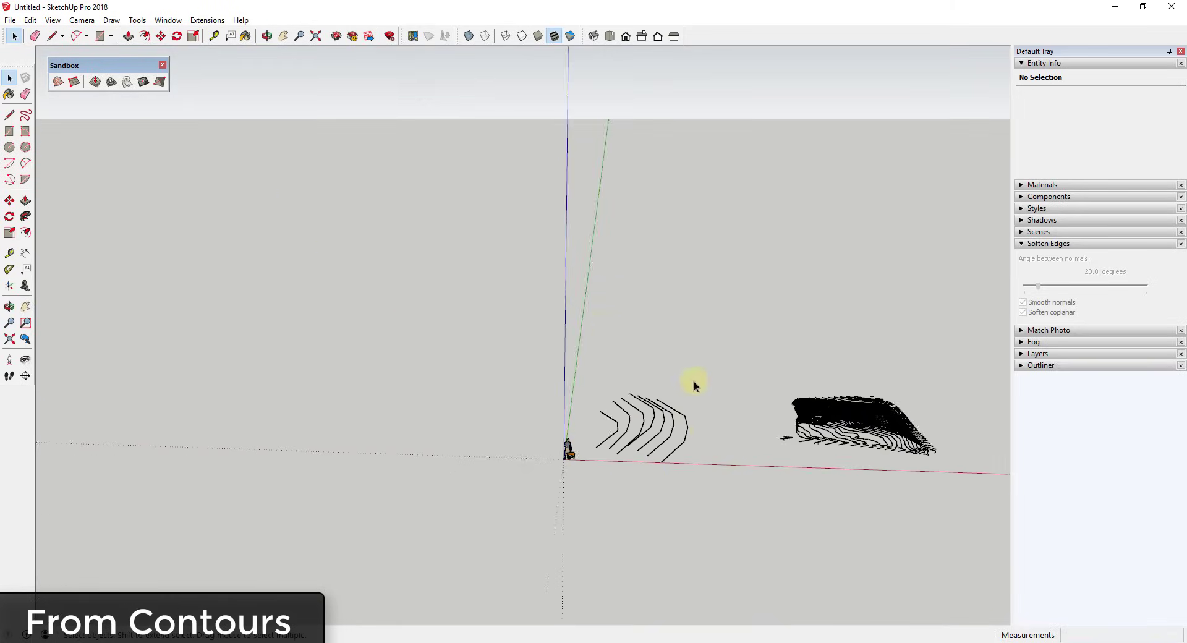
Step: Select all the contour lines near the scale figure and generate a terrain surface from them with From Contours
scroll(664, 411, "up", 5)
left_click_drag(433, 255, 840, 519)
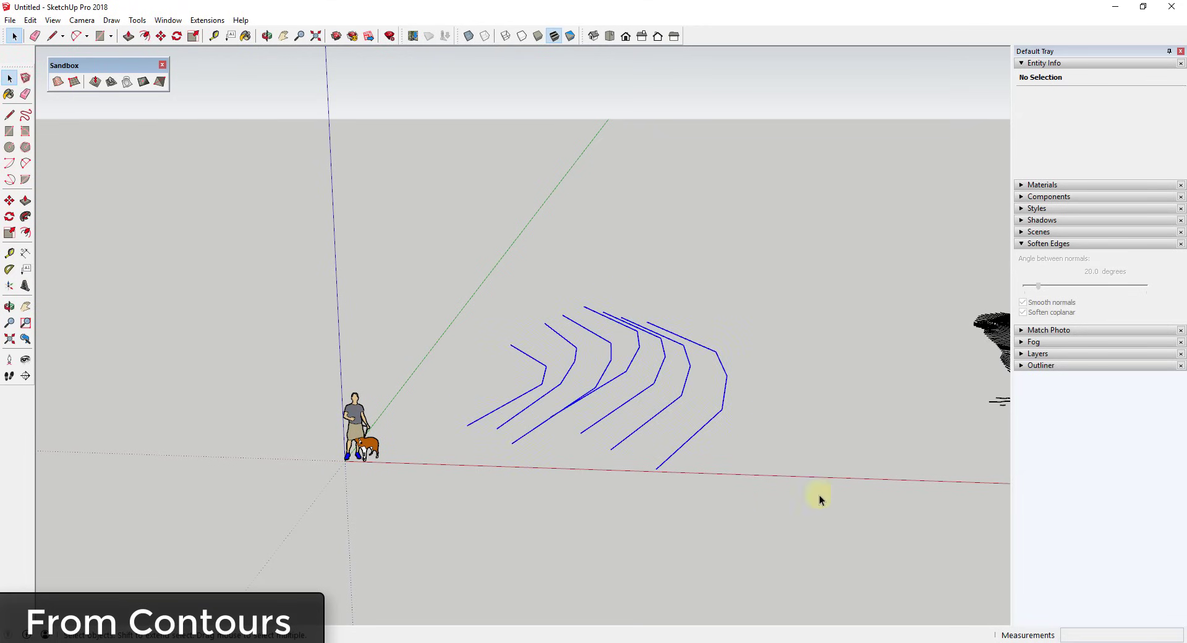
left_click(58, 82)
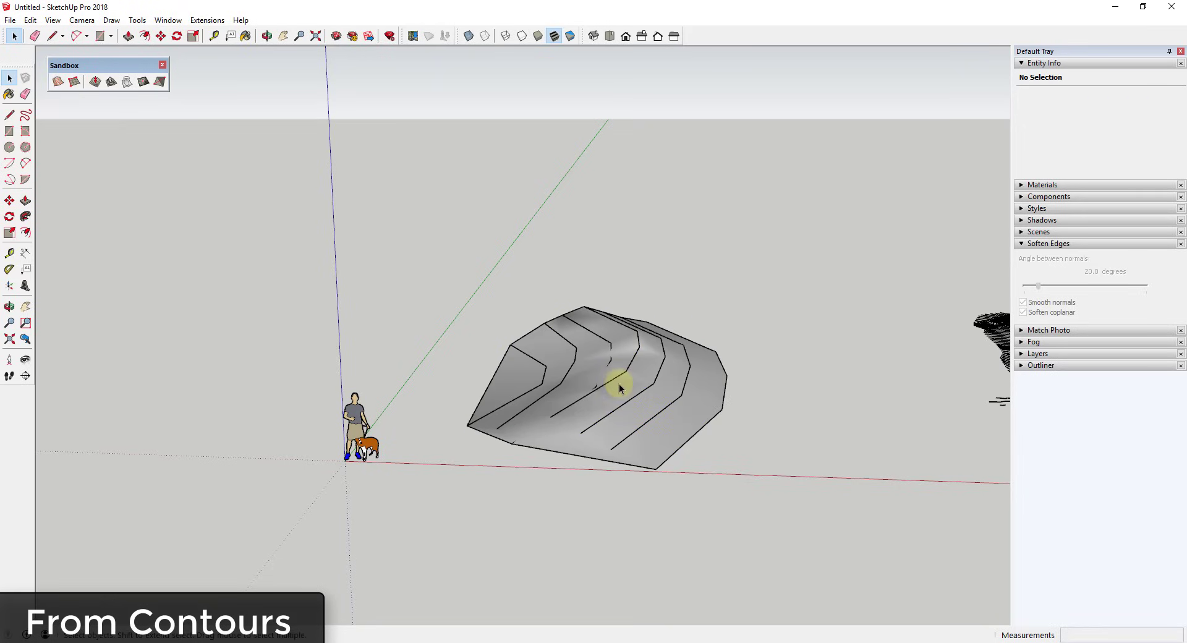
Step: Show hidden geometry so the triangulated edges of the new terrain surface can be inspected up close
middle_click_drag(657, 400, 604, 424)
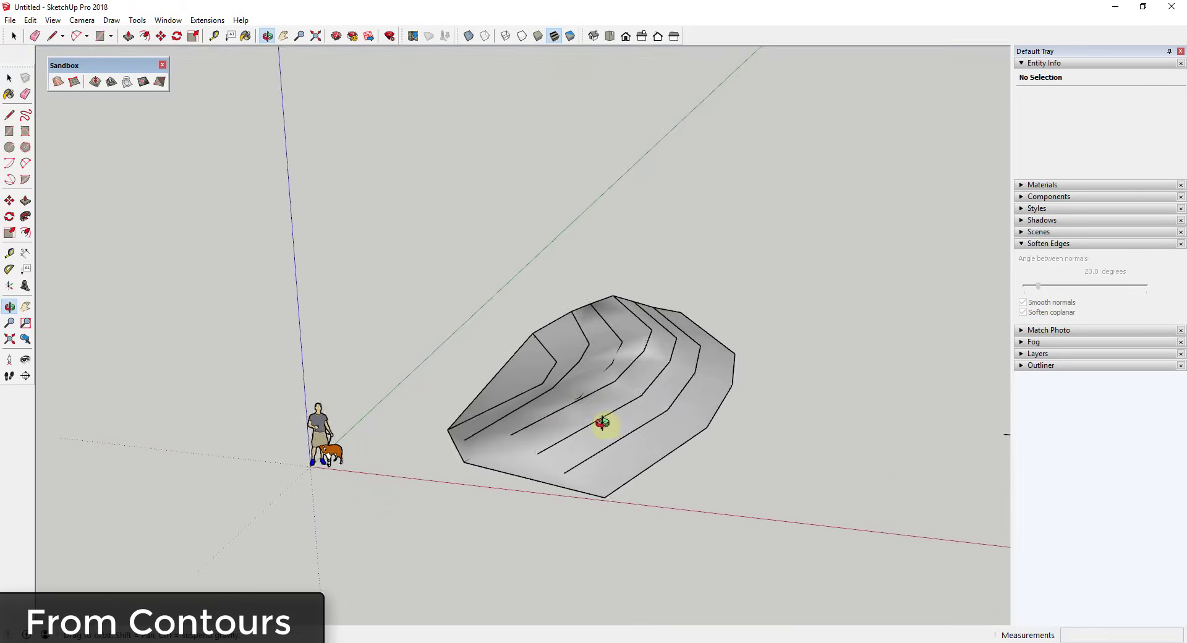
left_click(52, 20)
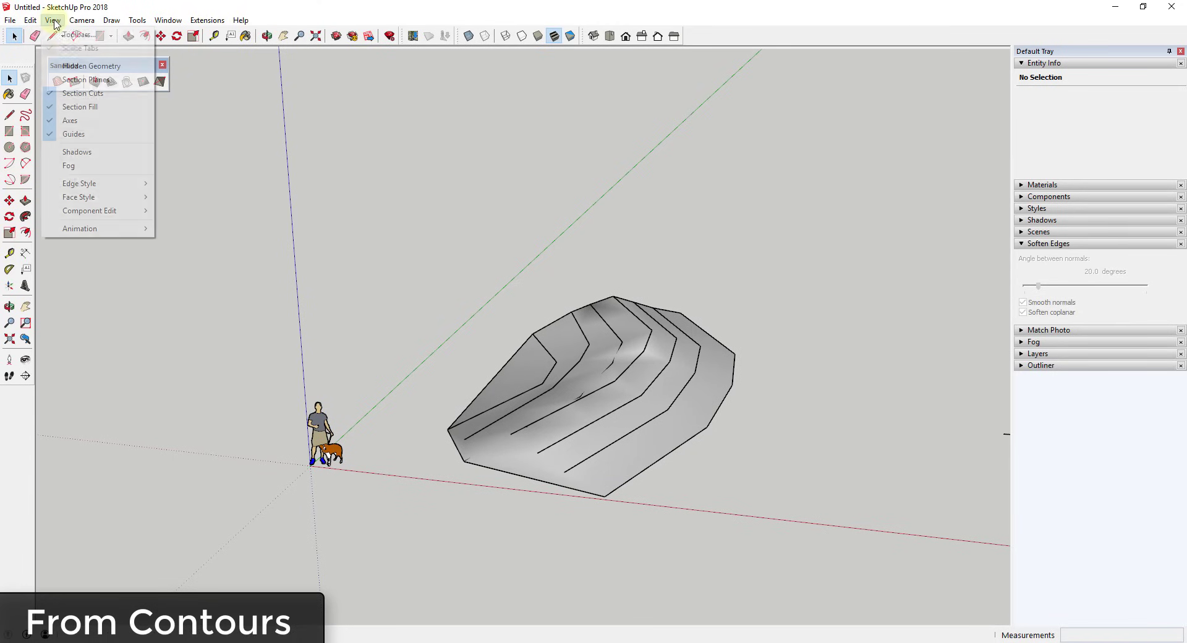
left_click(86, 67)
scroll(556, 442, "up", 3)
middle_click_drag(631, 326, 548, 470)
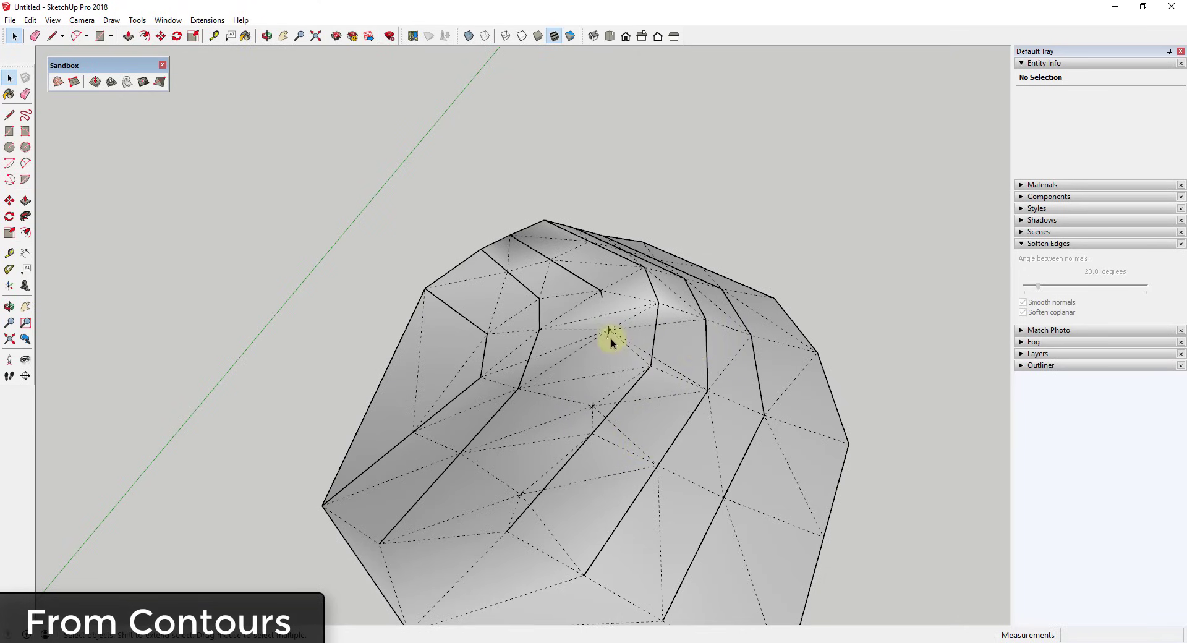
Step: Hide the loose contour lines lying over the small terrain, keeping the terrain group visible
scroll(611, 339, "down", 5)
left_click_drag(445, 208, 686, 420)
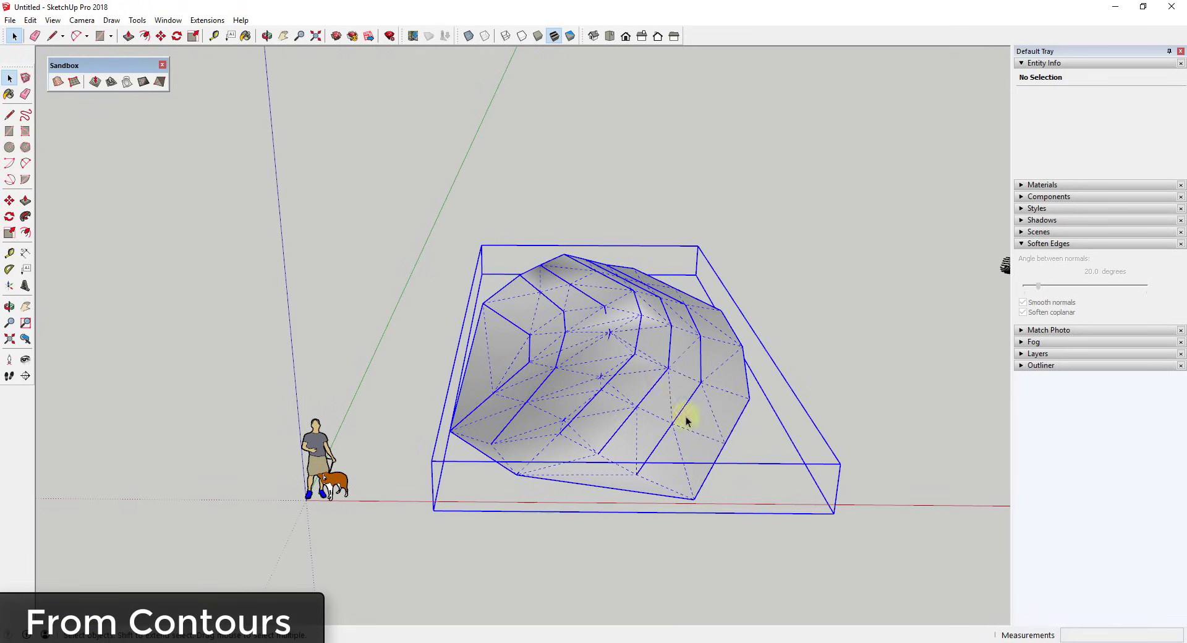
right_click(654, 351)
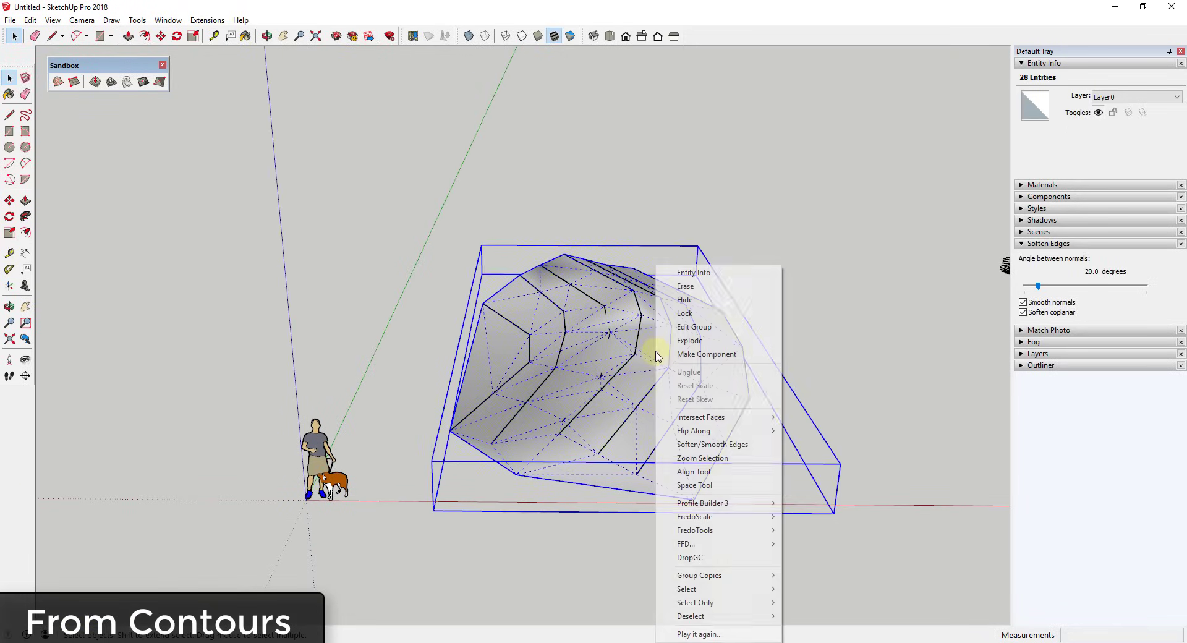
left_click_drag(351, 193, 888, 550)
right_click(639, 347)
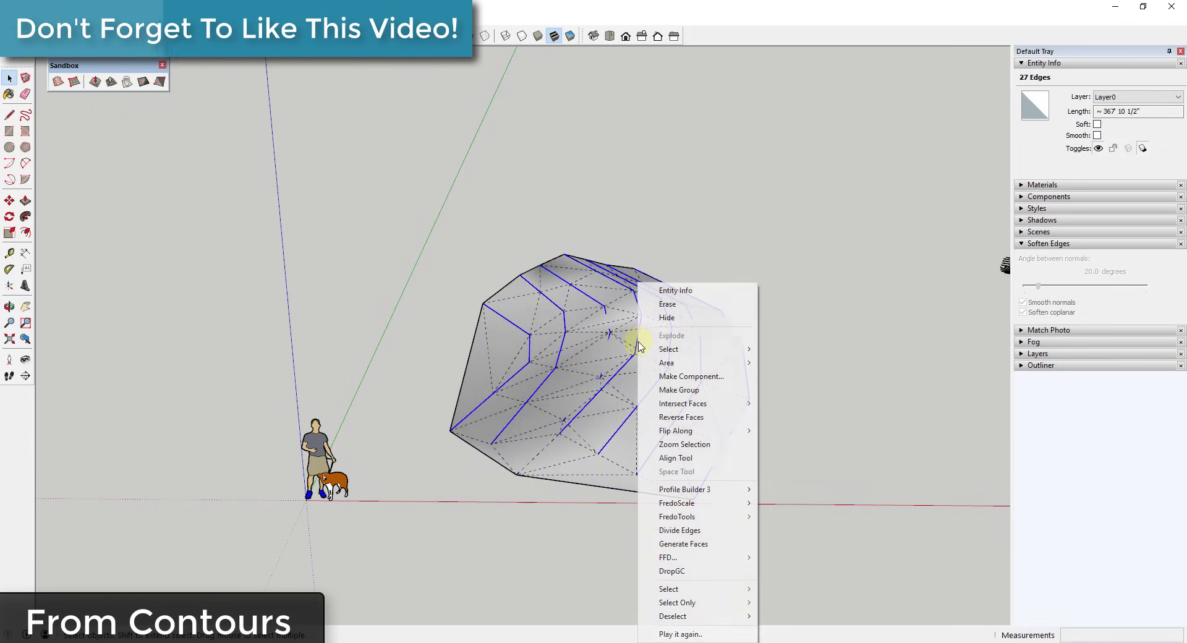
left_click(673, 313)
Step: Turn off the display of hidden geometry
left_click(52, 19)
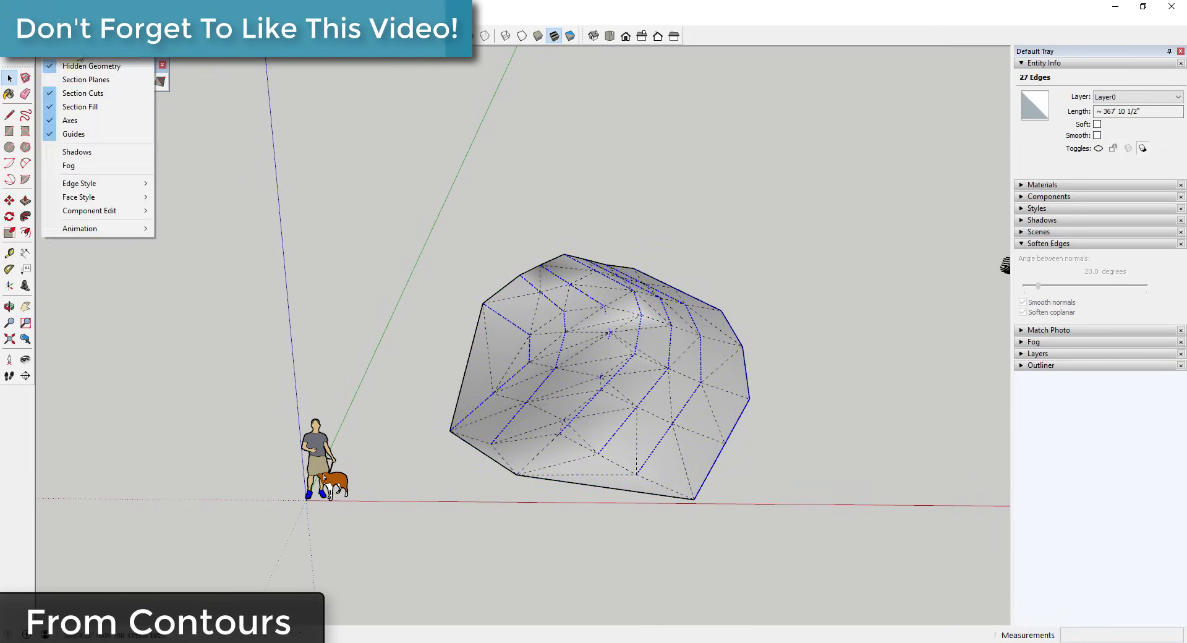
left_click(81, 66)
middle_click_drag(738, 432, 726, 440)
key("space")
Step: Open the small terrain group for editing and Smoove its raised area slightly with a 10' radius
left_click(625, 384)
middle_click_drag(625, 384, 655, 373)
double_click(655, 373)
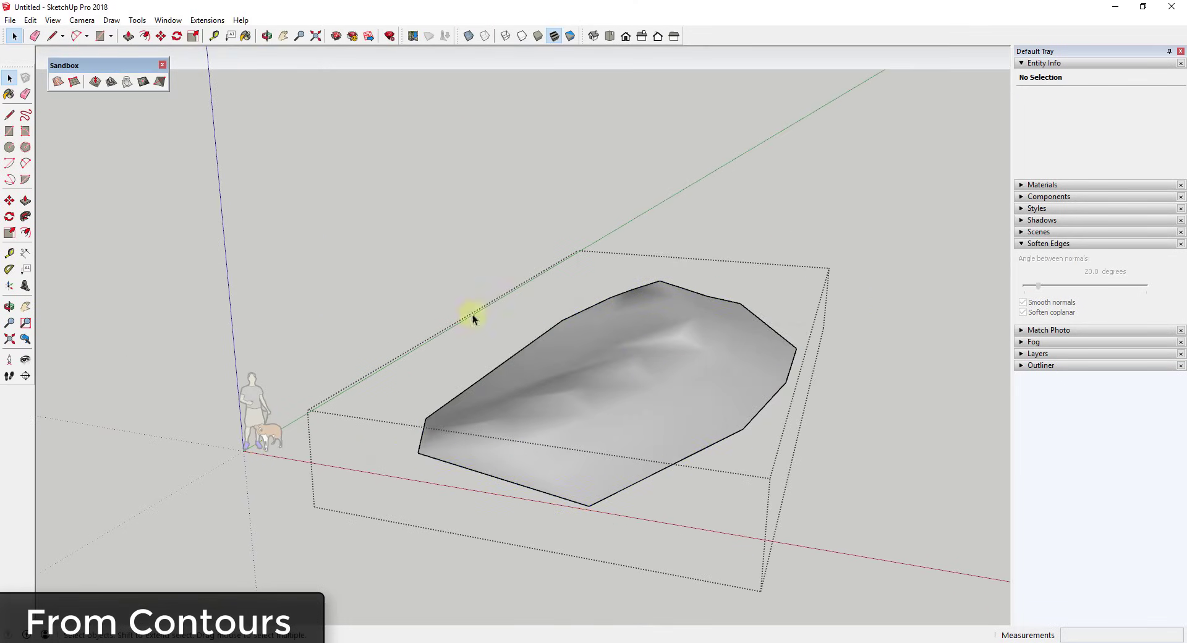
left_click(95, 82)
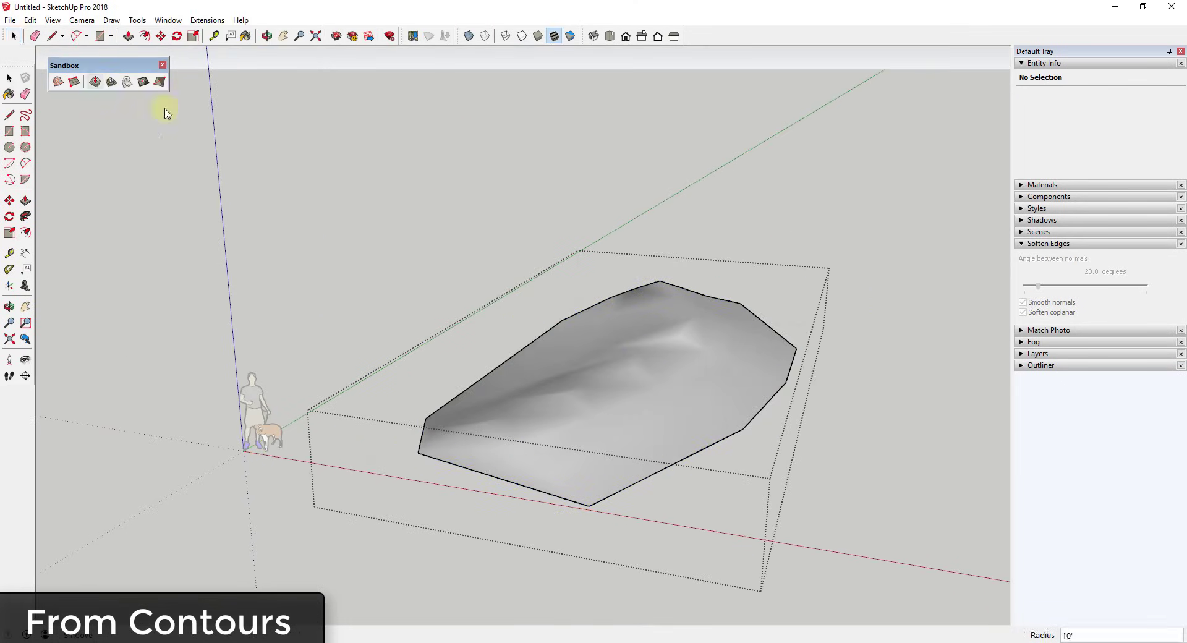
left_click(681, 334)
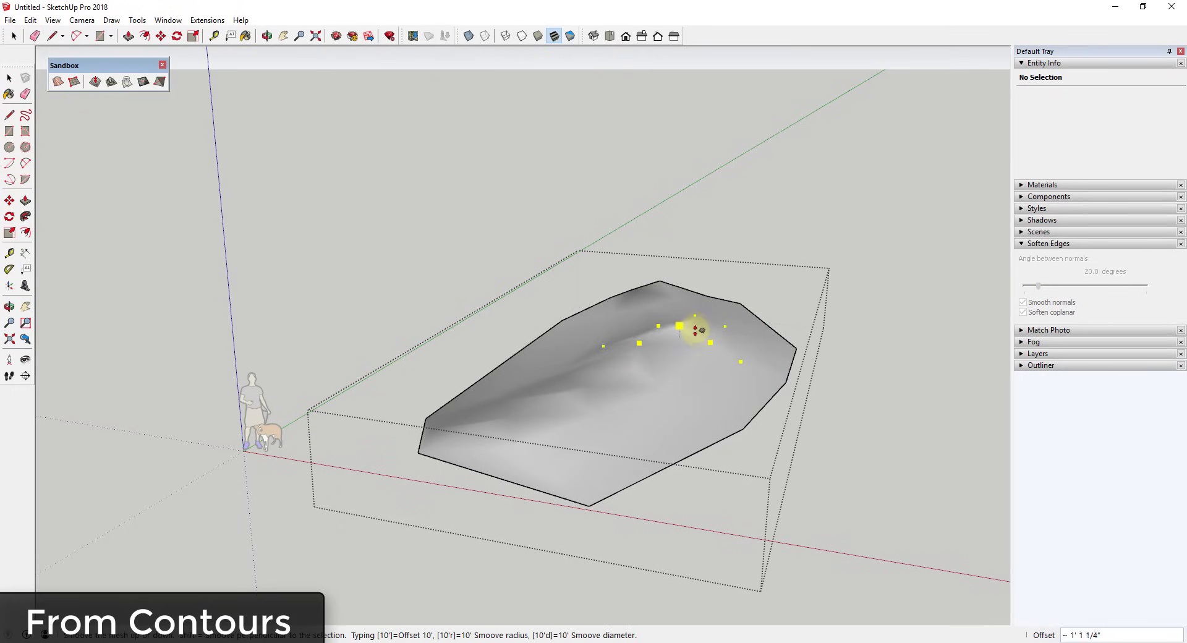
left_click(692, 331)
left_click(750, 364)
key("space")
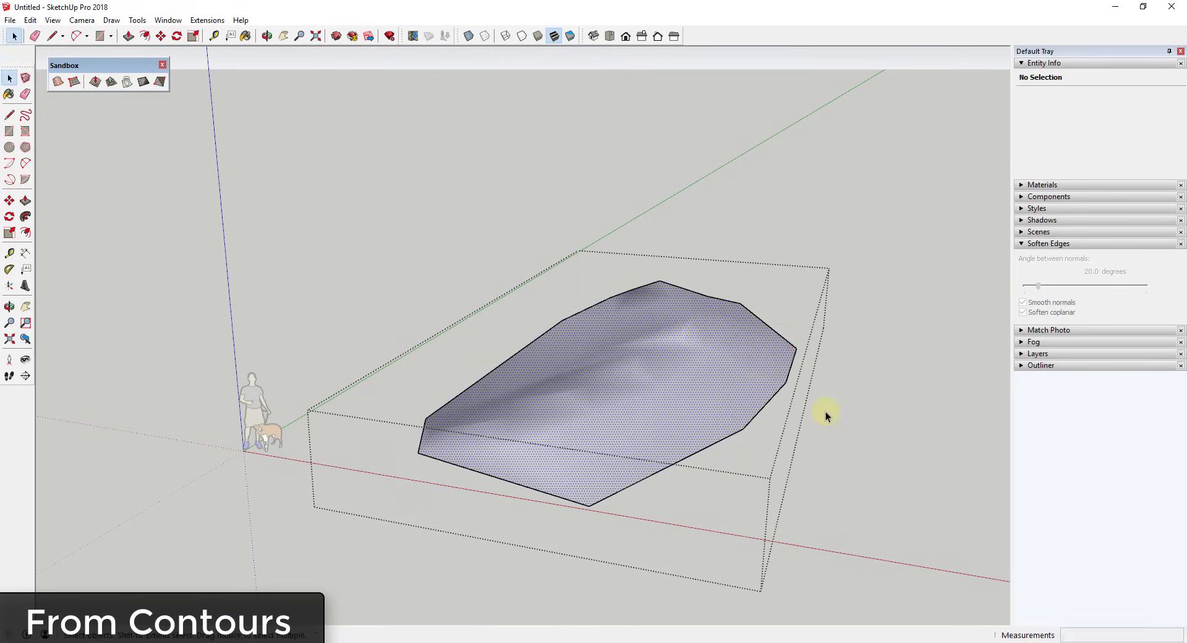
Step: Turn off profile edges in the current style so the dense contour set is drawn with thin lines
scroll(617, 362, "down", 5)
scroll(610, 366, "down", 2)
scroll(760, 363, "up", 6)
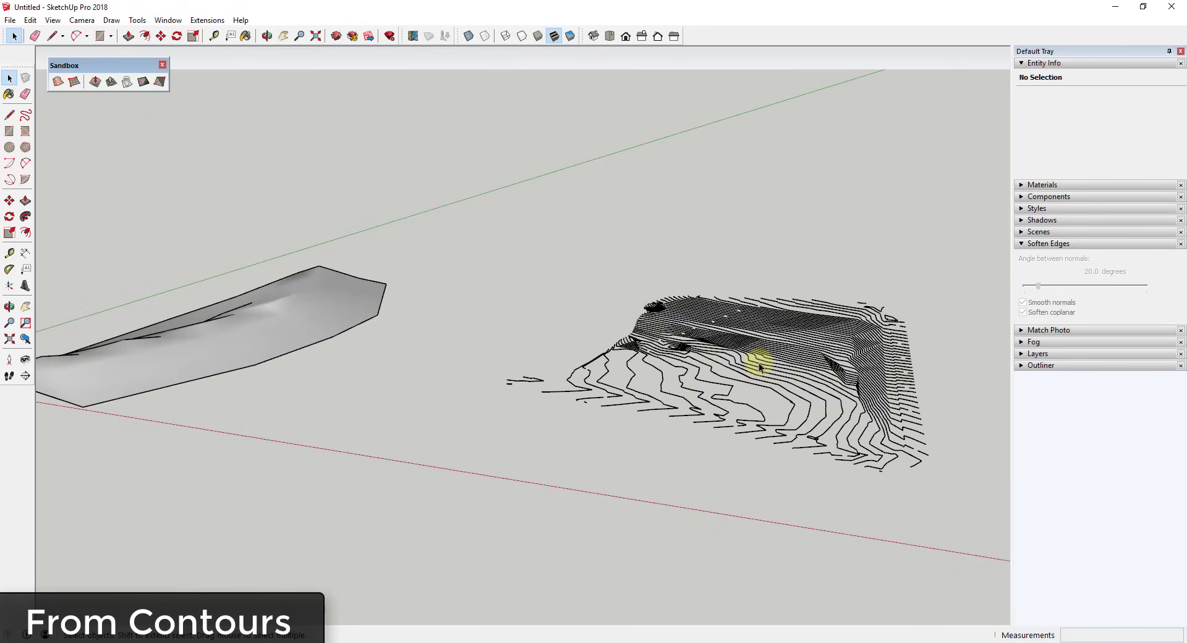
middle_click_drag(760, 363, 760, 307)
scroll(767, 315, "up", 2)
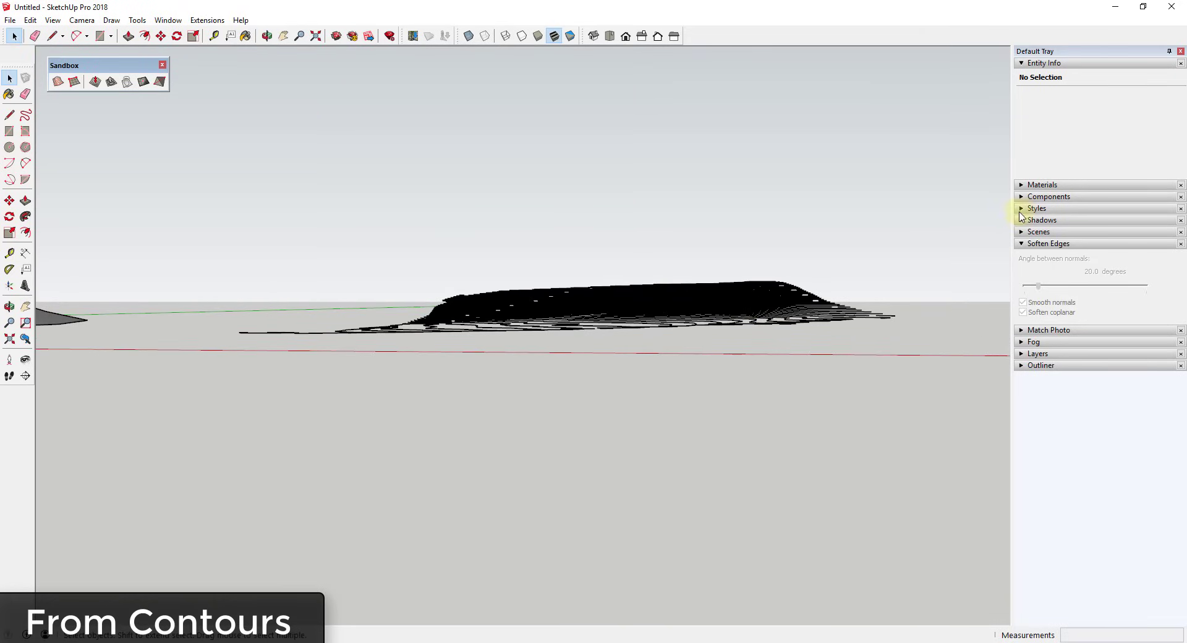
left_click(1021, 209)
left_click(1048, 270)
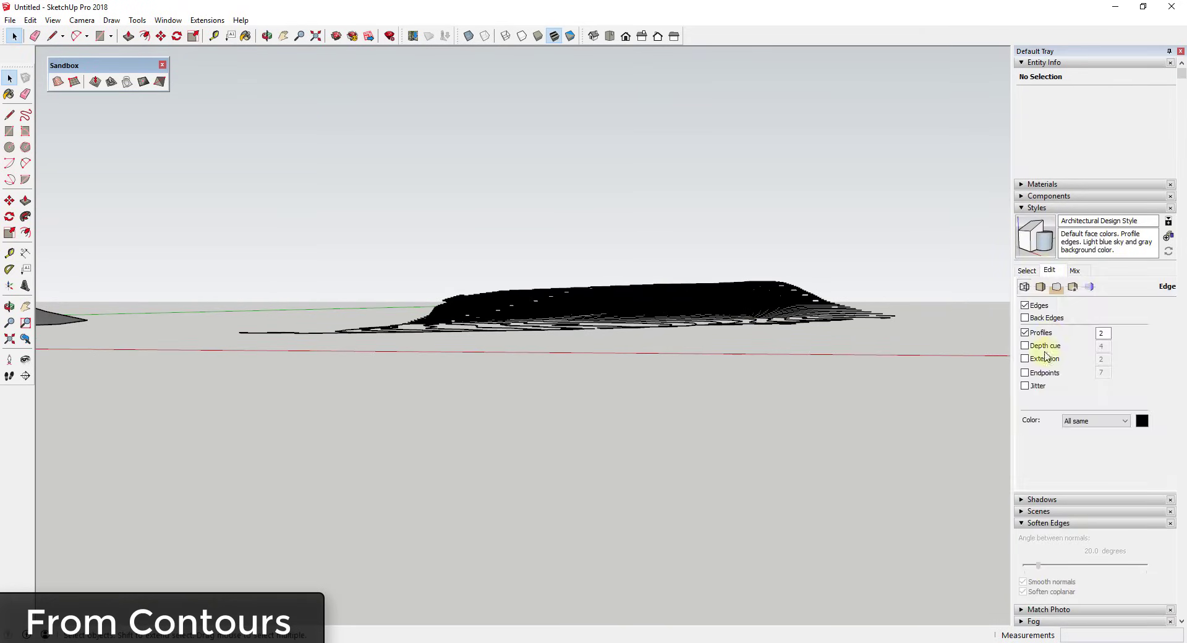
left_click(1038, 334)
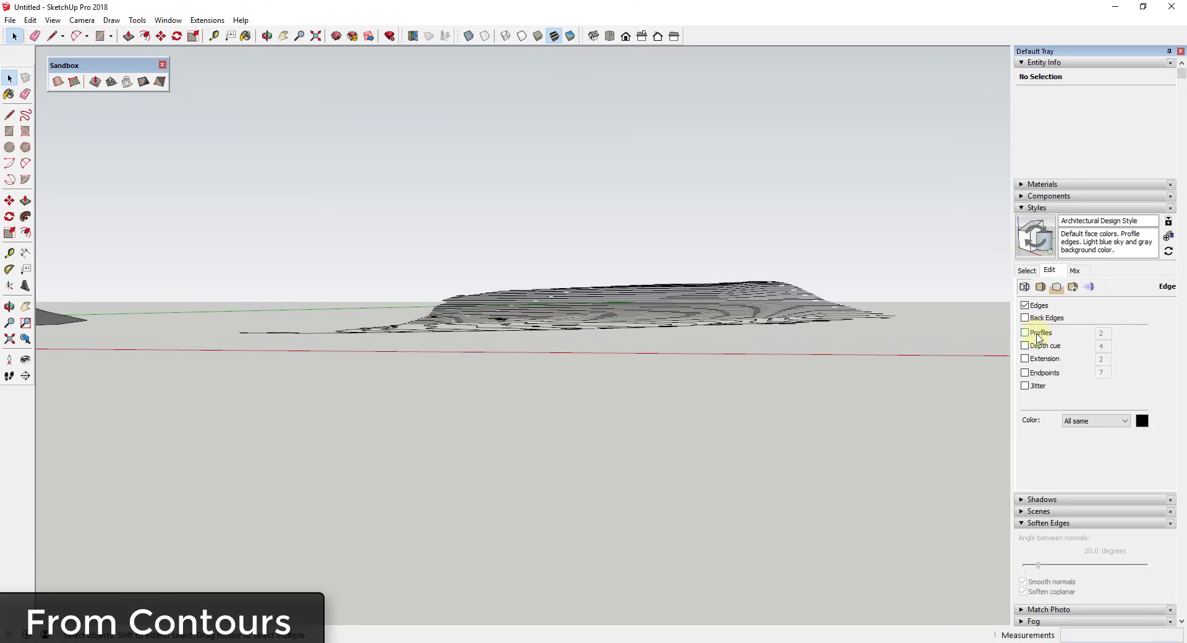
left_click(1026, 270)
Step: Open the dense contour component, select all its contour lines and generate a terrain from them with From Contours
middle_click_drag(763, 328, 718, 316)
mouse_move(718, 316)
left_mouse_down()
mouse_move(771, 507)
mouse_move(781, 474)
mouse_move(729, 424)
left_mouse_up()
key("space")
scroll(730, 424, "down", 4)
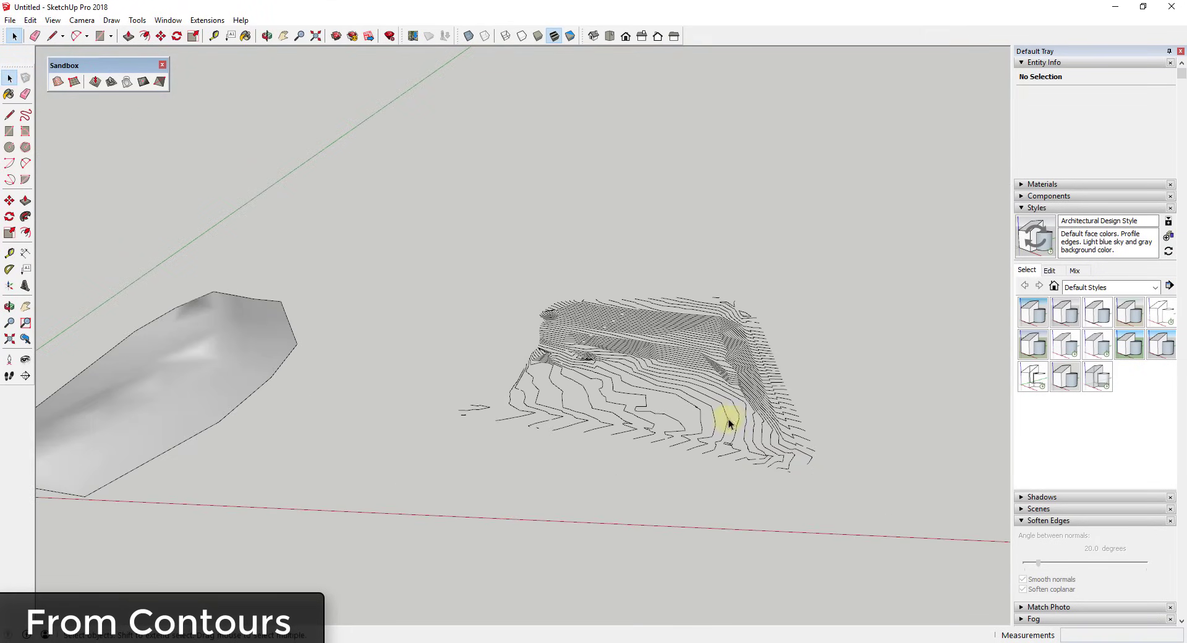
left_click_drag(384, 236, 946, 536)
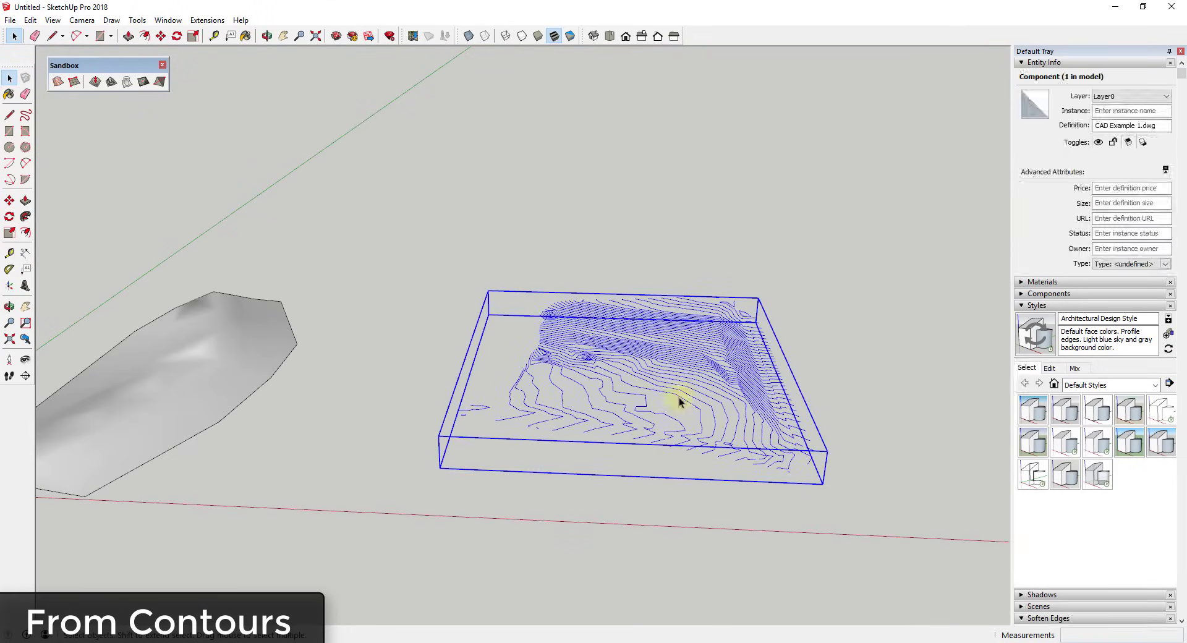
double_click(679, 401)
left_click_drag(443, 228, 865, 533)
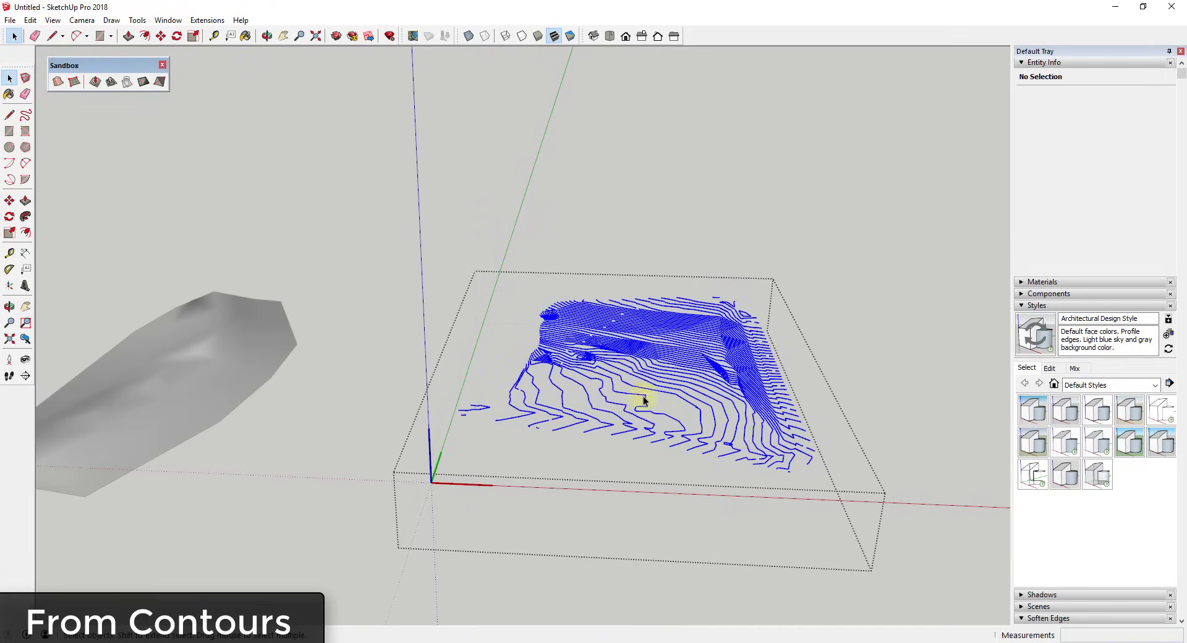
left_click(58, 82)
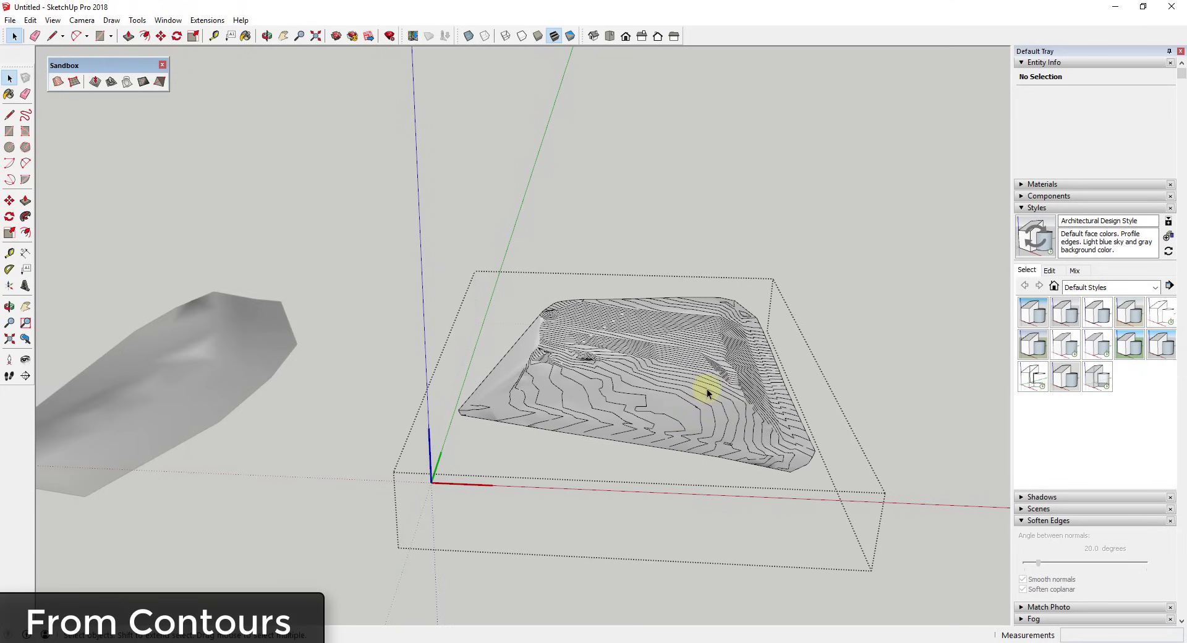
Step: Hide the contour lines inside the dense contour component, leaving the generated terrain group visible
left_click(675, 414)
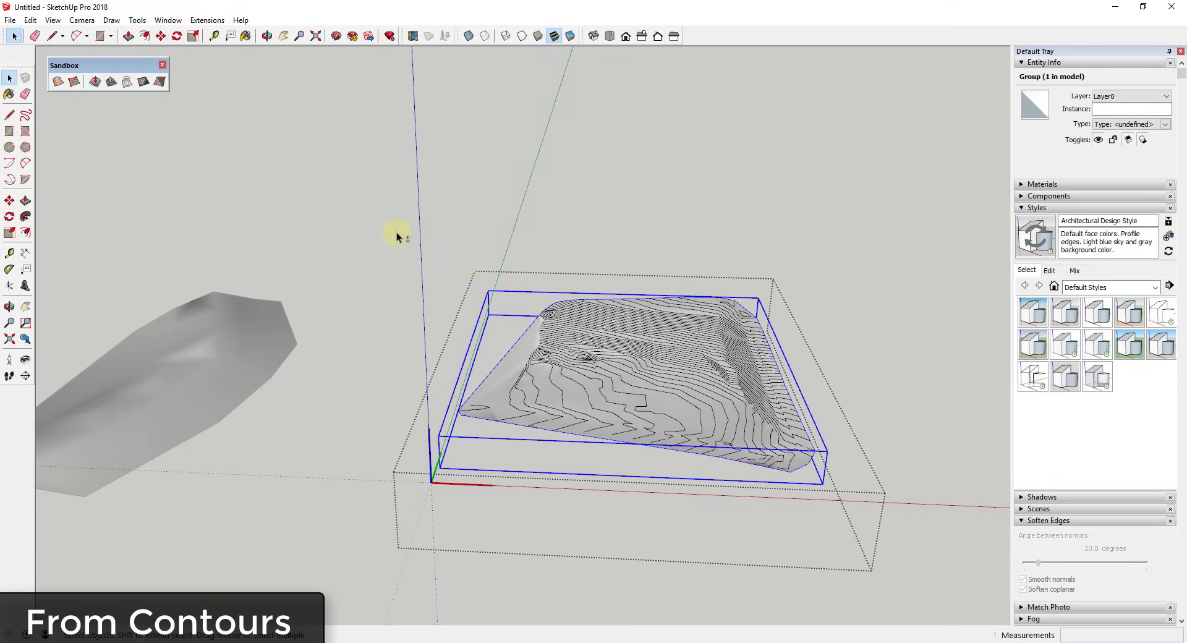
left_click(692, 388)
right_click(692, 388)
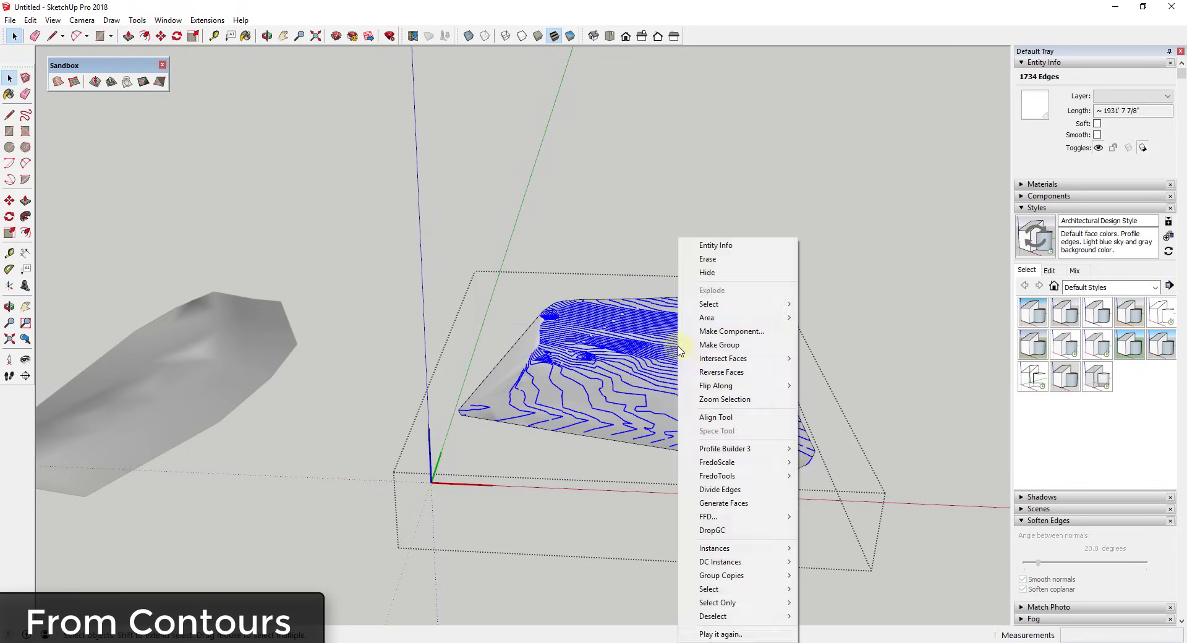
left_click(707, 272)
left_click(816, 408)
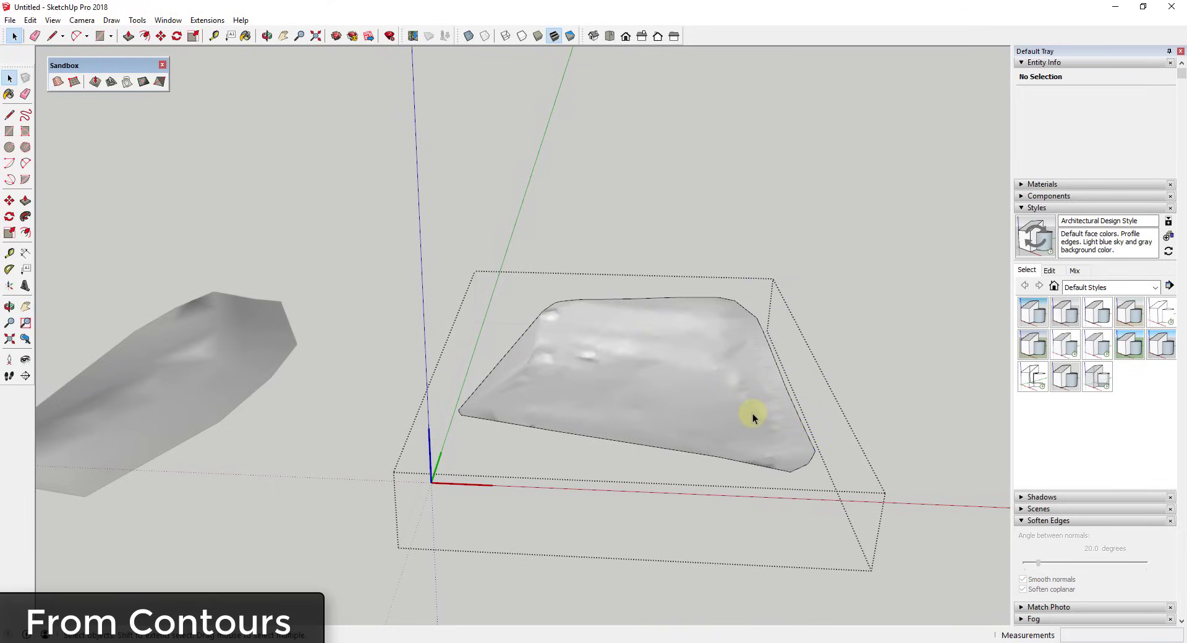
Step: Temporarily show hidden geometry to examine the triangulated mesh of the dense terrain from several angles
middle_click_drag(751, 413, 739, 389)
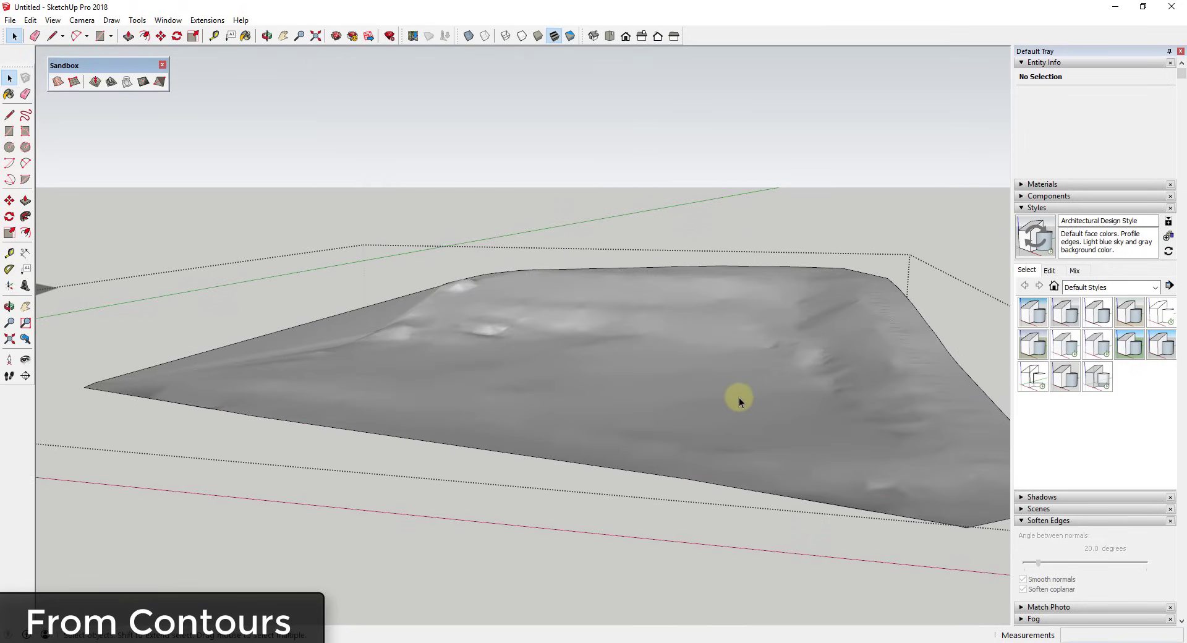
middle_click_drag(454, 370, 575, 379)
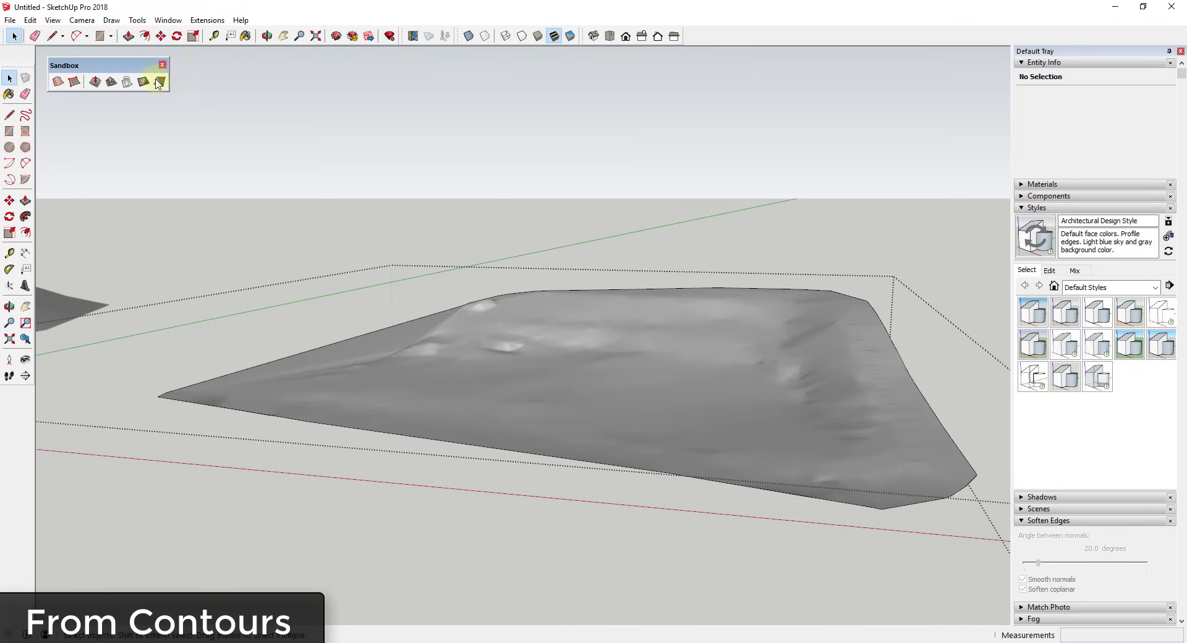
left_click(53, 20)
left_click(87, 66)
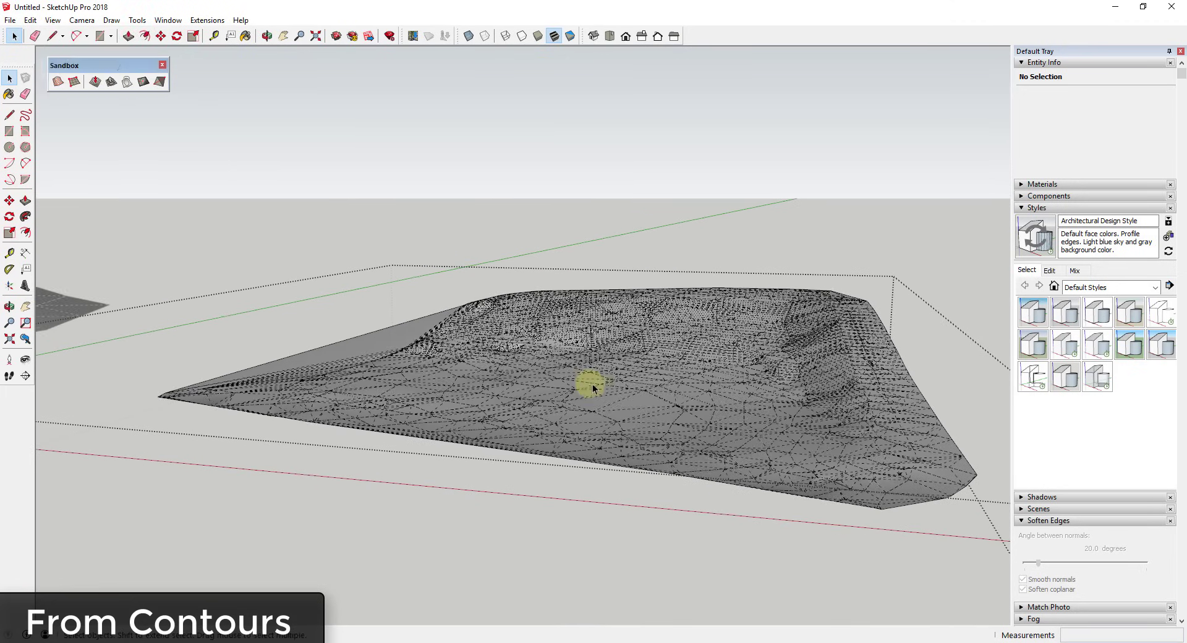
middle_click_drag(587, 312, 774, 495)
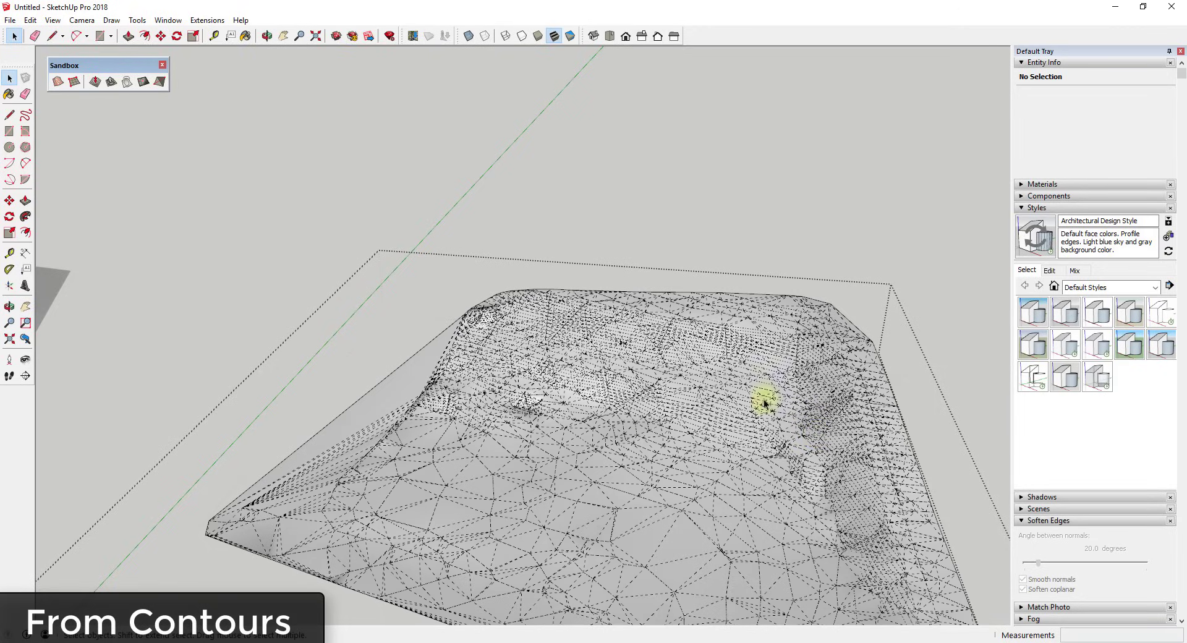
scroll(644, 411, "down", 3)
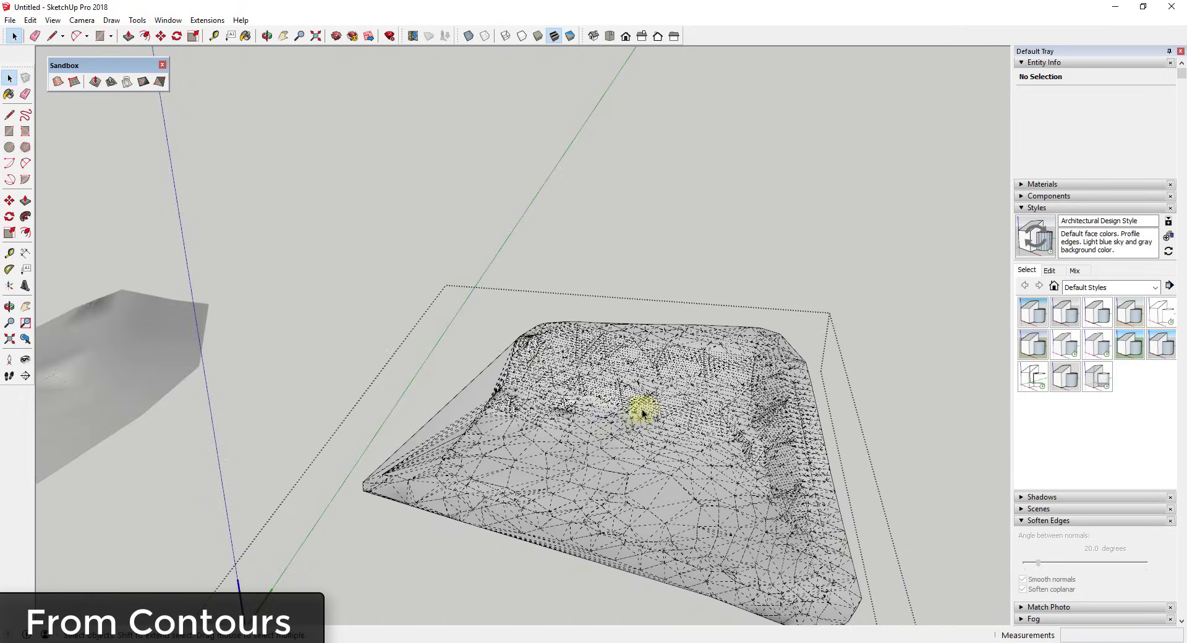
left_click(36, 20)
mouse_move(52, 21)
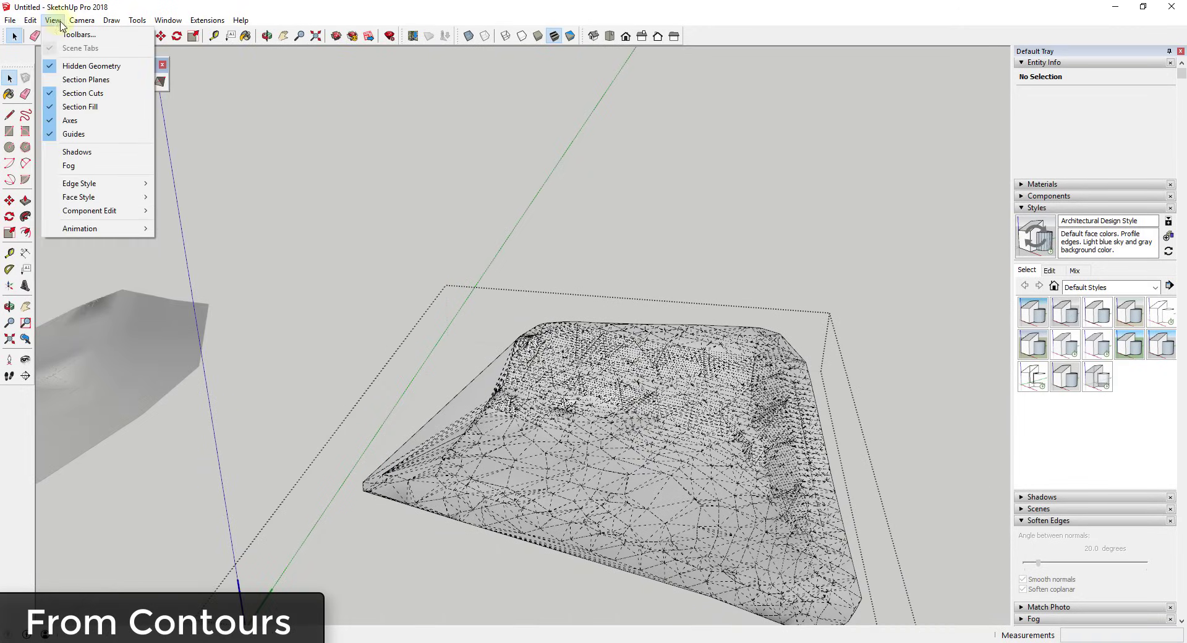
left_click(88, 69)
Step: Try drawing a rectangular From Scratch grid with 3' grid spacing beside the dense terrain, parallel to the red axis
scroll(584, 271, "down", 5)
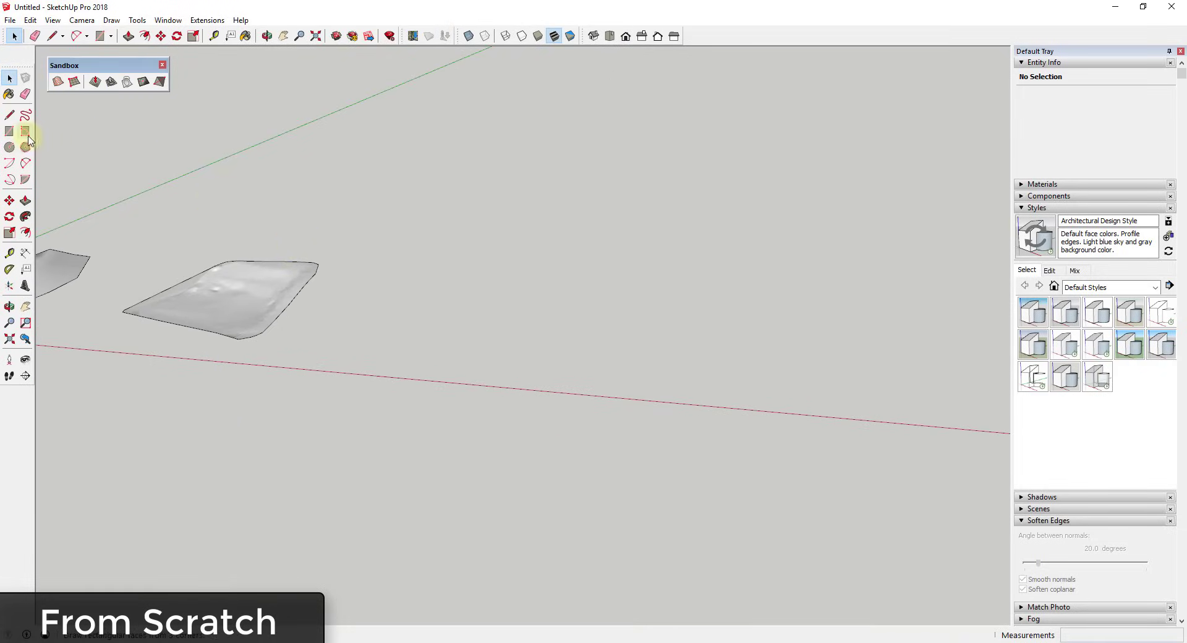
left_click(74, 82)
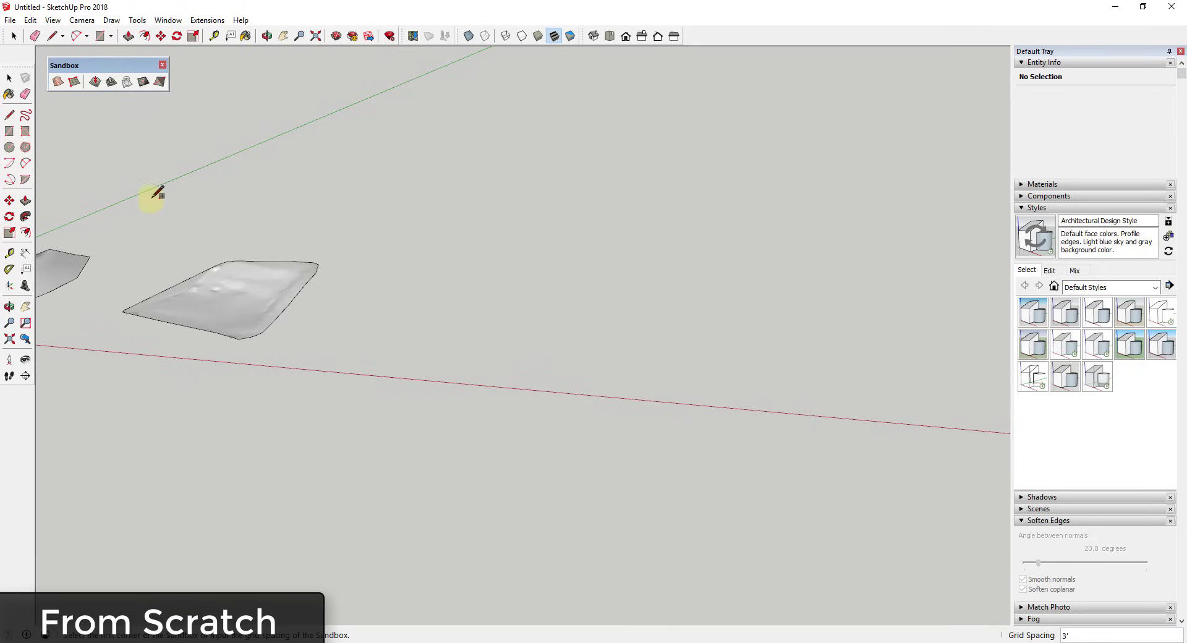
left_click(348, 365)
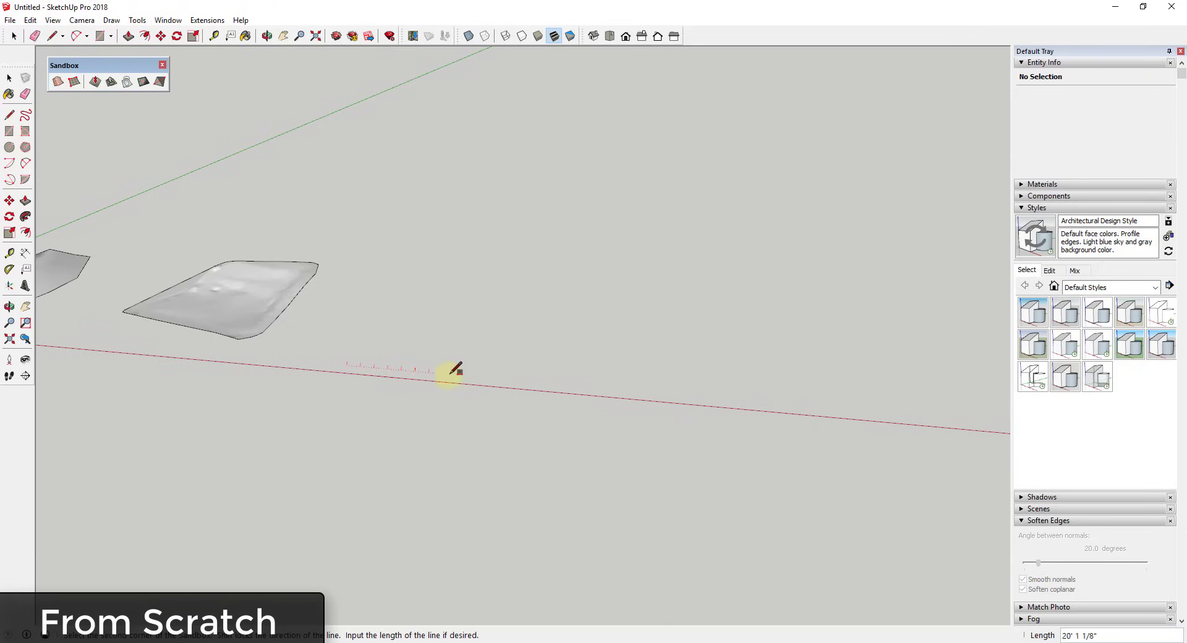
left_click(819, 401)
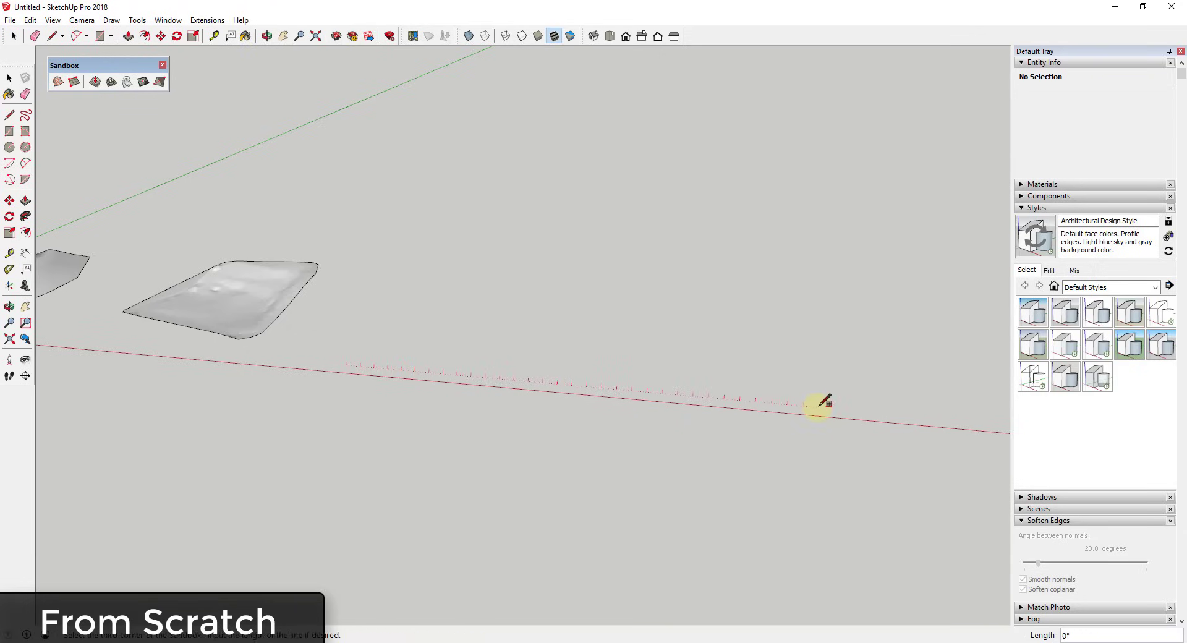
left_click(816, 144)
middle_click_drag(754, 310, 776, 286)
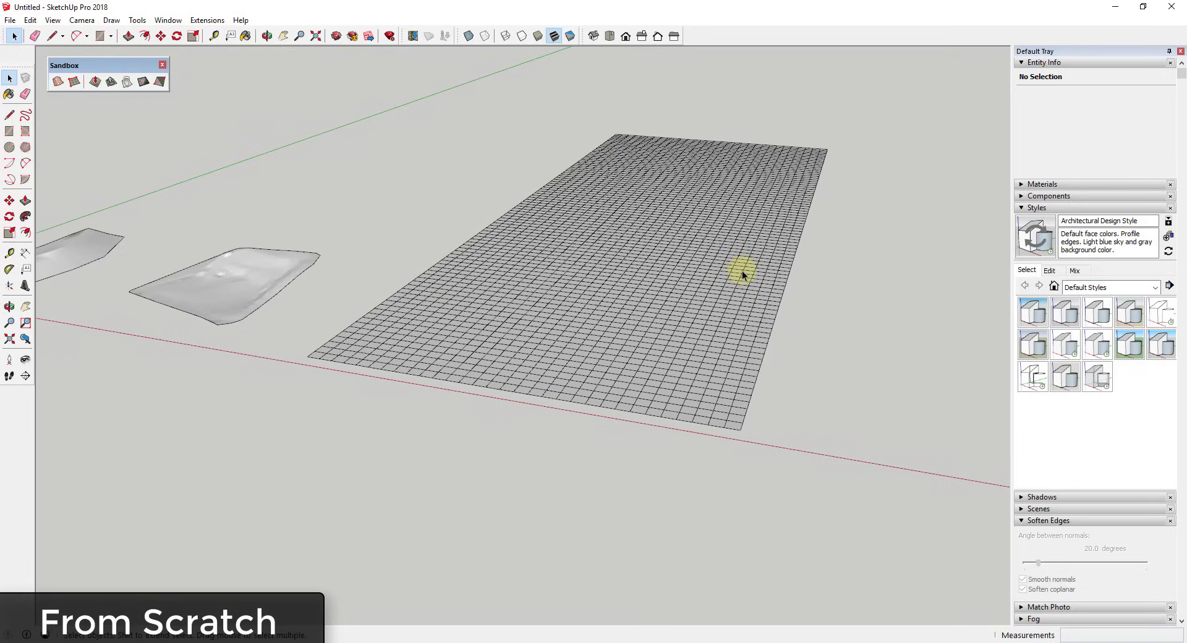
key("ctrl+z")
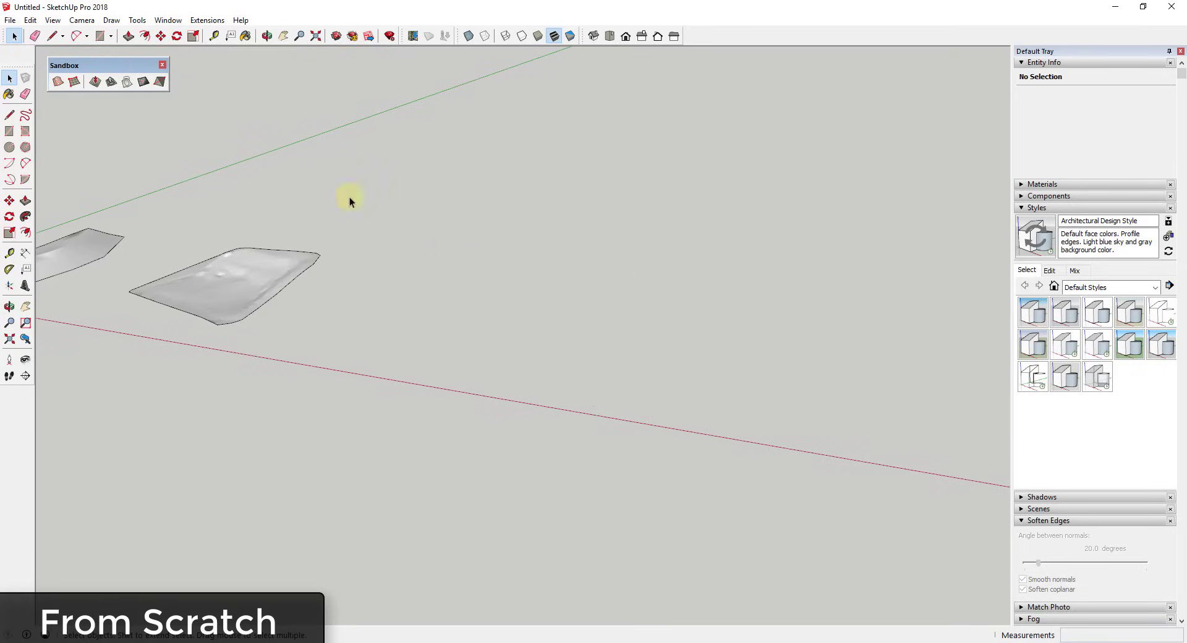
Step: Draw a large rectangular From Scratch grid beside the dense terrain, using a grid spacing coarser than 3'
left_click(60, 86)
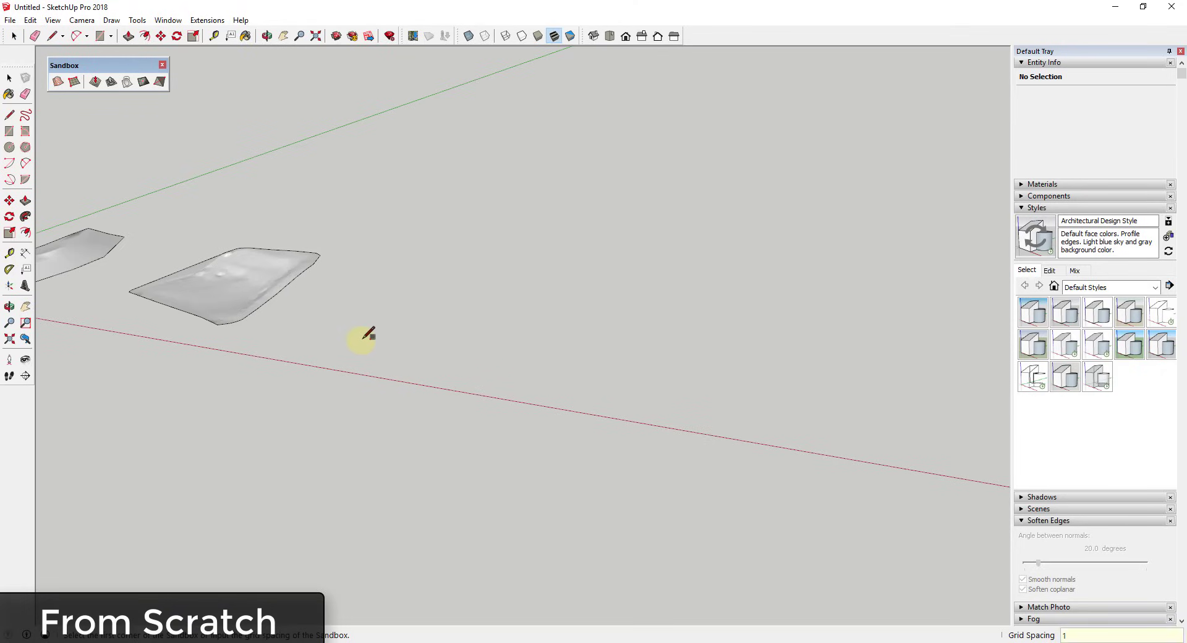
left_click(326, 352)
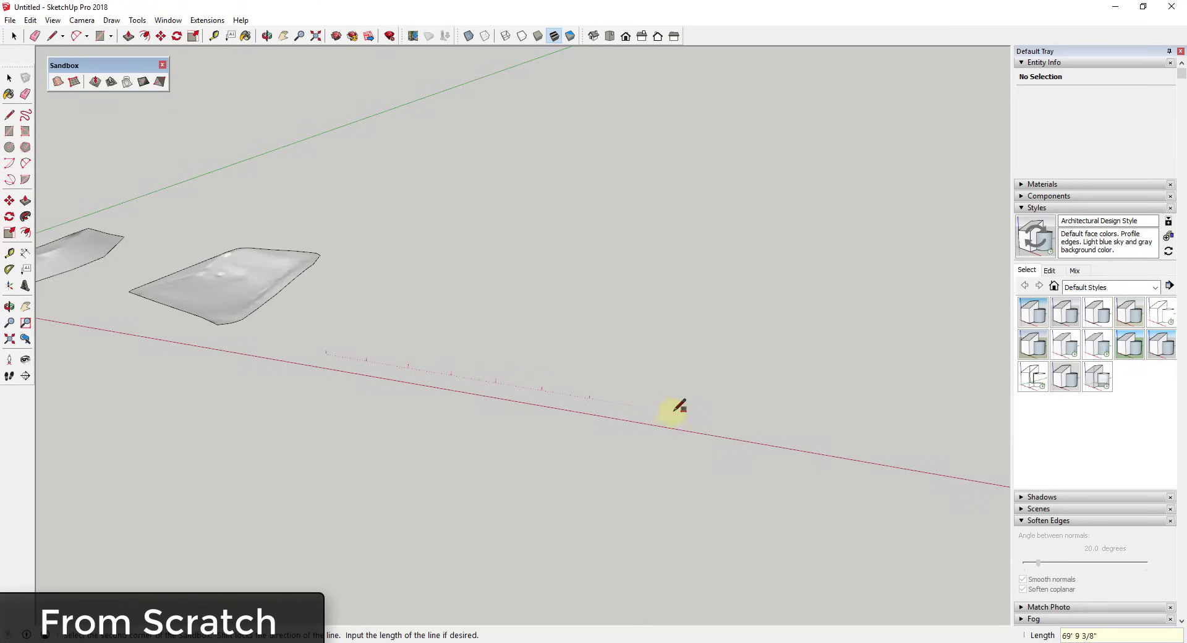
left_click(913, 455)
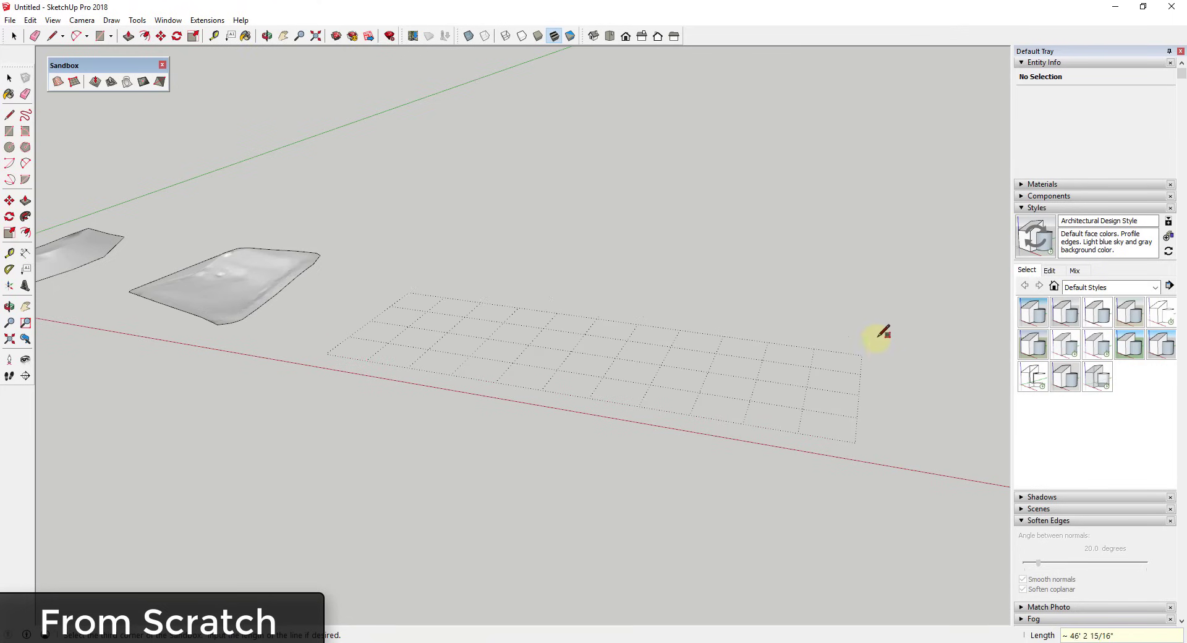
left_click(937, 116)
key("space")
middle_click_drag(787, 204, 787, 220)
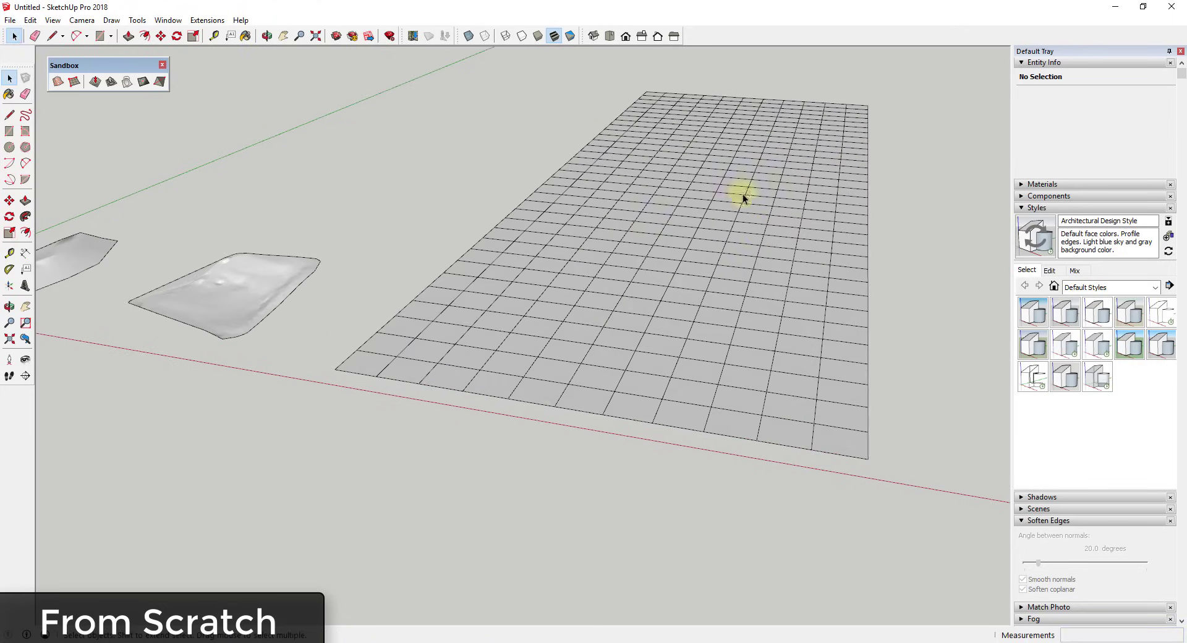
Step: Undo the coarse grid and try drawing a rectangular From Scratch grid with 1' spacing beside the dense terrain
key("ctrl+z")
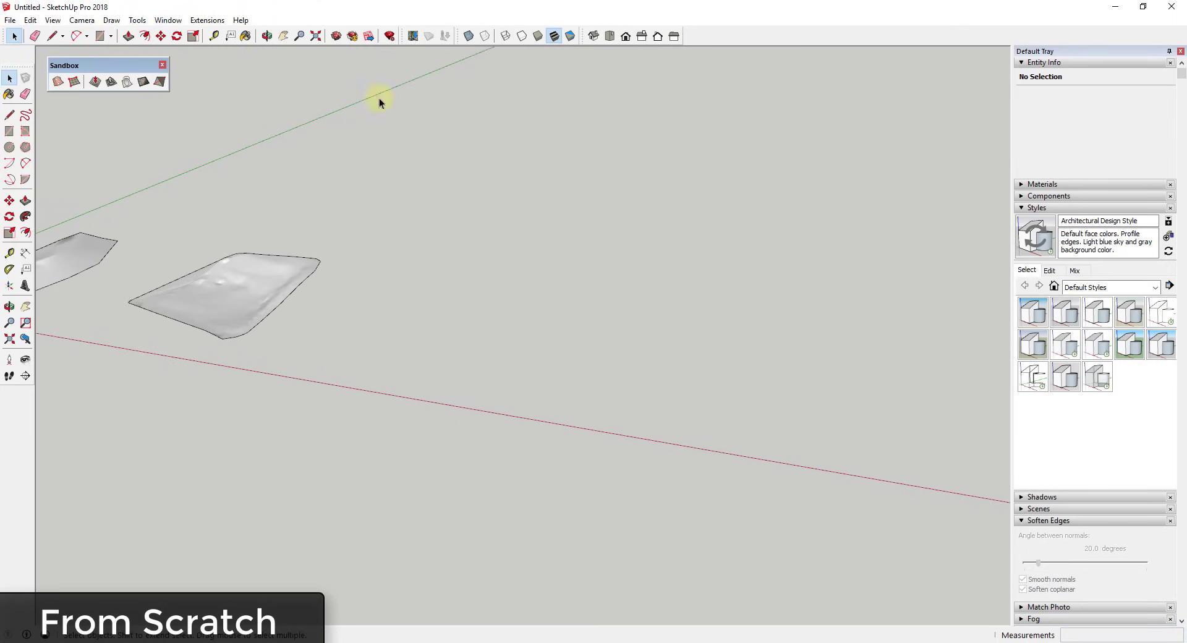
left_click(74, 81)
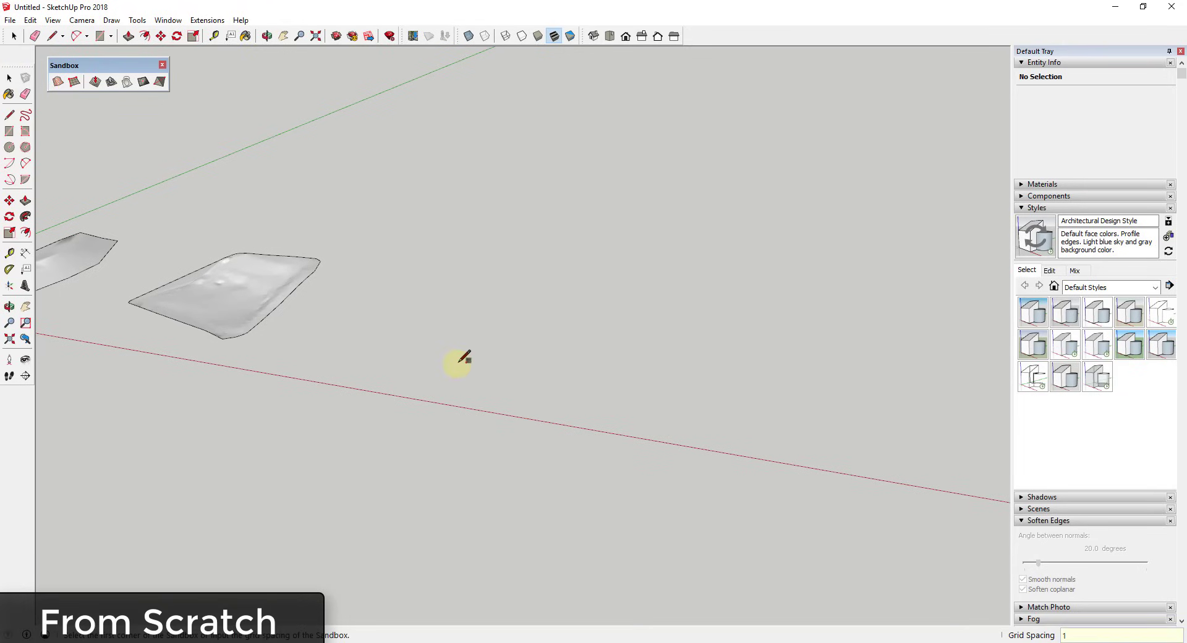
left_click(335, 365)
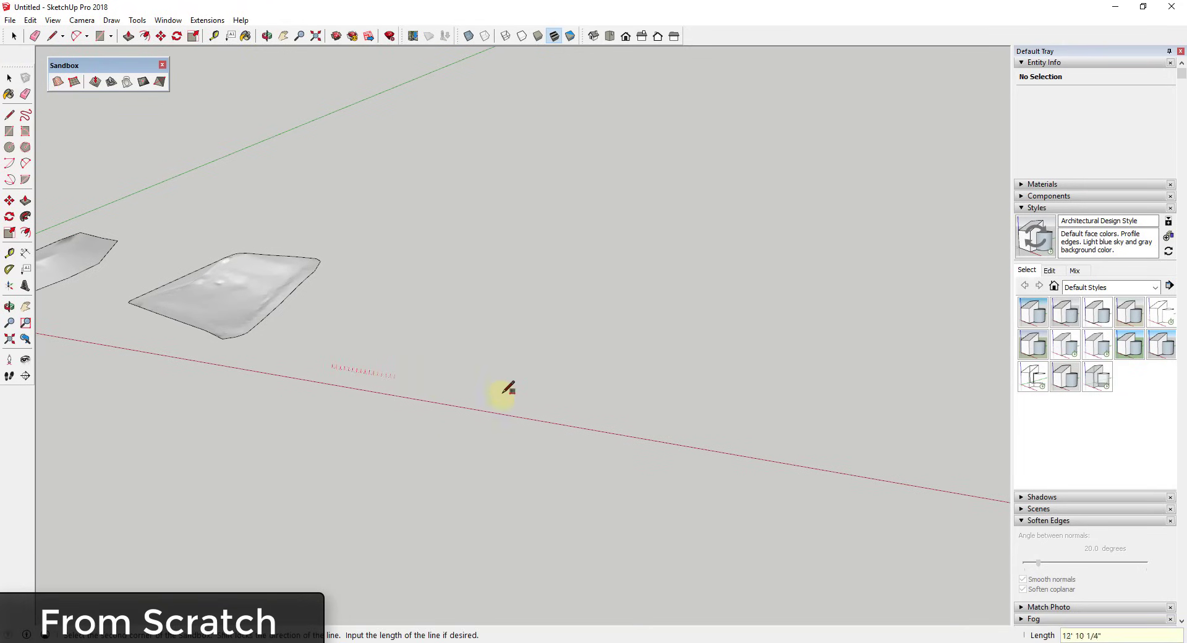
left_click(702, 425)
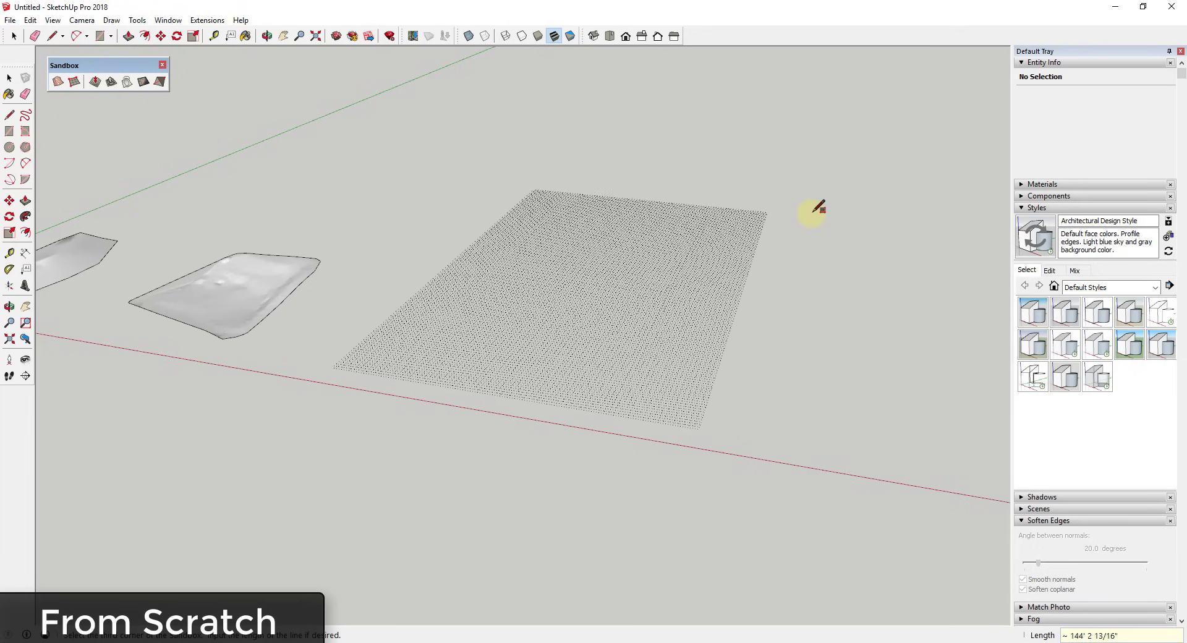
left_click(762, 227)
mouse_move(629, 287)
middle_mouse_down()
mouse_move(618, 484)
mouse_move(612, 296)
middle_mouse_up()
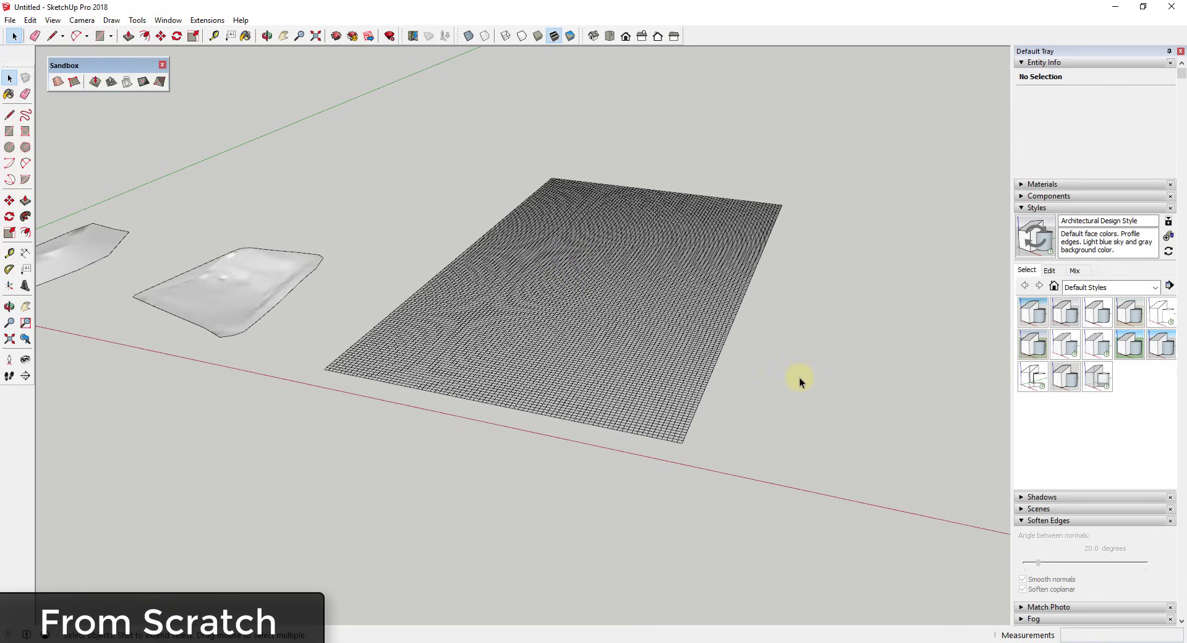
Step: Erase the existing grid and draw a large rectangular From Scratch grid with 3' spacing beside the dense terrain, roughly parallel to the red axis
key("e")
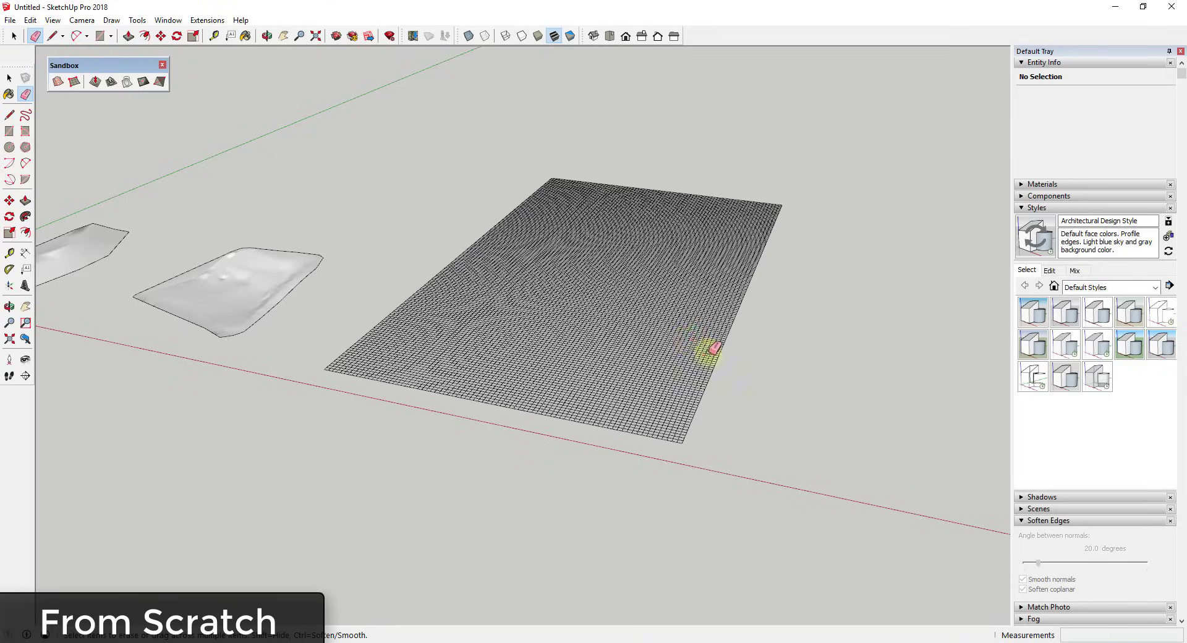
left_click(707, 350)
key("space")
left_click(73, 82)
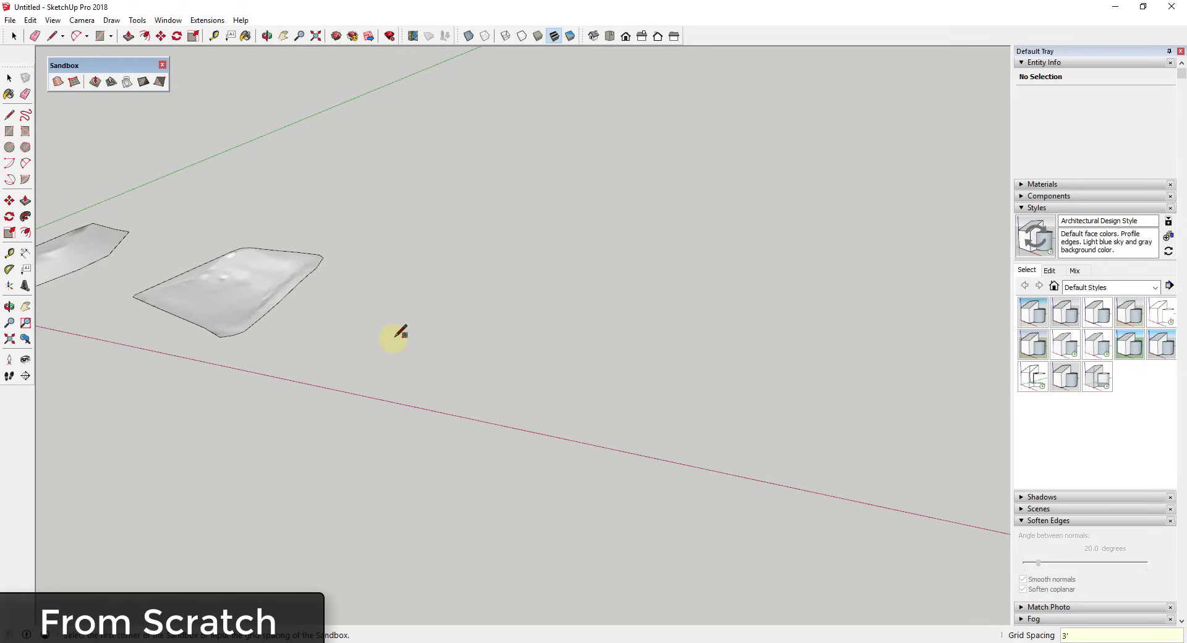
left_click(357, 384)
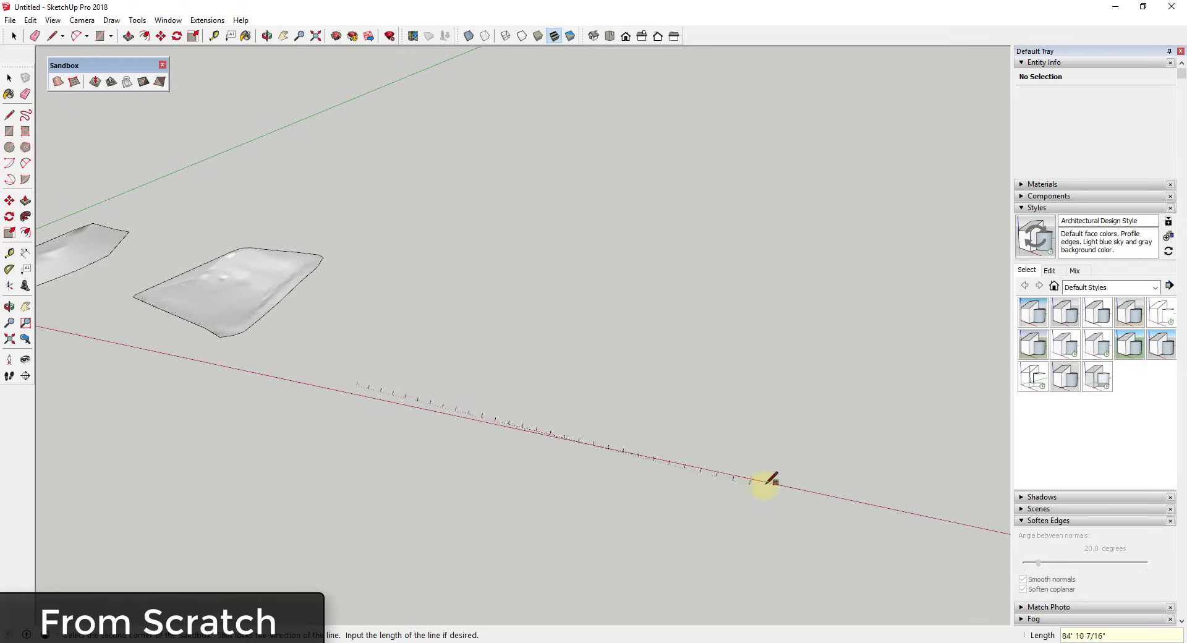
left_click(797, 471)
left_click(893, 136)
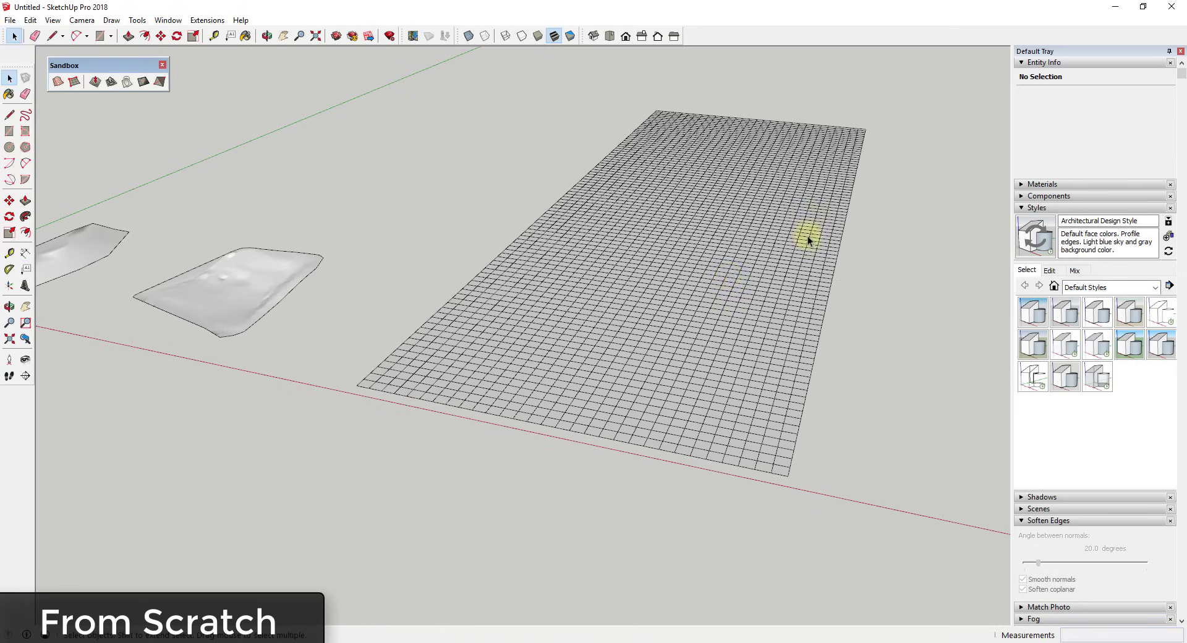
middle_click_drag(800, 233, 715, 252)
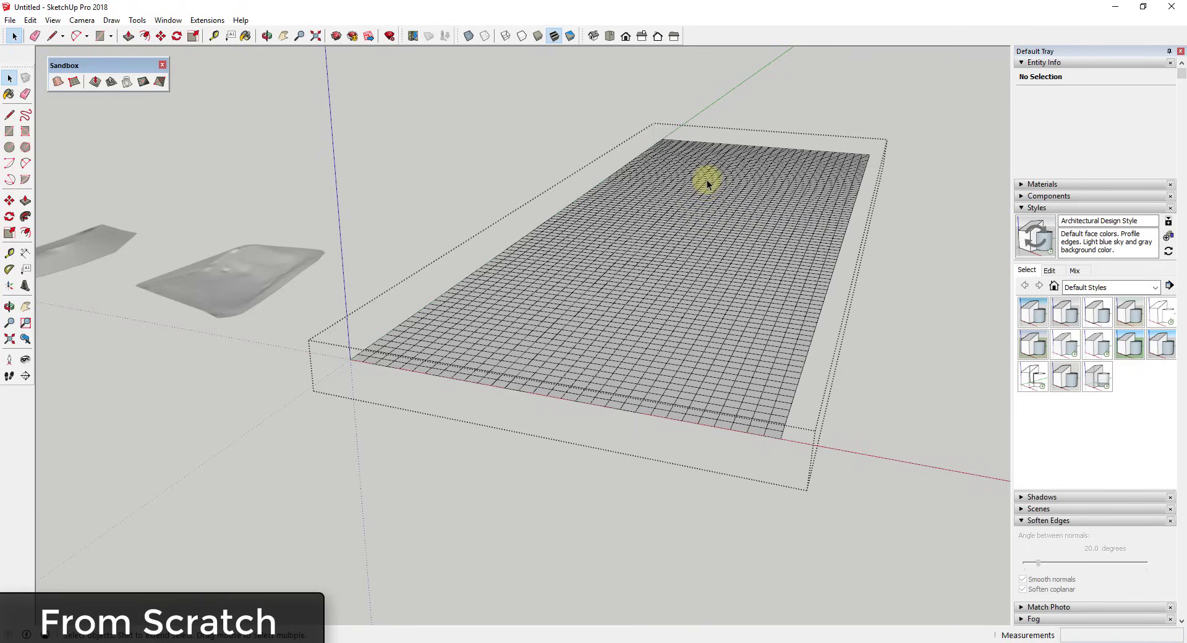
Step: Try raising two narrow peaks at the grid's far end using Smoove with a 10' radius, and undo both
left_click(95, 82)
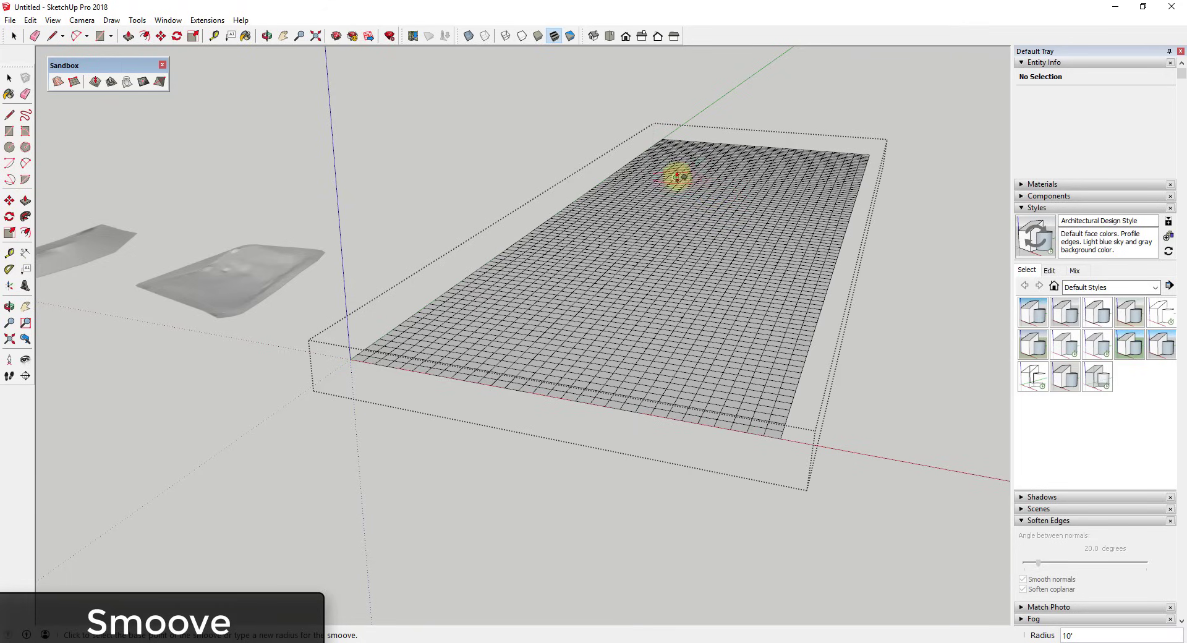
left_click(697, 175)
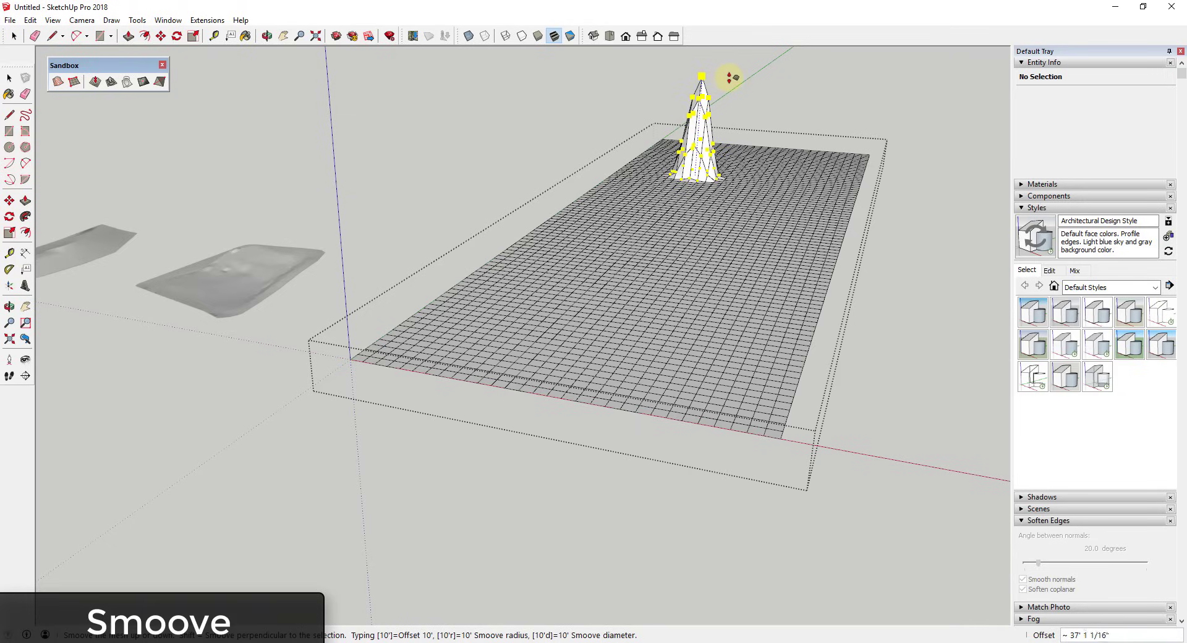
left_click(731, 76)
left_click(787, 195)
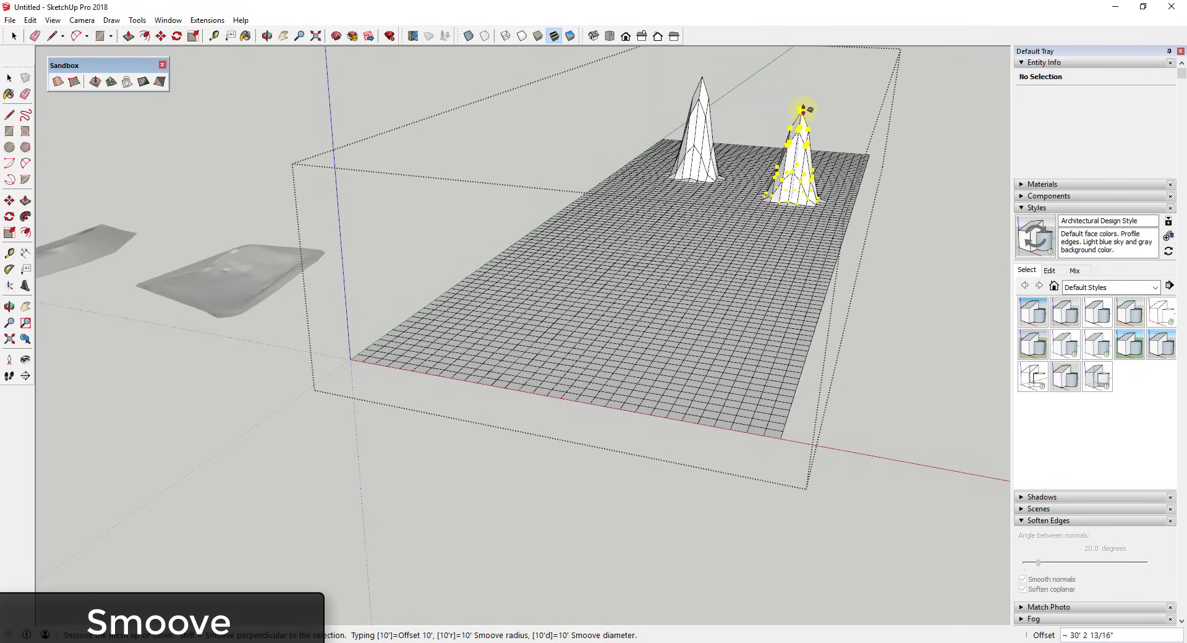
left_click(806, 100)
middle_click_drag(789, 188, 713, 274)
scroll(782, 255, "up", 3)
scroll(824, 182, "down", 4)
scroll(837, 124, "up", 4)
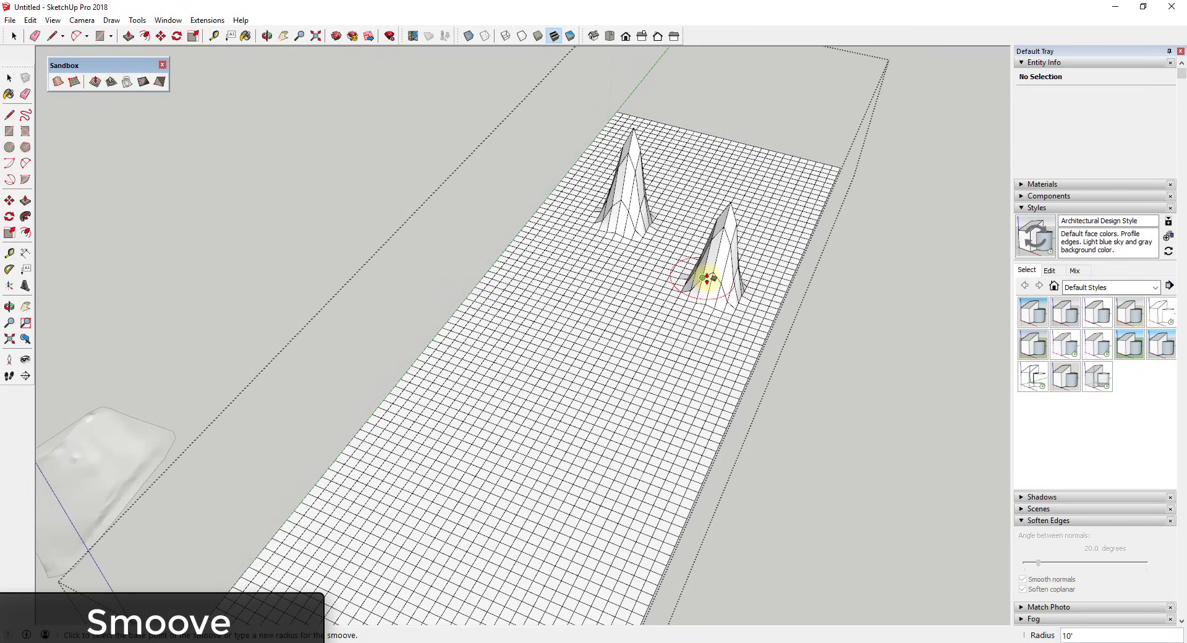
key("ctrl+z")
key("ctrl+z")
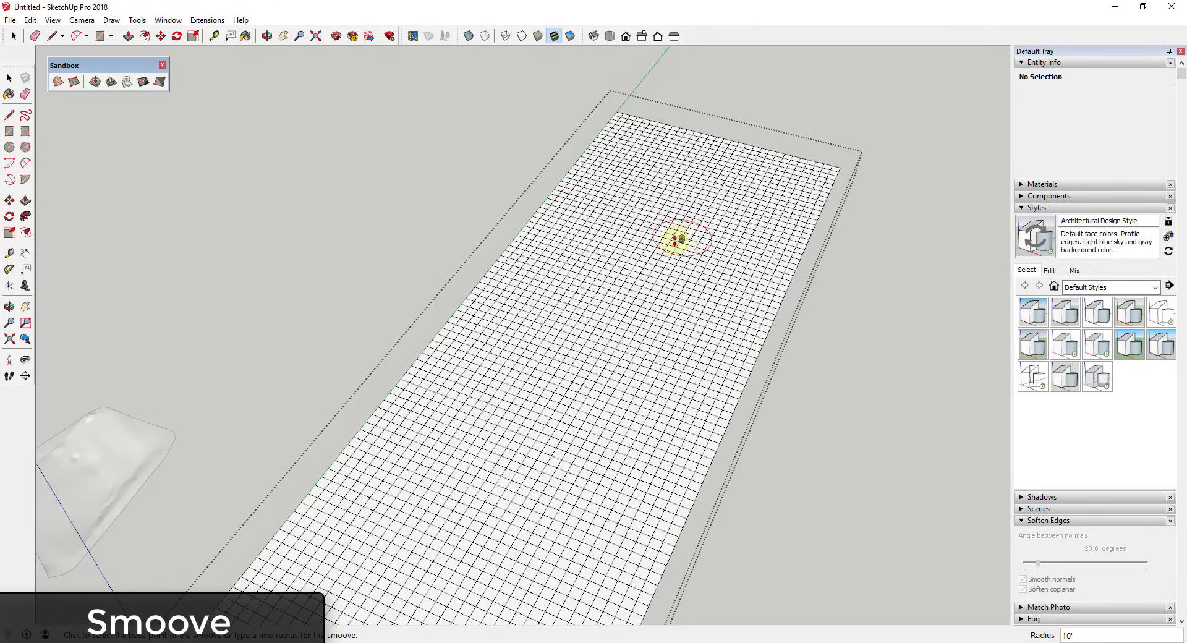
Step: Using Smoove with a 50' radius, raise a broad hill at the grid's far end and lower the area in front about 6'
scroll(692, 216, "down", 3)
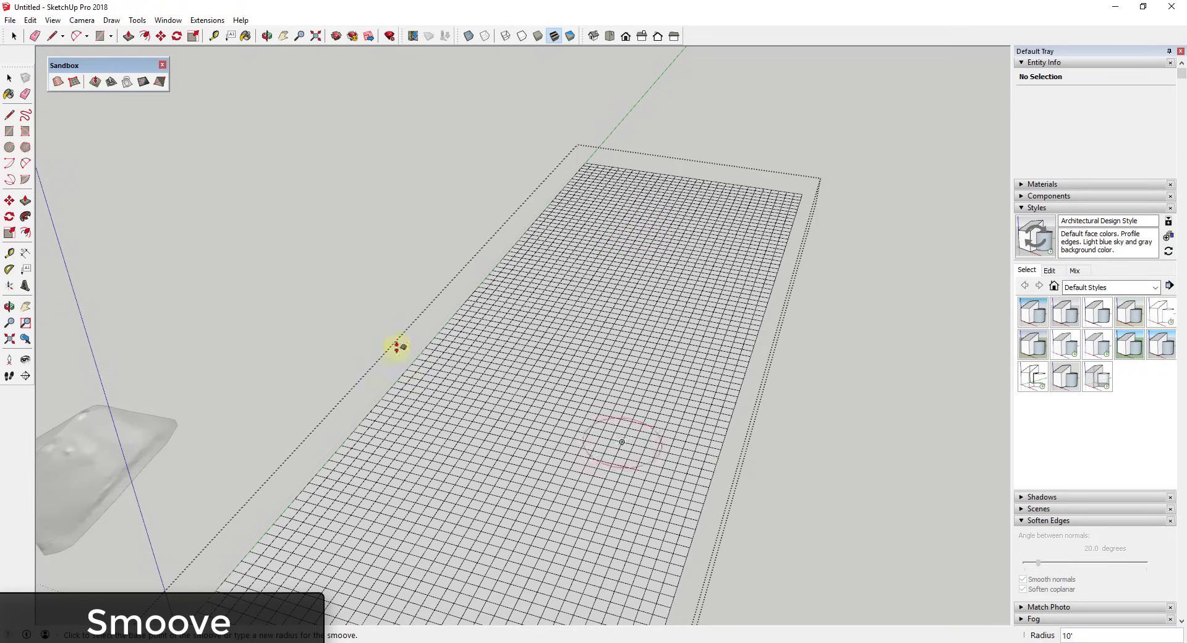
left_click(96, 82)
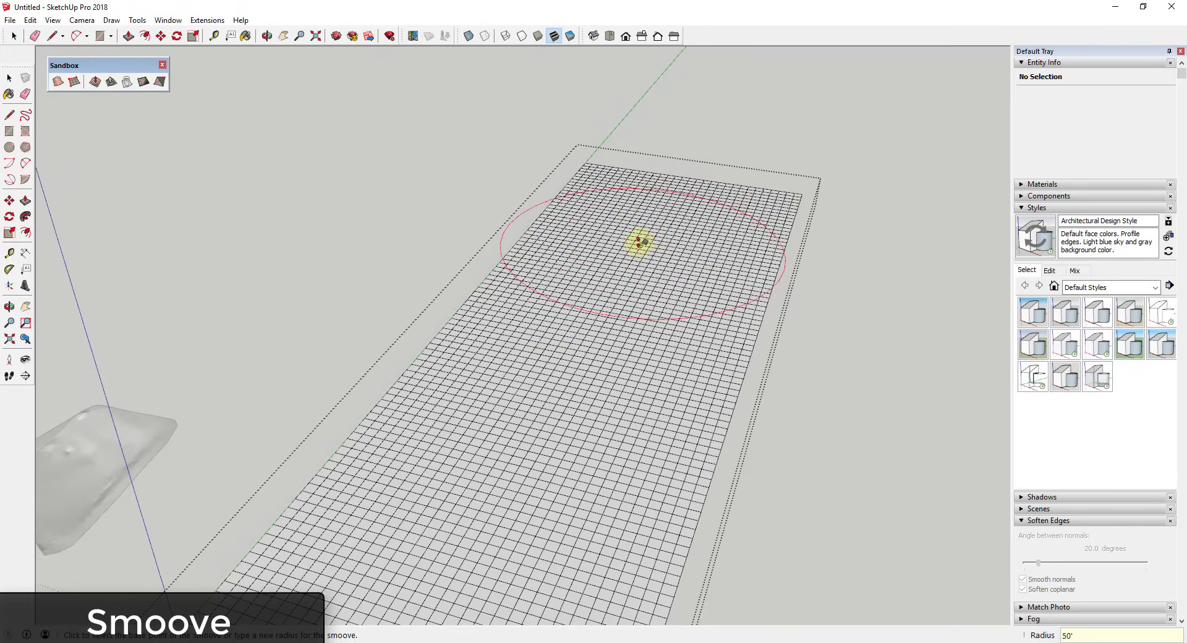
left_click(659, 215)
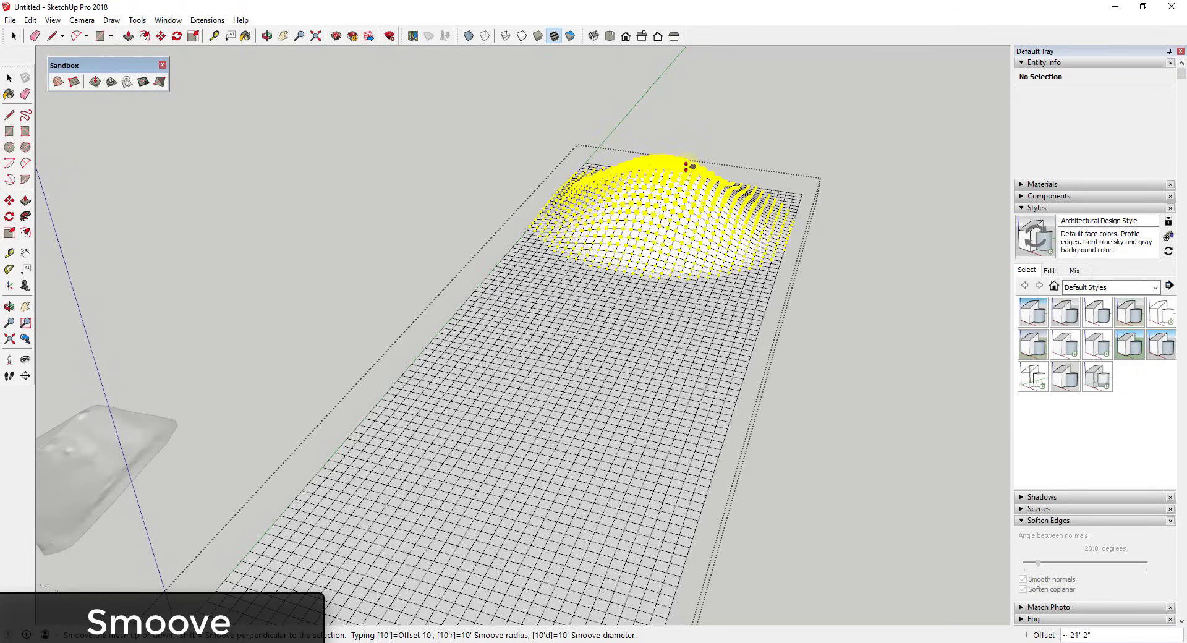
left_click(690, 148)
left_click(642, 303)
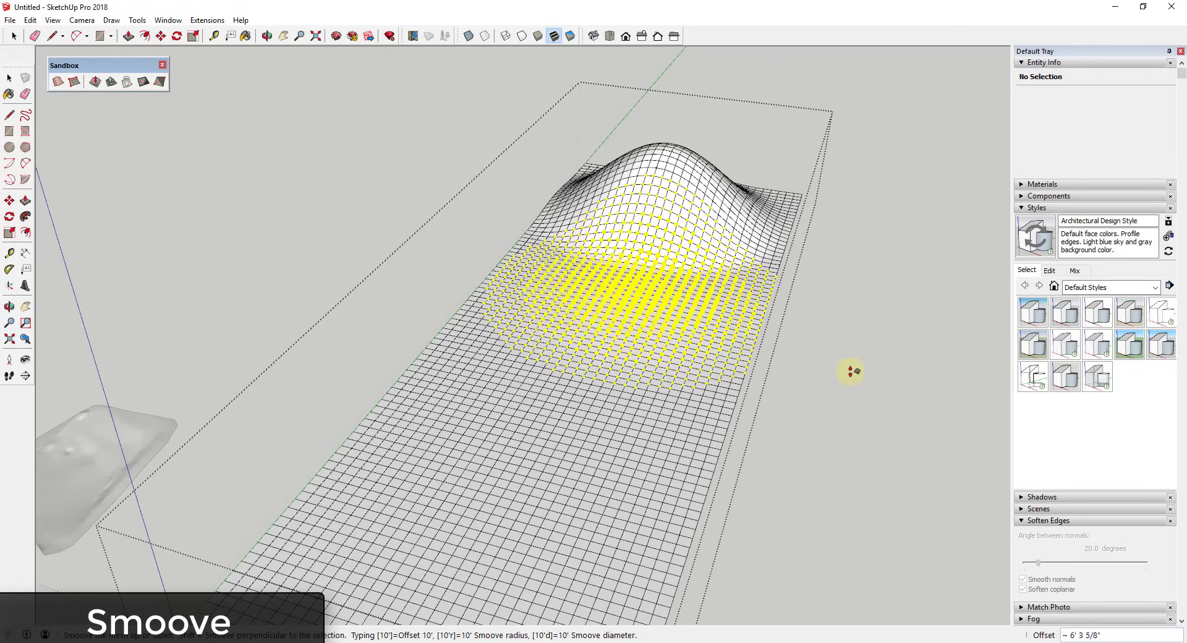
left_click(851, 373)
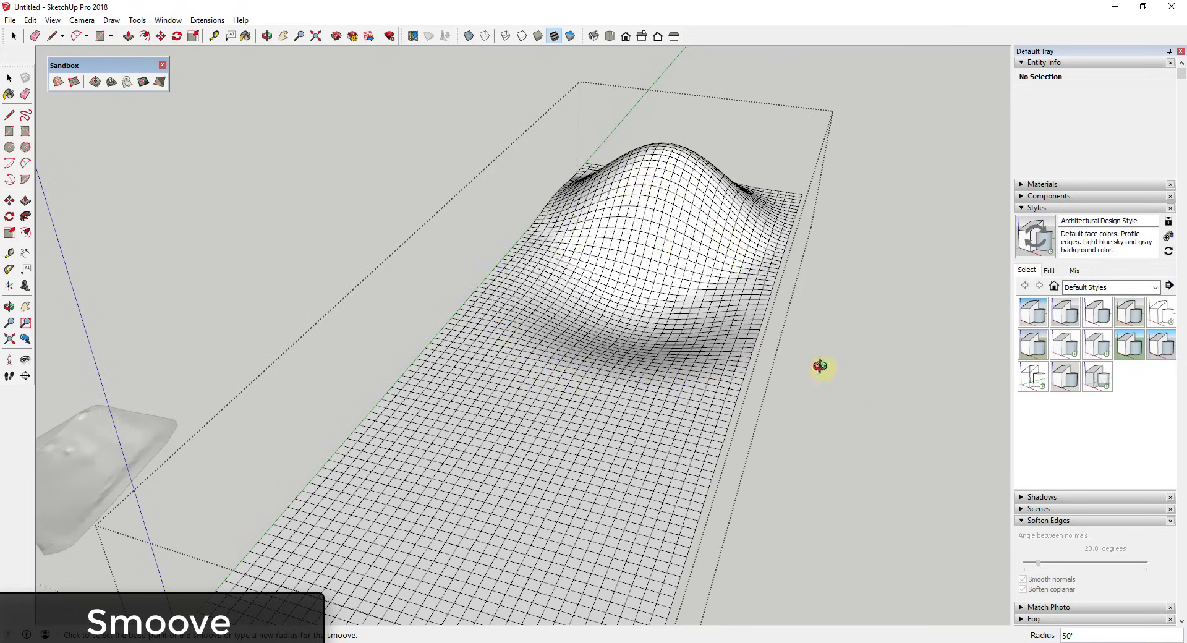
Step: Raise smaller bumps on the near side of the broad hill using Smoove with a 20' radius
middle_click_drag(819, 366, 799, 342)
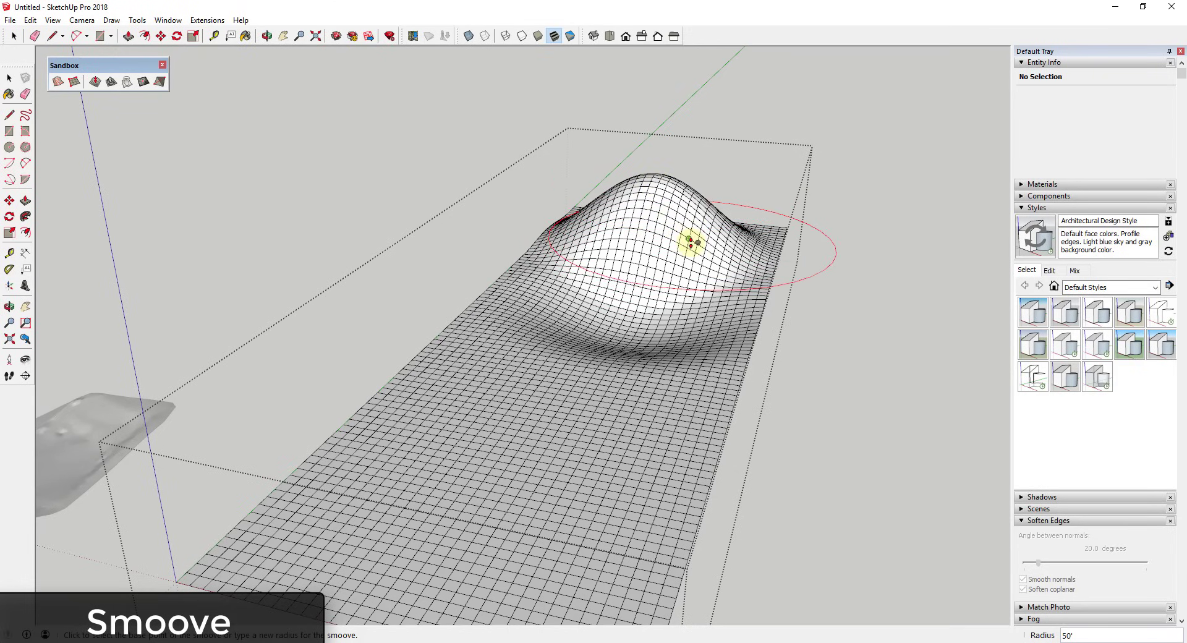
left_click(689, 254)
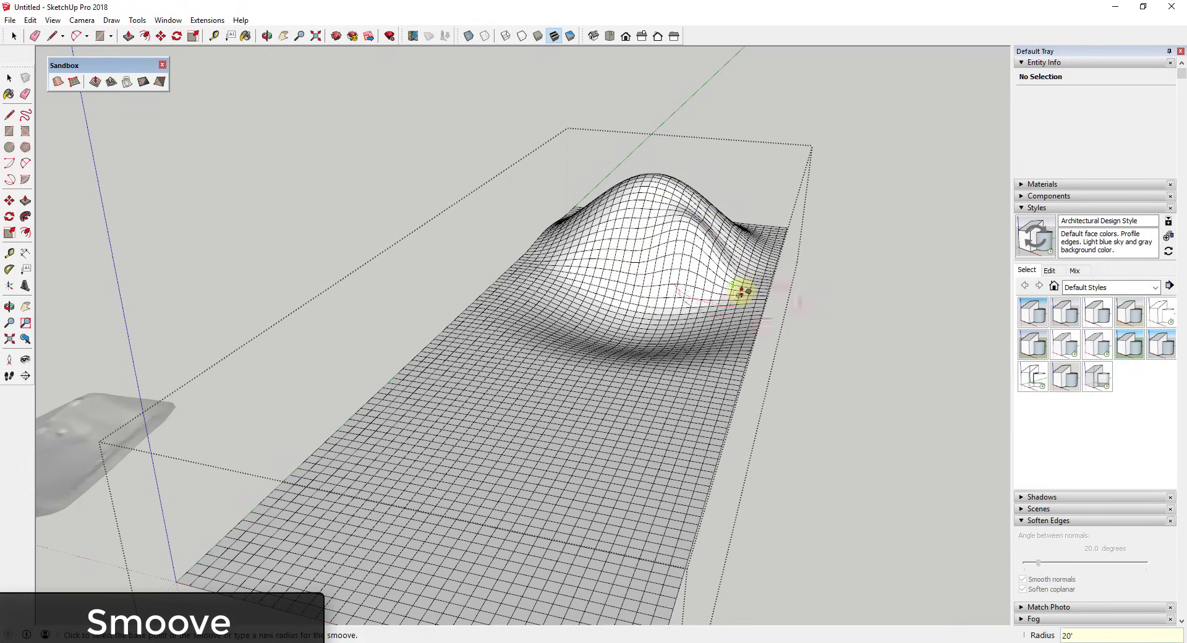
middle_click_drag(670, 291, 596, 320)
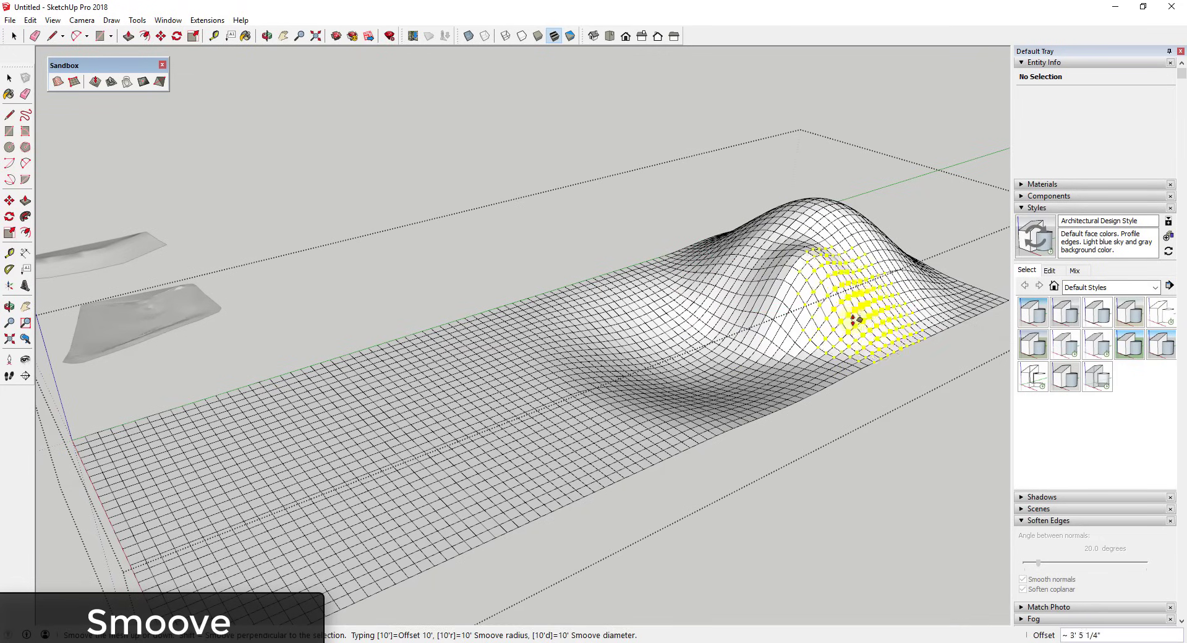
left_click(896, 300)
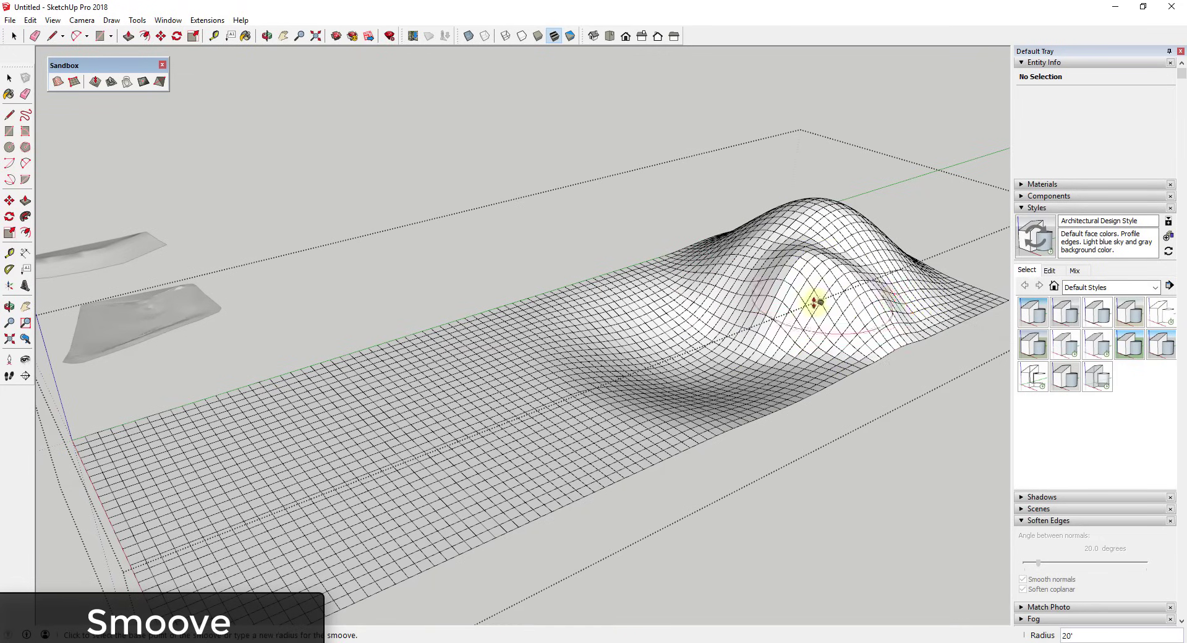
middle_click_drag(816, 305, 653, 326)
key("space")
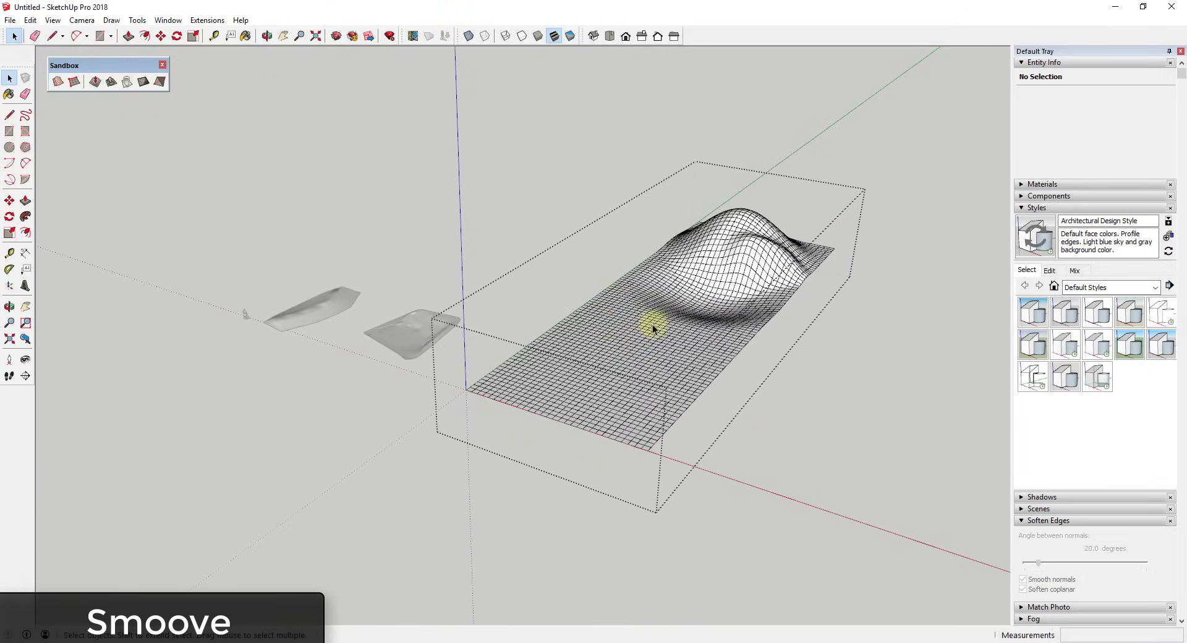
Step: Try Smoove with a 20' radius on a selected patch of grid edges near the long side, and clear the selection
scroll(598, 322, "up", 3)
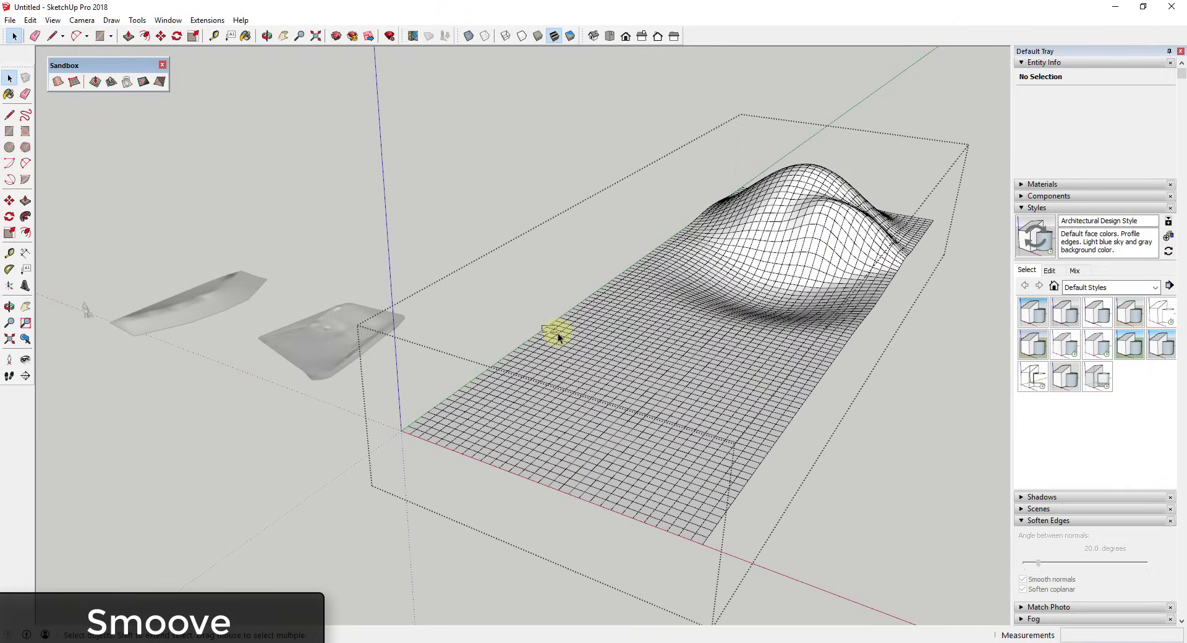
left_click_drag(546, 319, 592, 355)
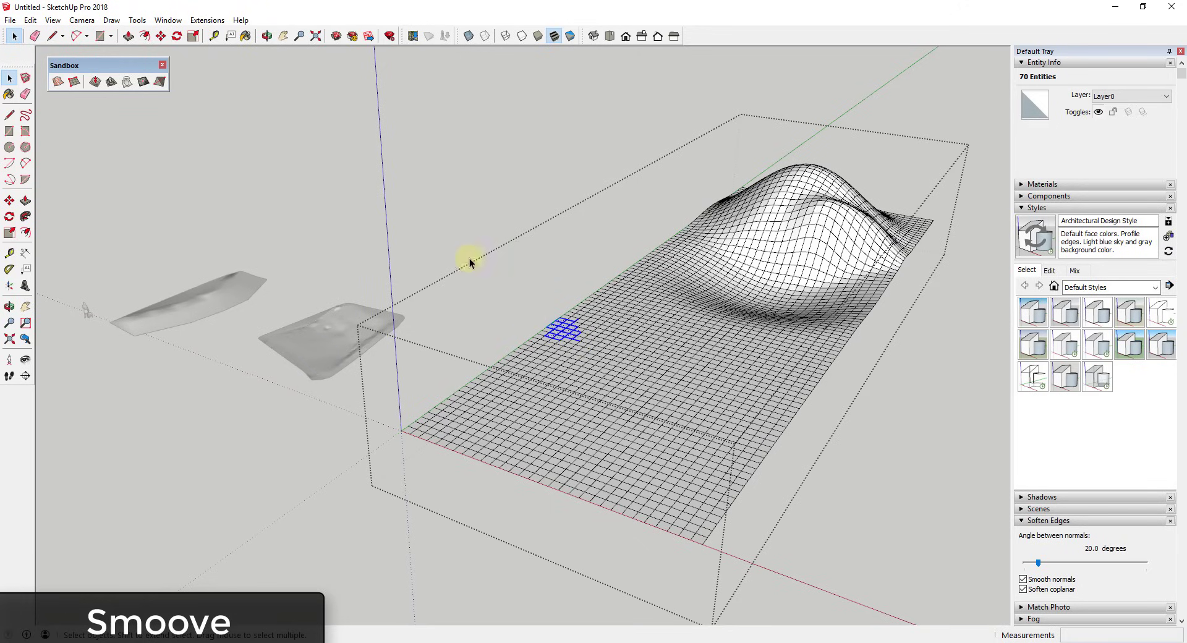
left_click(74, 86)
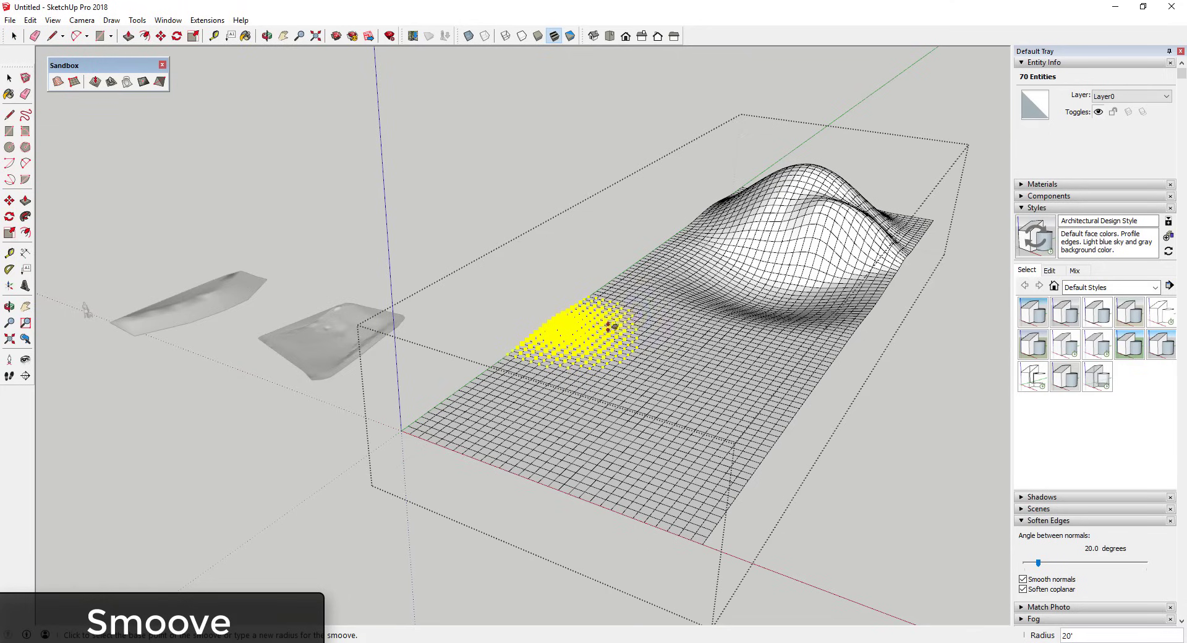
scroll(599, 329, "up", 4)
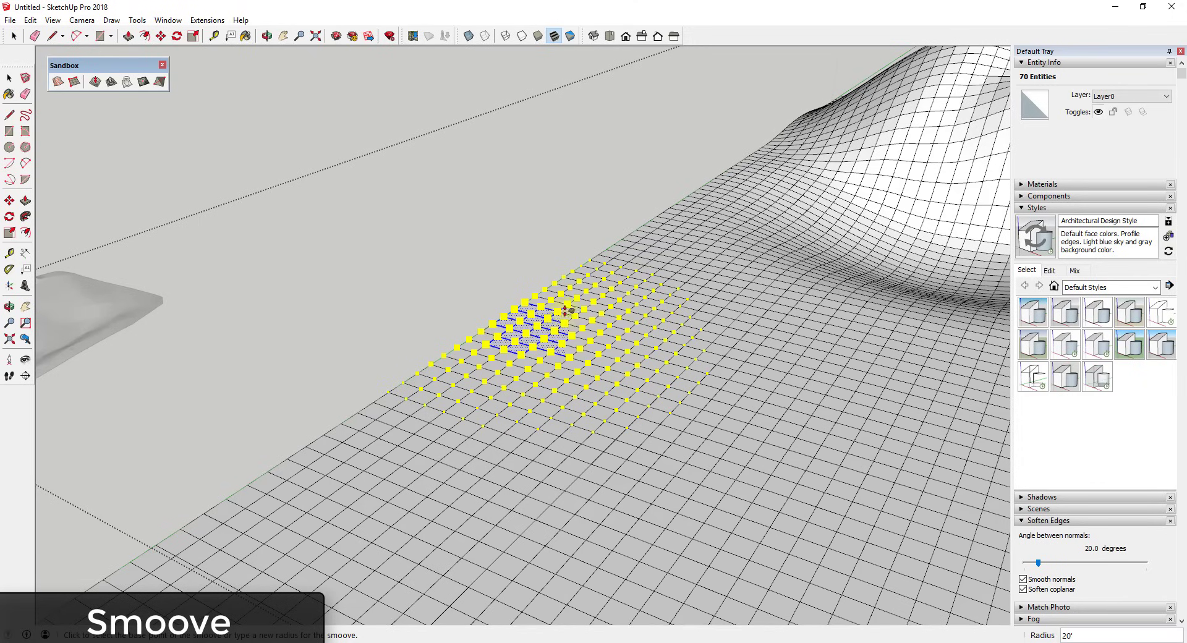
key("space")
left_click(532, 276)
left_click(588, 341)
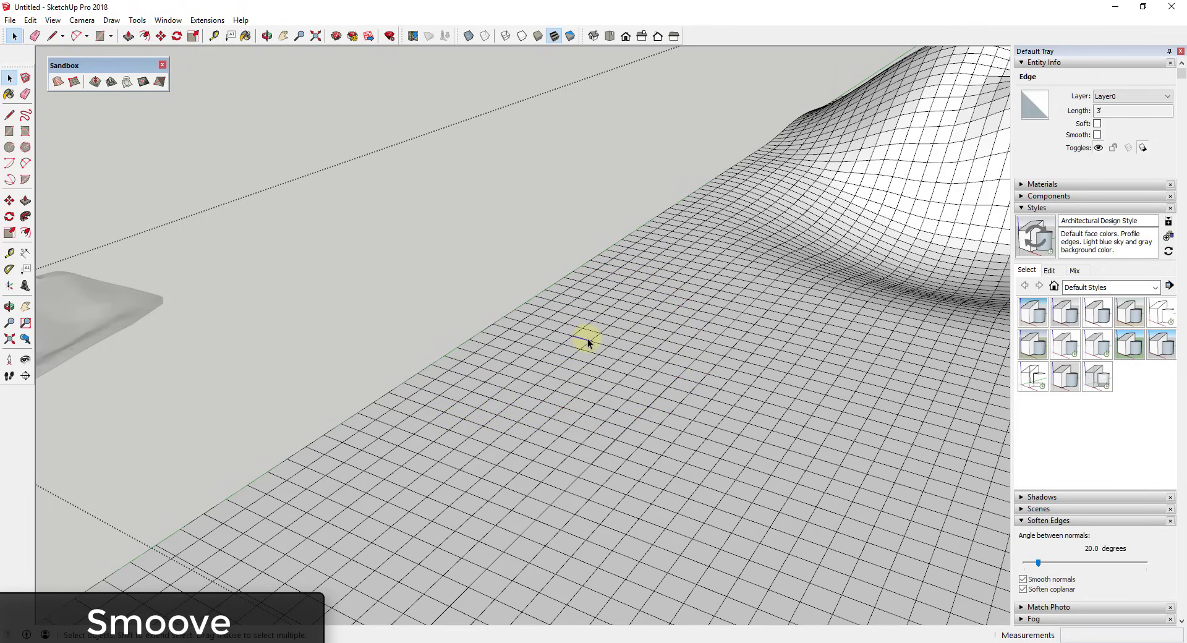
scroll(593, 337, "down", 3)
middle_click_drag(655, 389, 707, 339)
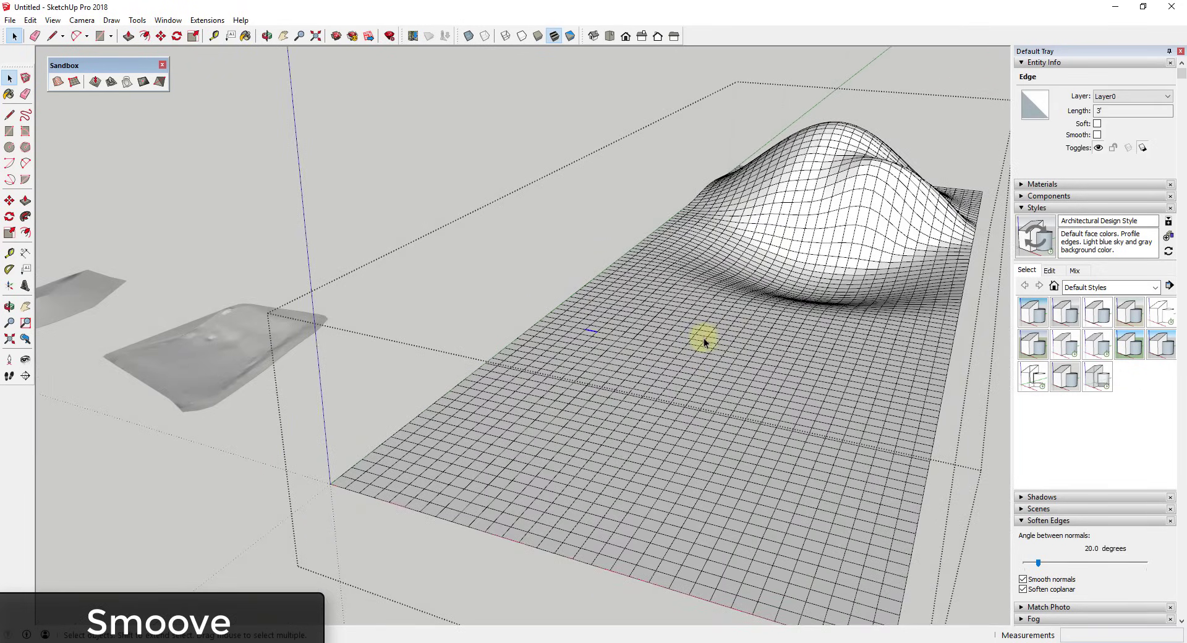
left_click(550, 301)
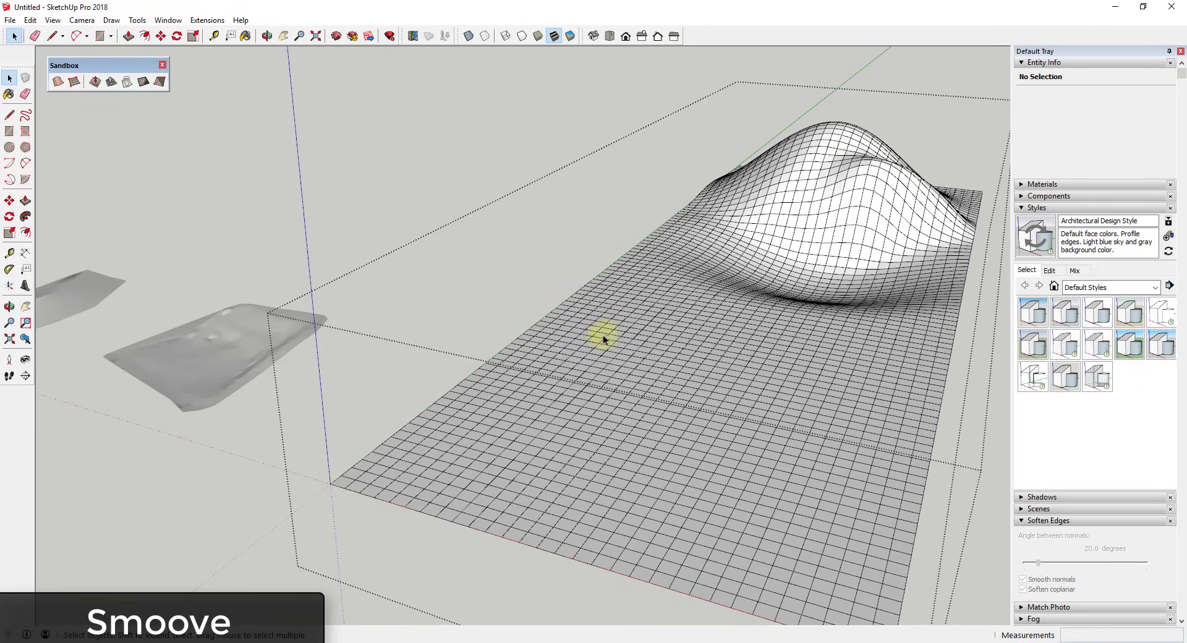
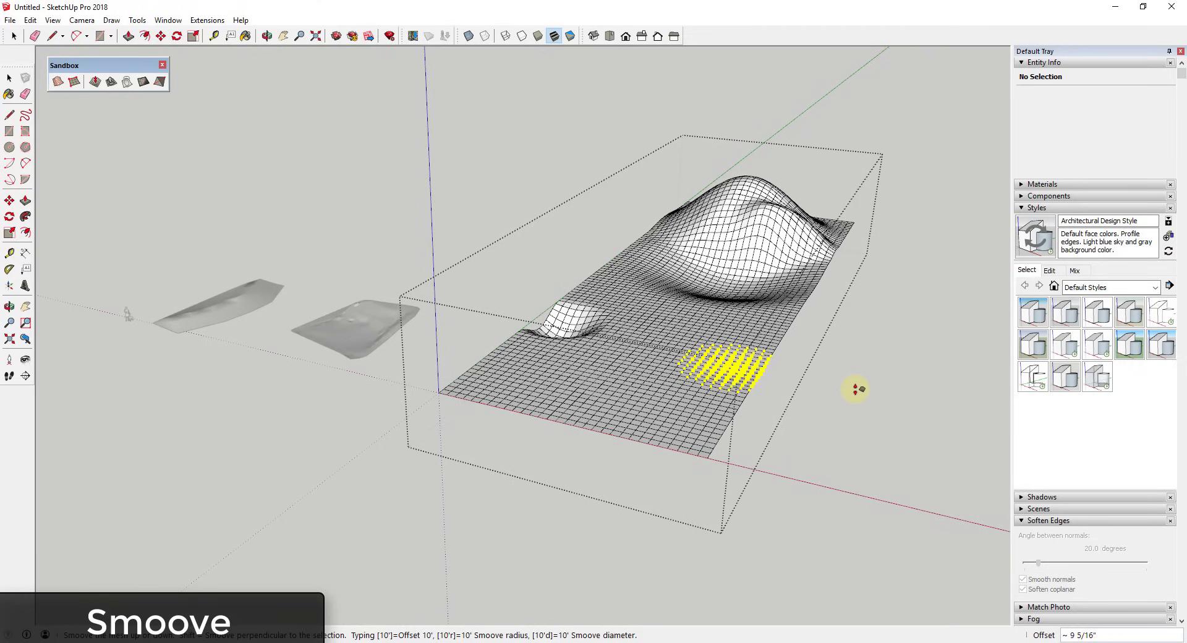
Step: Cancel the pending Smoove on the flat near part of the grid and close the terrain group
key("Escape")
key("space")
key("Escape")
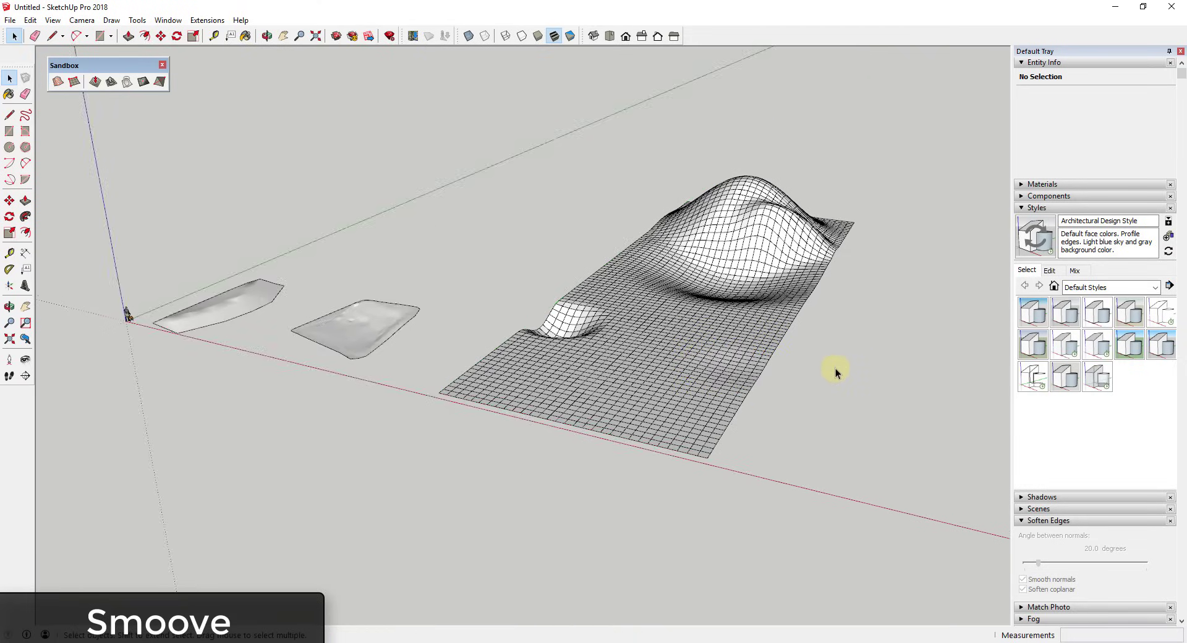
Step: Rotate the terrain group upright about its near corner, turning it around the green axis
left_click(695, 374)
key("q")
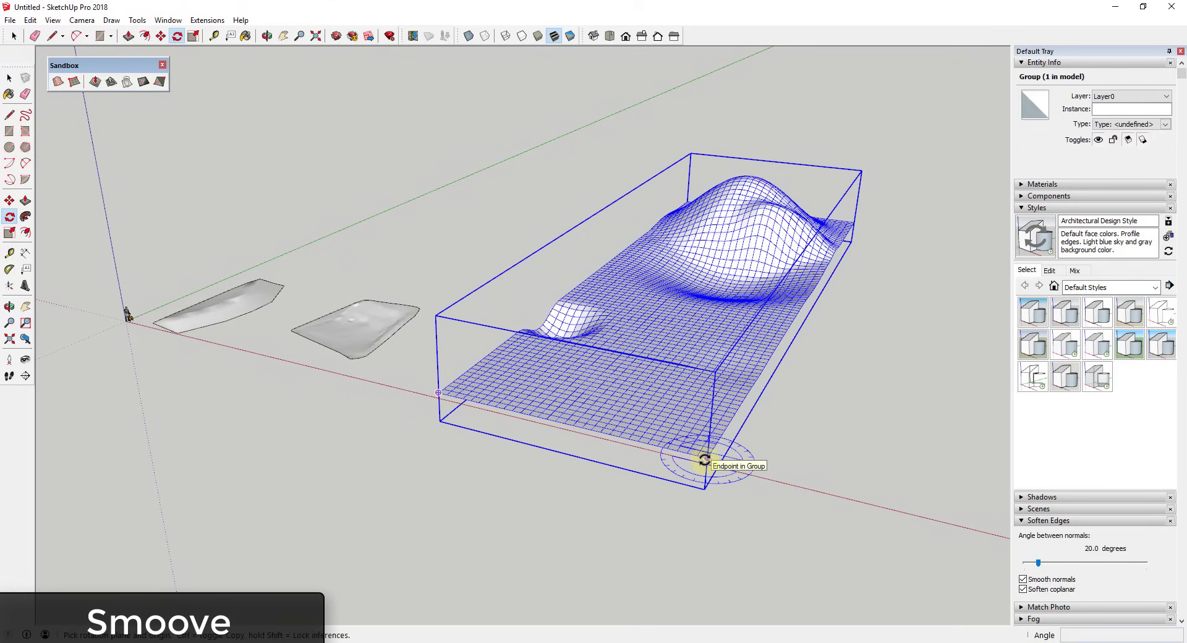
key("Right")
left_click(706, 459)
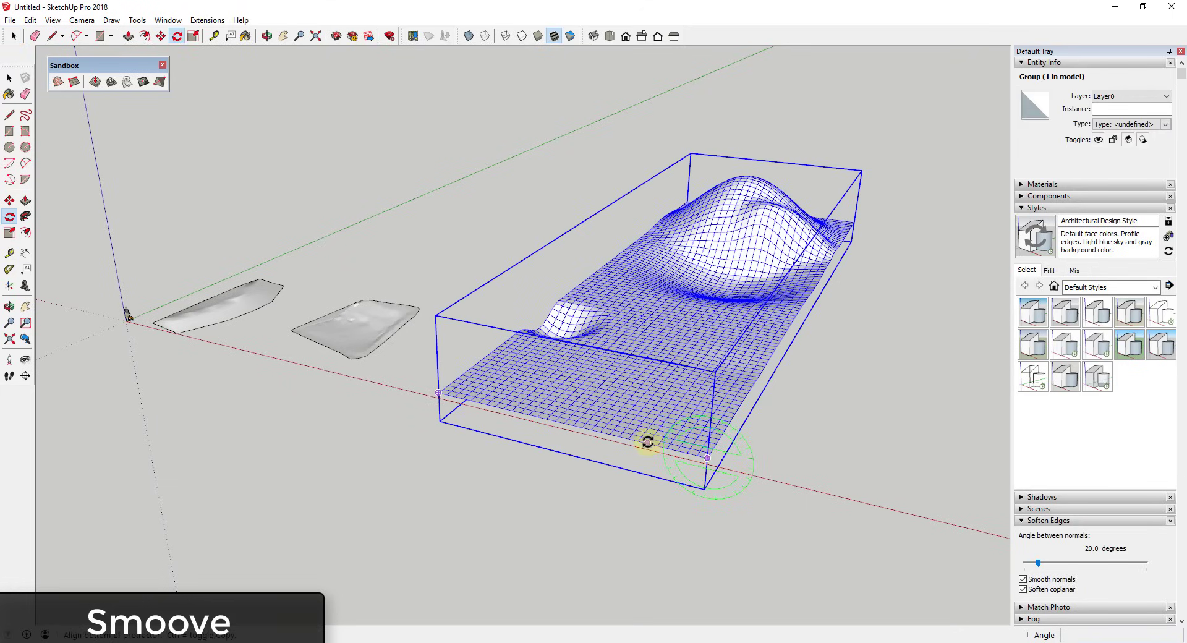
left_click(647, 441)
left_click(711, 370)
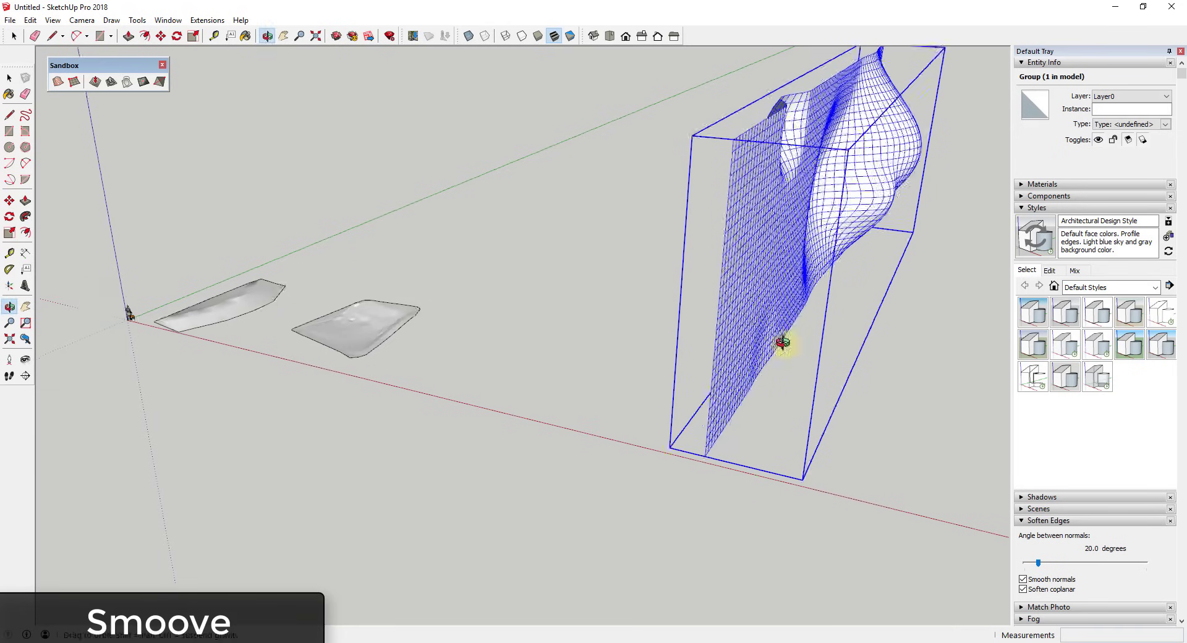
Step: Open the upright terrain group and bulge its flat near part by about 1' 4" using Smoove with a 20' radius
scroll(707, 339, "up", 5)
key("space")
left_click(266, 151)
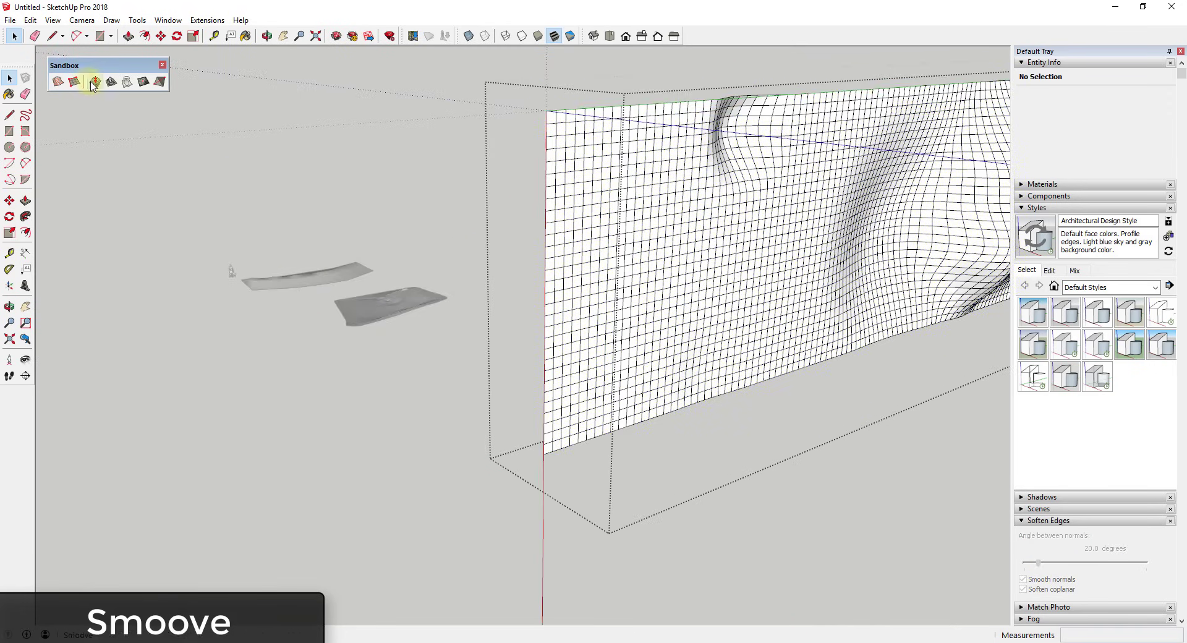
left_click(95, 81)
left_click(689, 264)
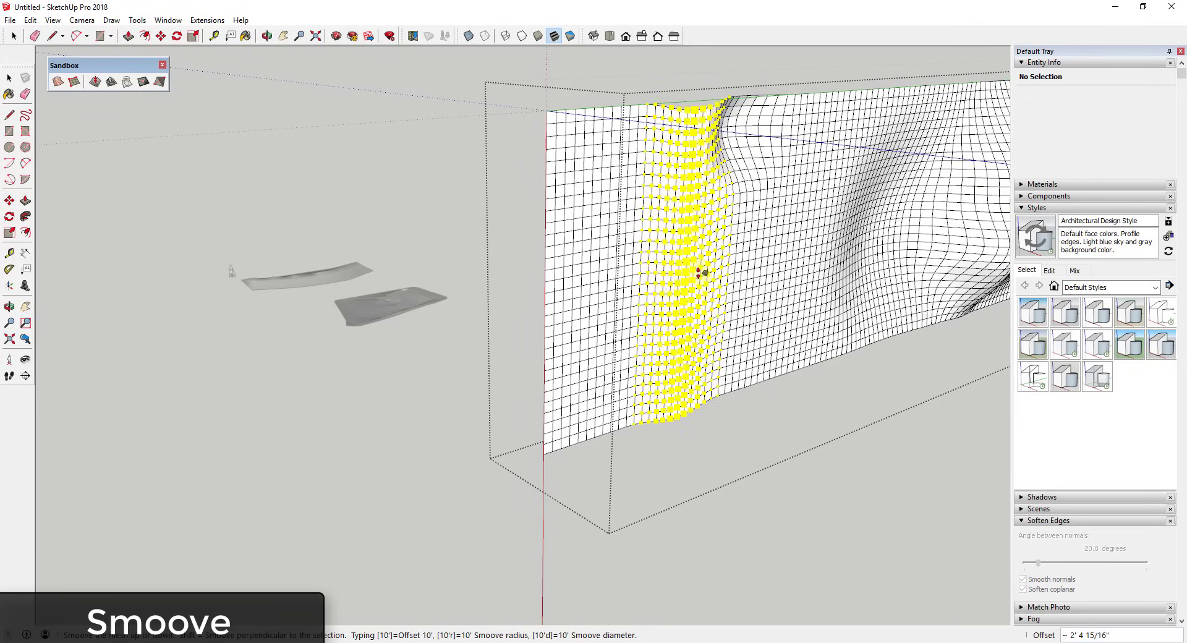
left_click(693, 262)
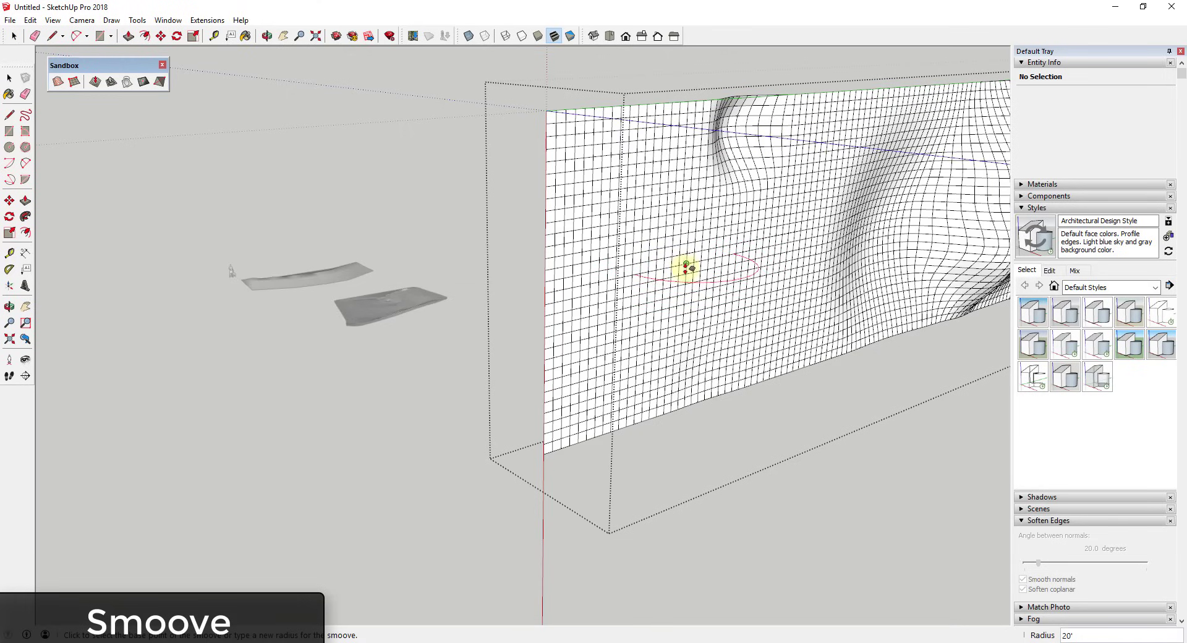
left_click(686, 263)
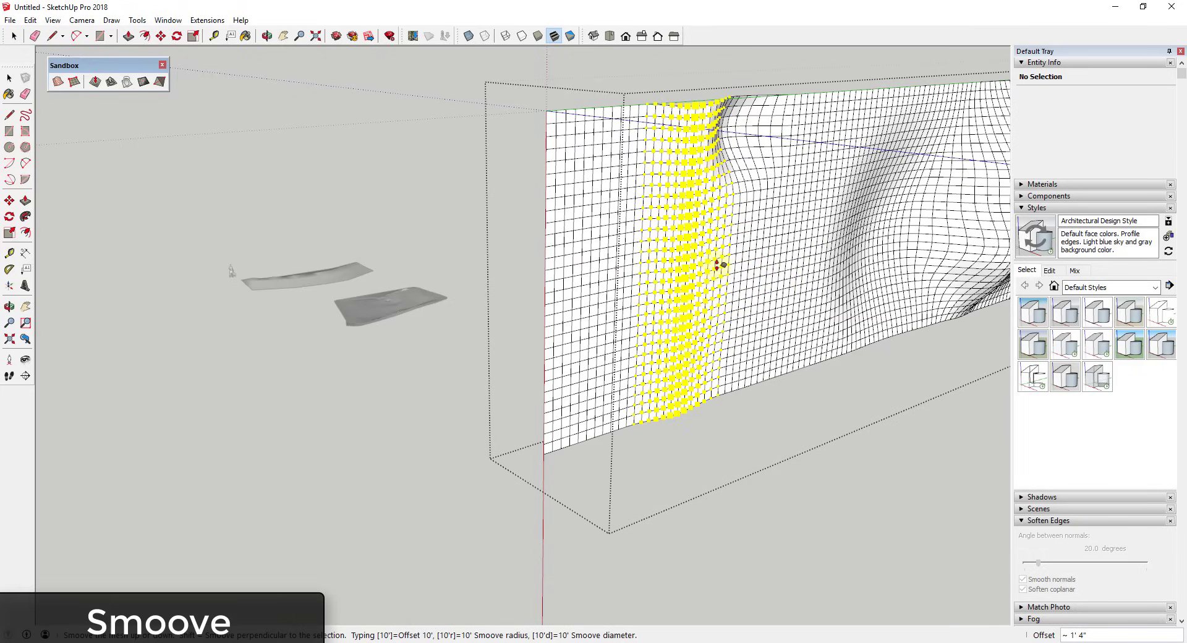
left_click(720, 265)
Step: Push the same band of the upright mesh by about 3' 9" using Smoove with a 20' radius, and close the group
middle_click_drag(720, 264, 735, 246)
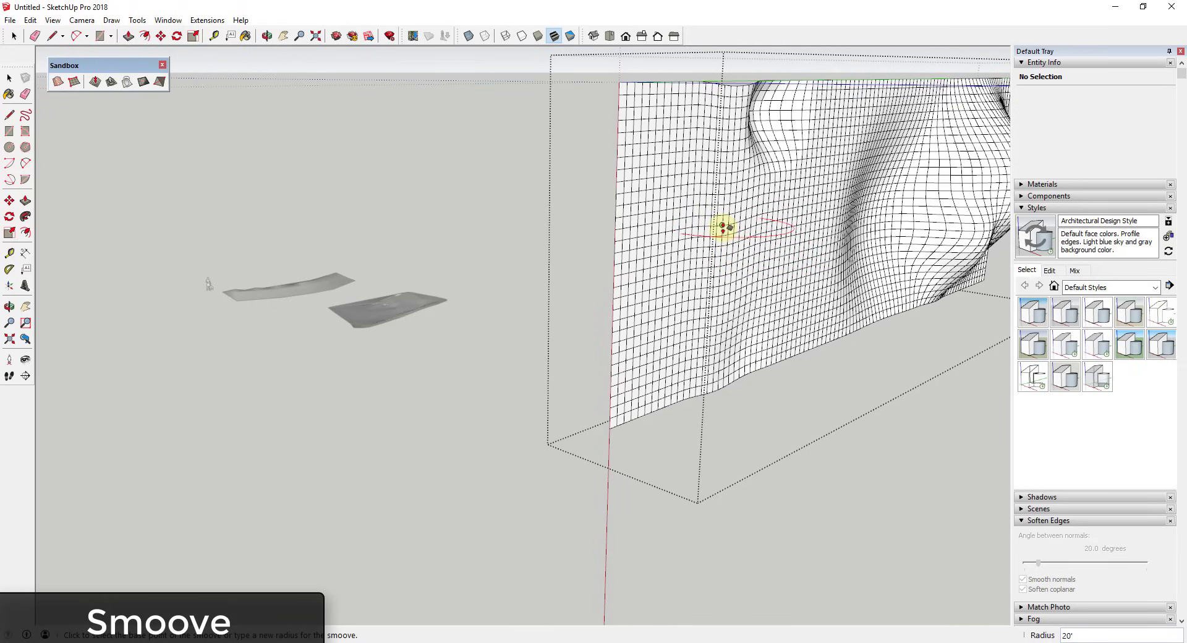
left_click(722, 226)
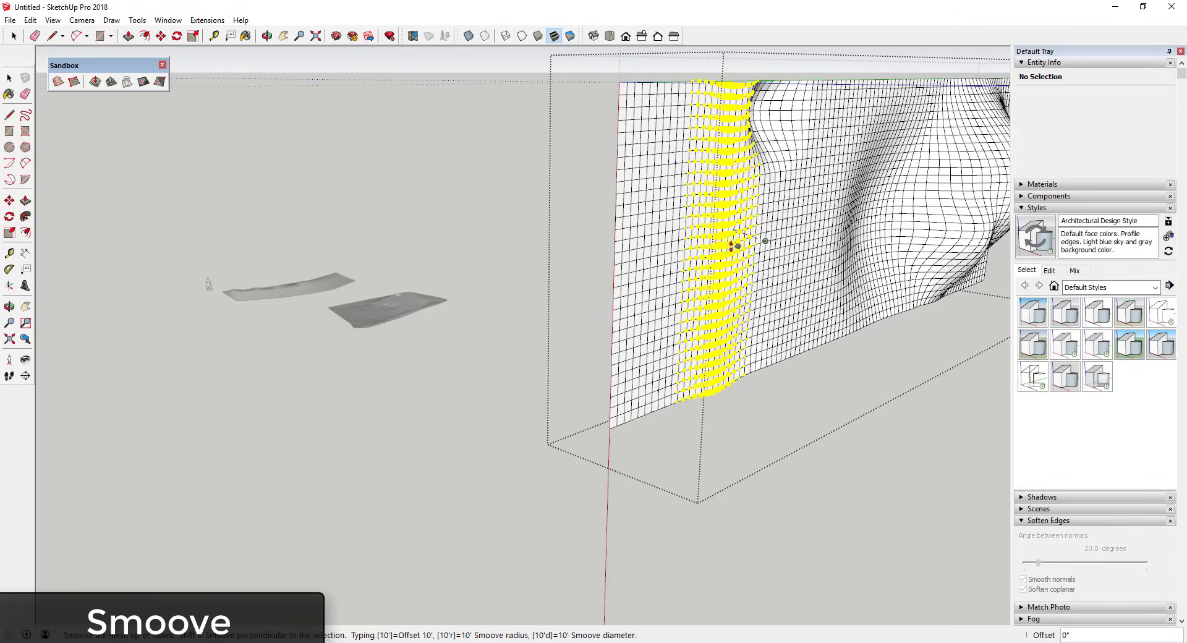
middle_click_drag(598, 228, 739, 339)
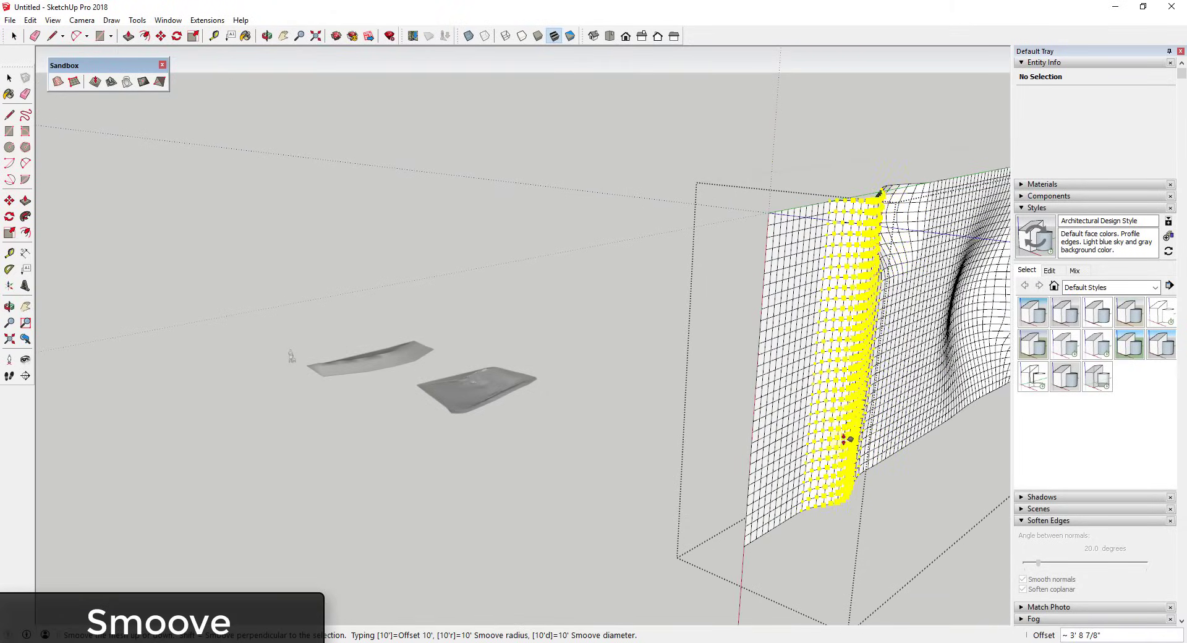
left_click(859, 437)
key("space")
middle_click_drag(880, 387, 641, 344)
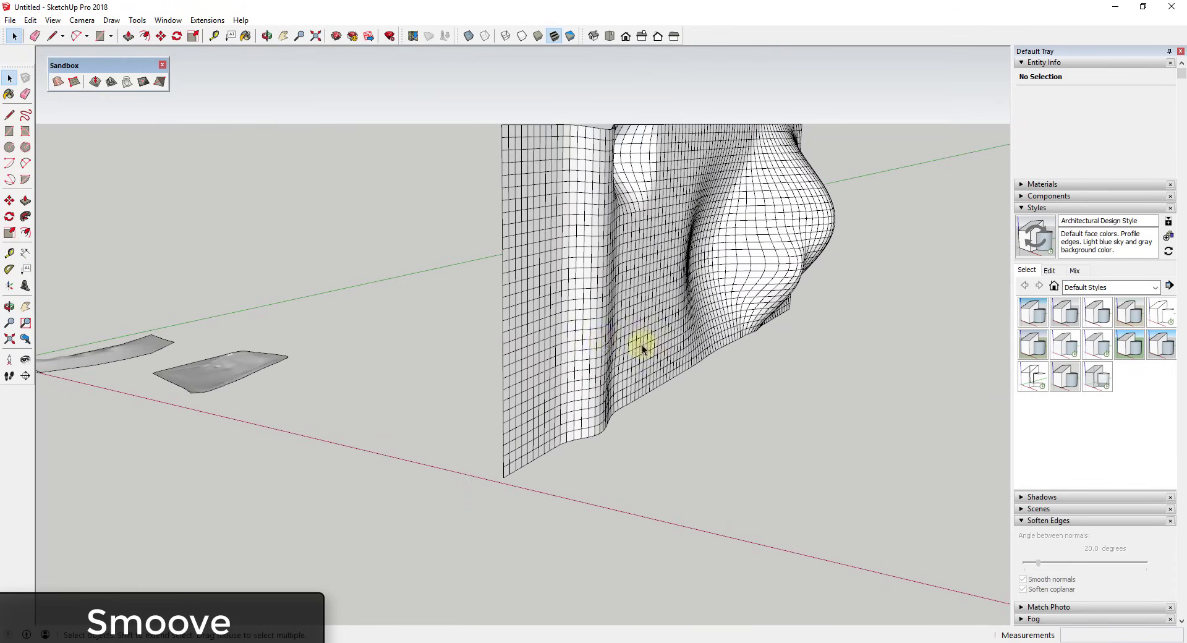
Step: Rotate the terrain group 90 degrees about its near corner, back to lying flat
left_click(641, 344)
key("q")
left_click(503, 478)
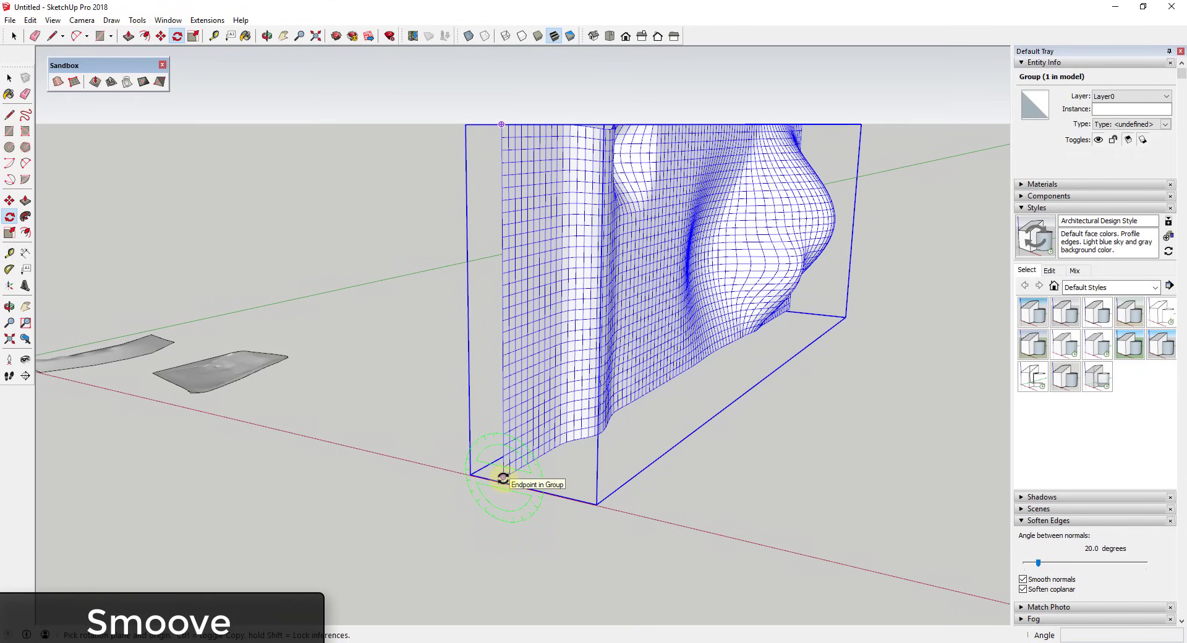
left_click(505, 388)
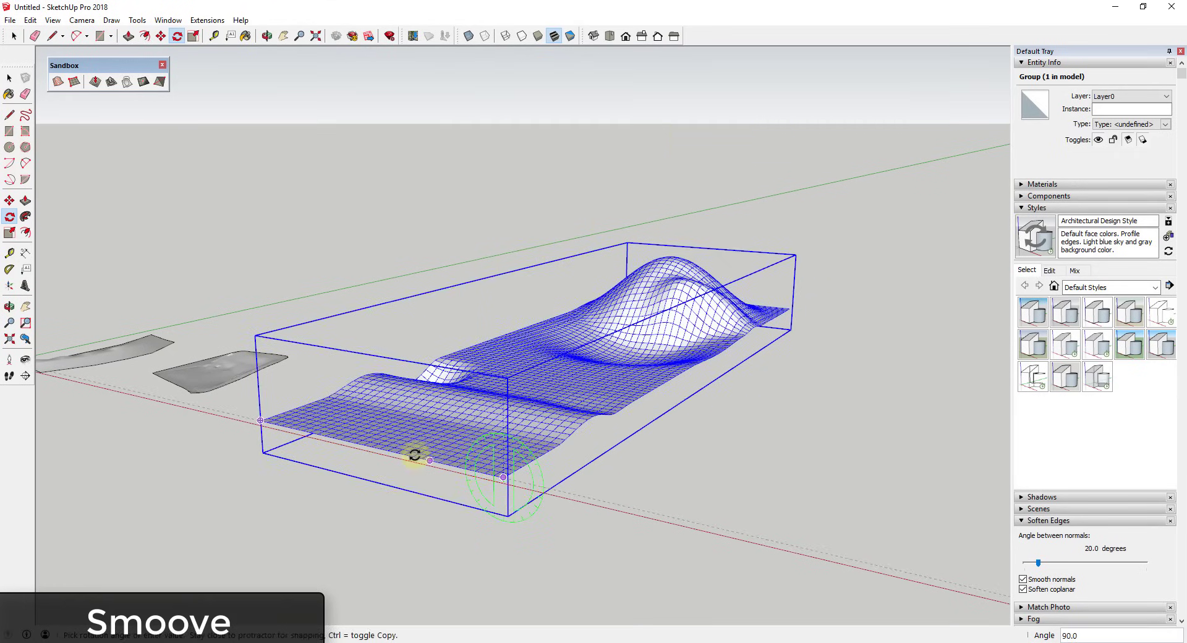
left_click(416, 456)
key("space")
double_click(480, 432)
scroll(522, 427, "up", 2)
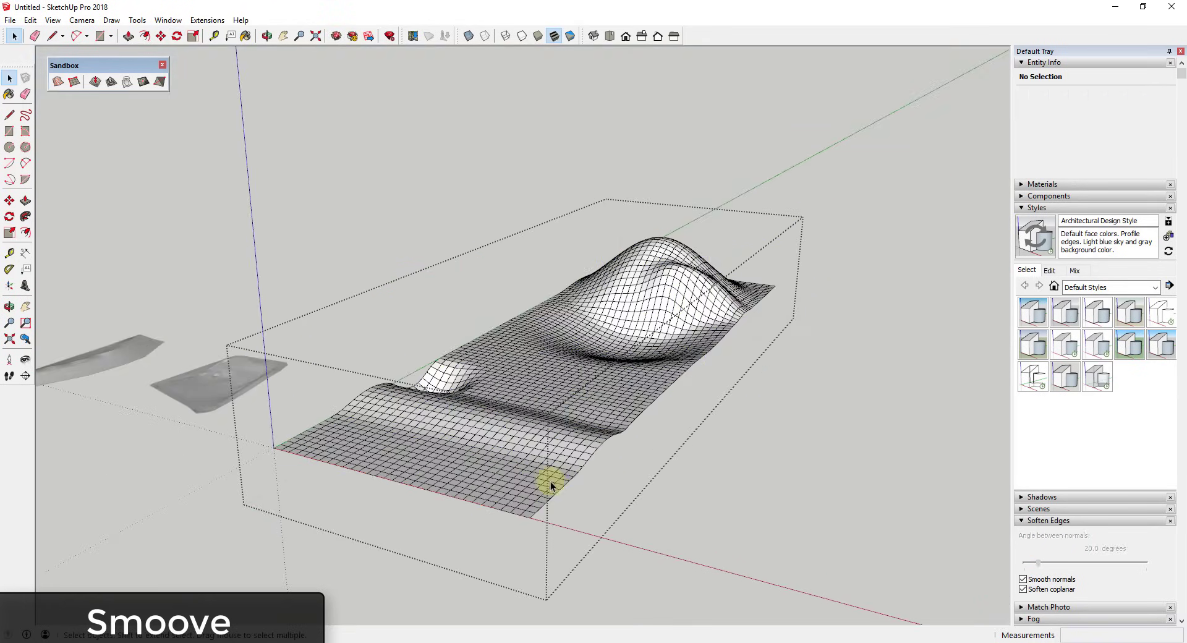
left_click(110, 82)
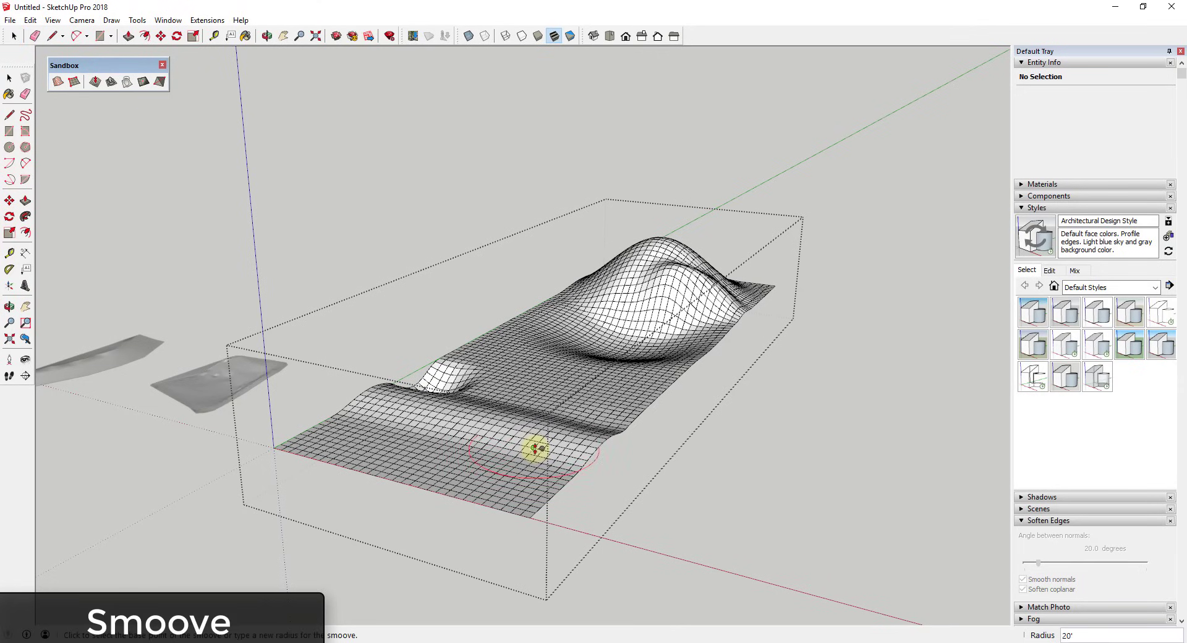
left_click(638, 447)
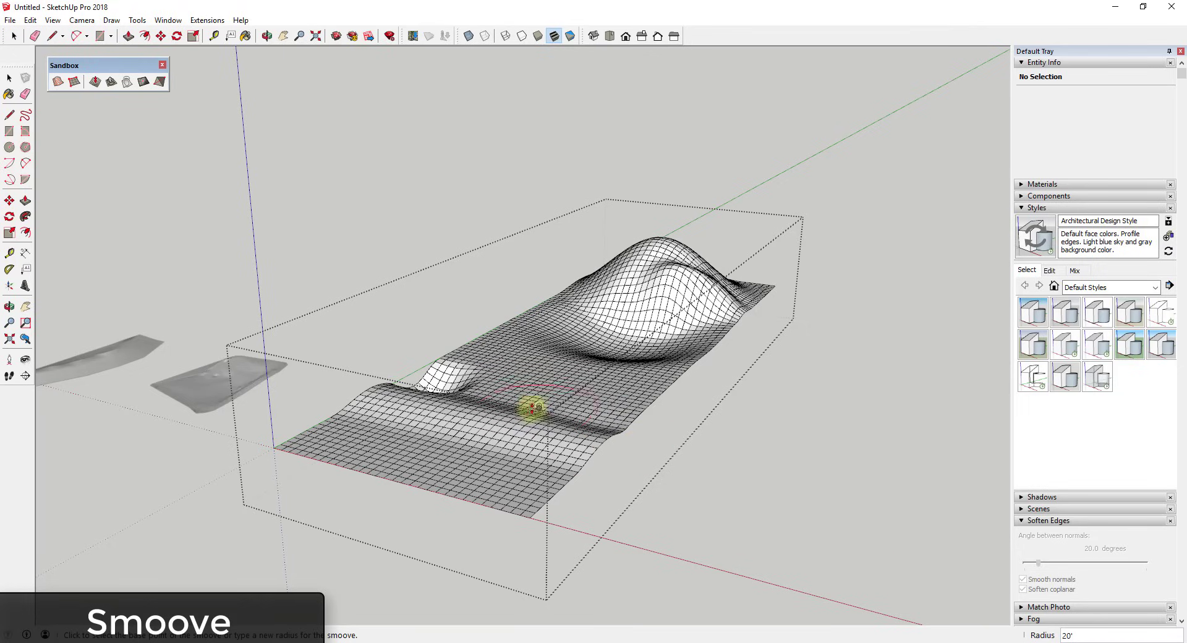
key("space")
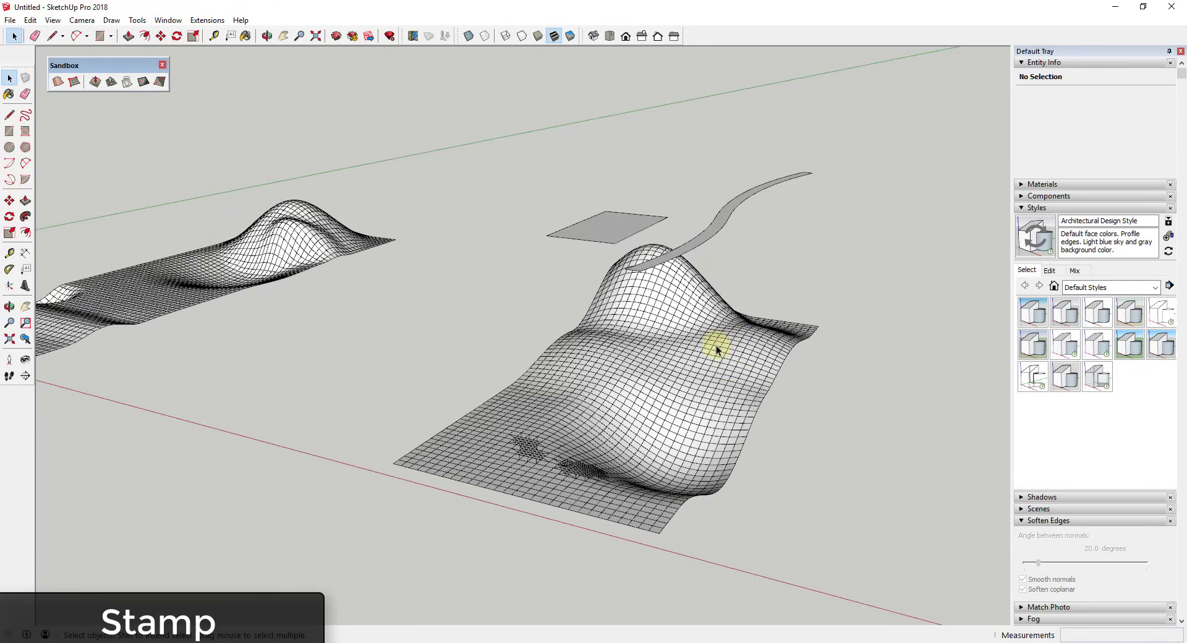
Step: Examine the second terrain mesh by selecting individual edges to check whether it is ungrouped geometry
middle_click_drag(715, 350, 689, 344)
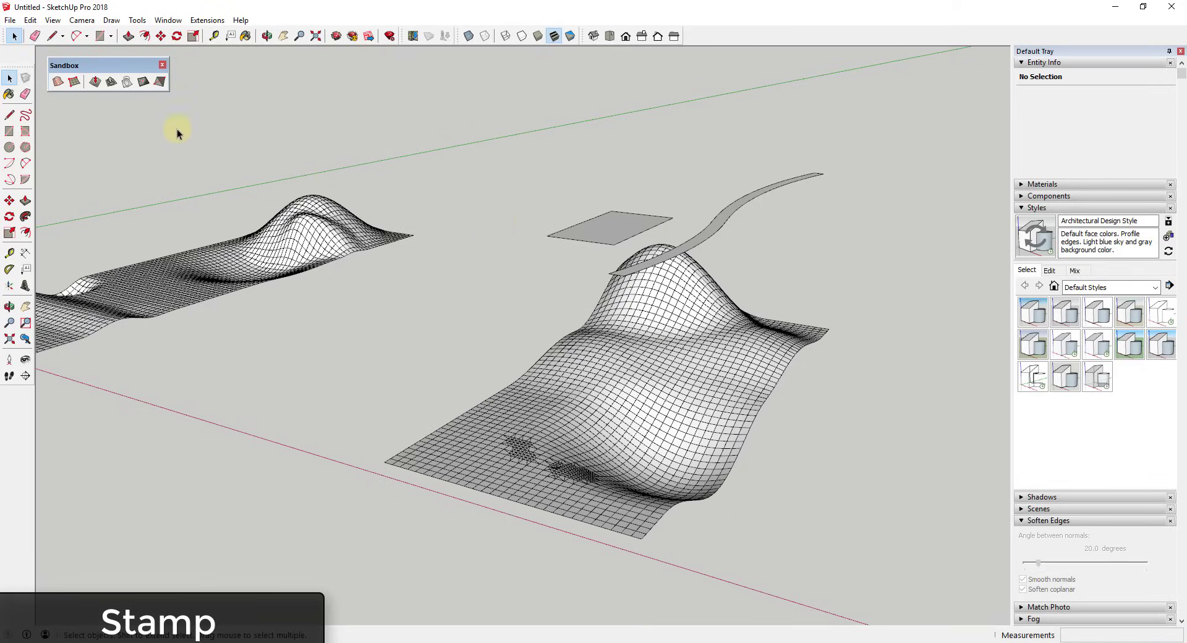
left_click(113, 82)
left_click(697, 378)
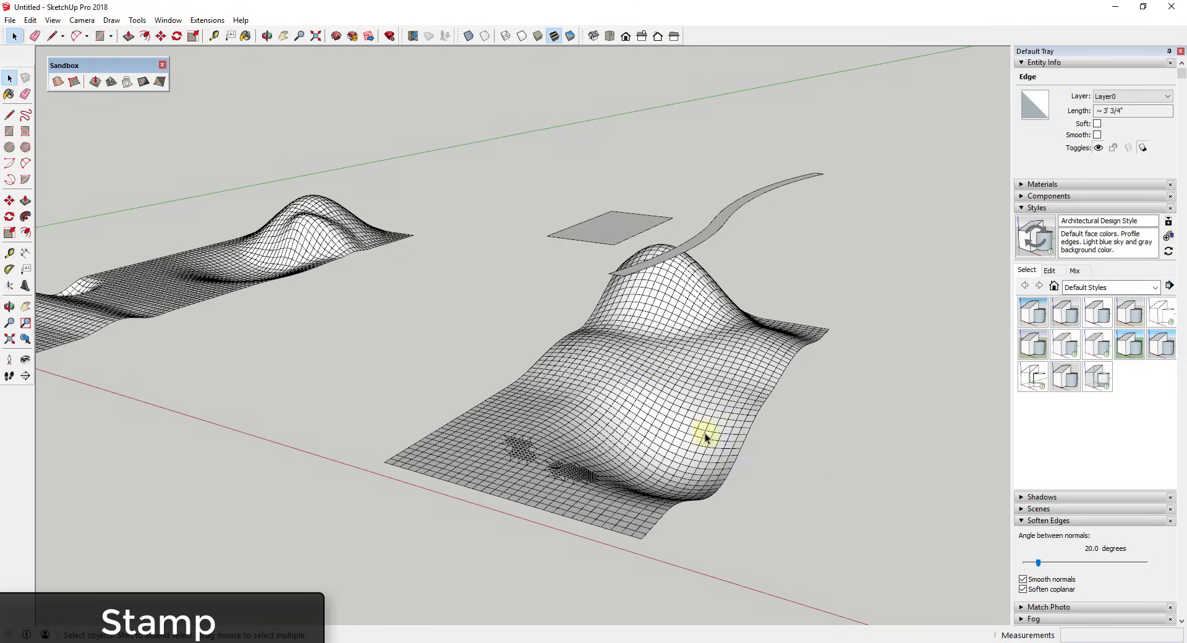
left_click(369, 200)
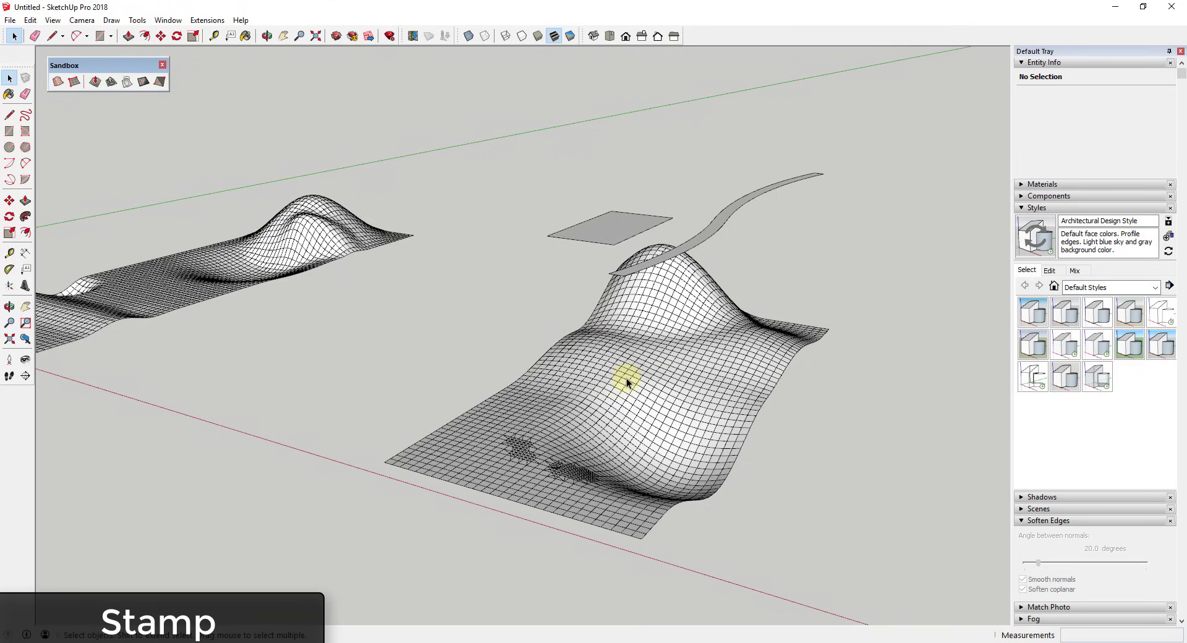
left_click(638, 399)
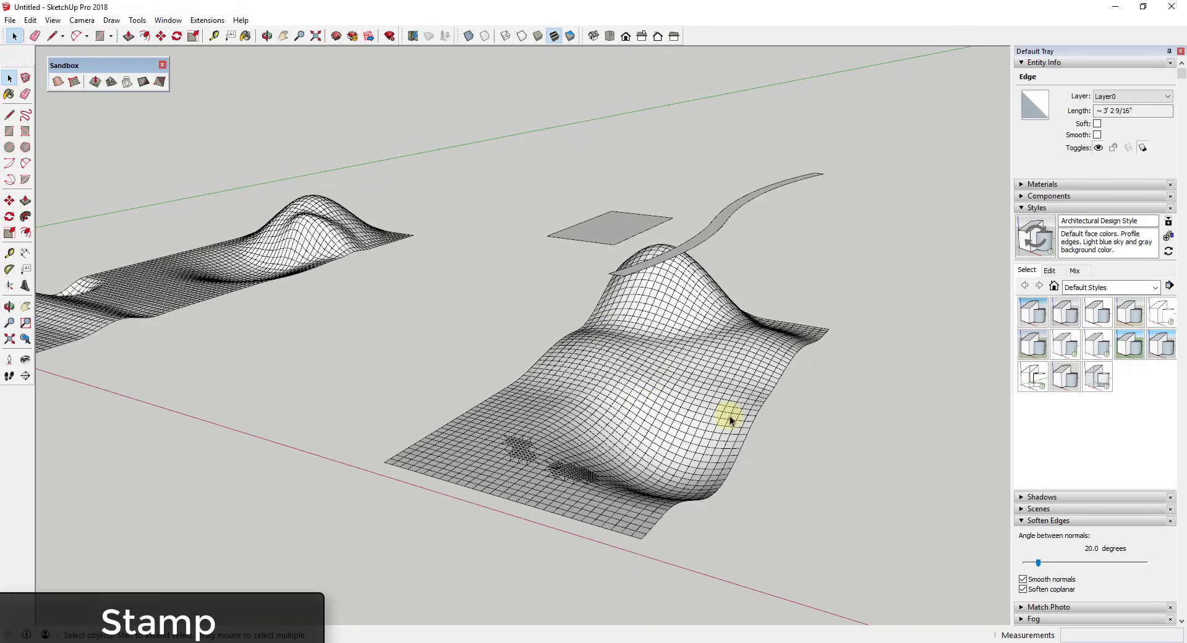
left_click(717, 394)
left_click(624, 307)
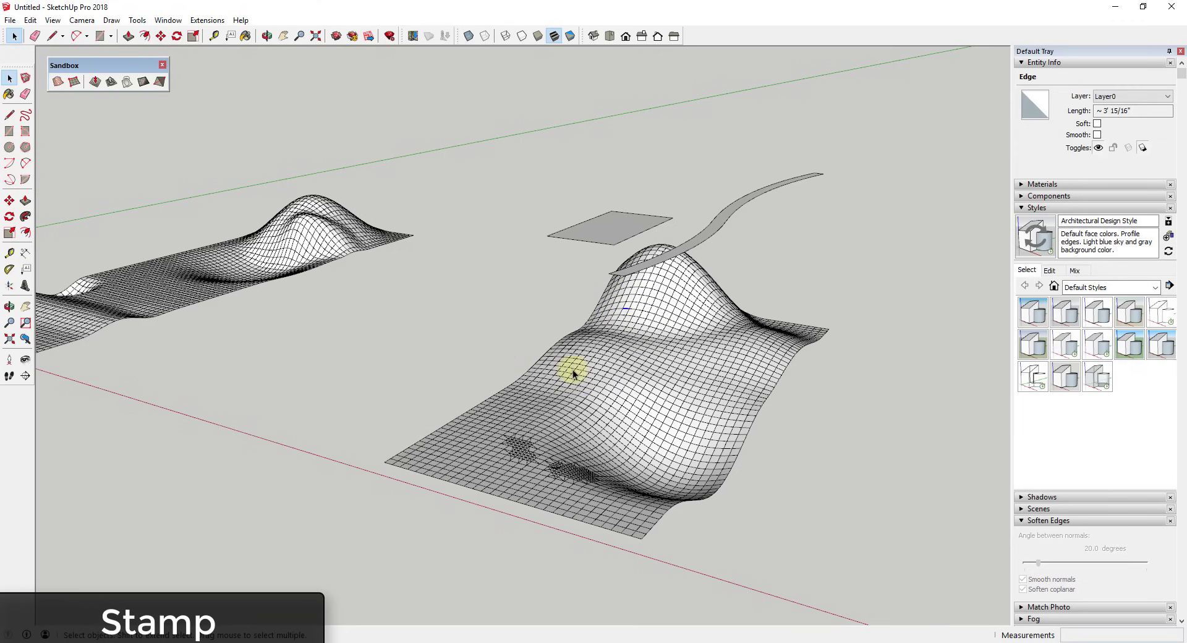
Step: Stamp the flat rectangular face above the hill into the ungrouped terrain mesh with a 5' offset
left_click(631, 232)
scroll(603, 219, "up", 2)
left_click(601, 219)
middle_click_drag(600, 219, 652, 220)
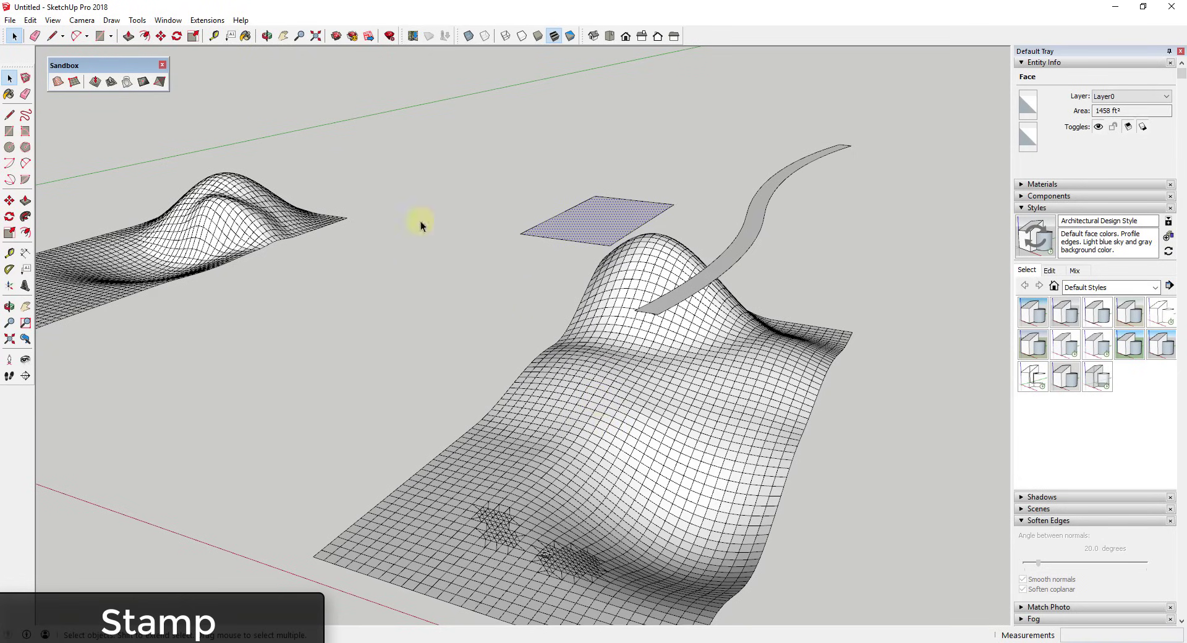
left_click(434, 267)
left_click(596, 231)
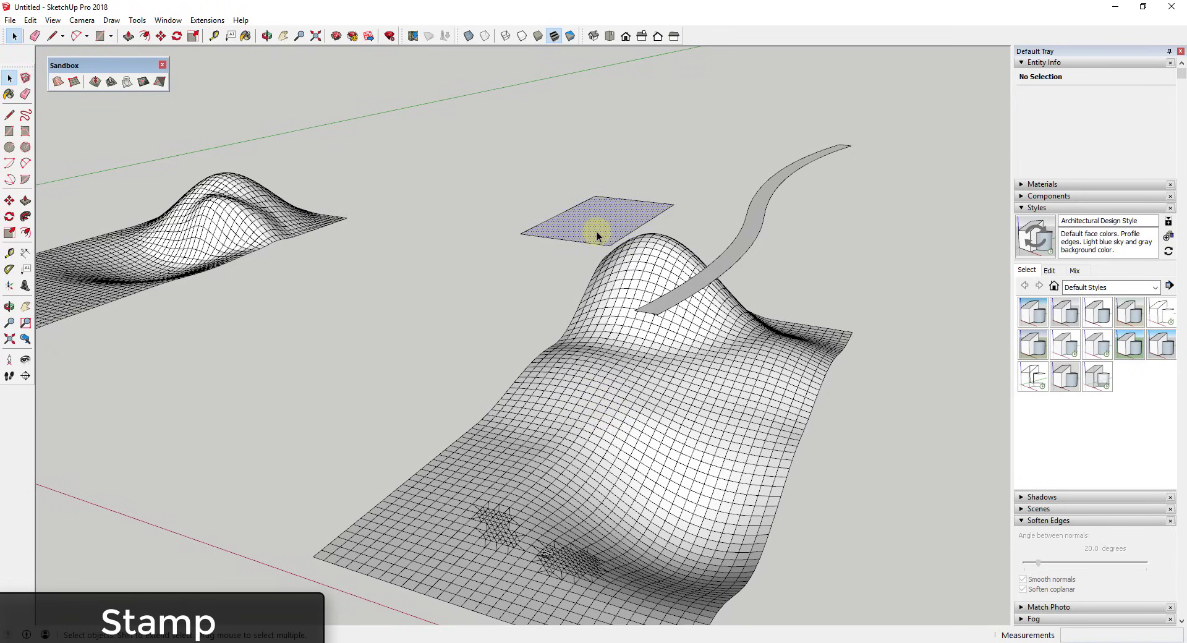
left_click(112, 82)
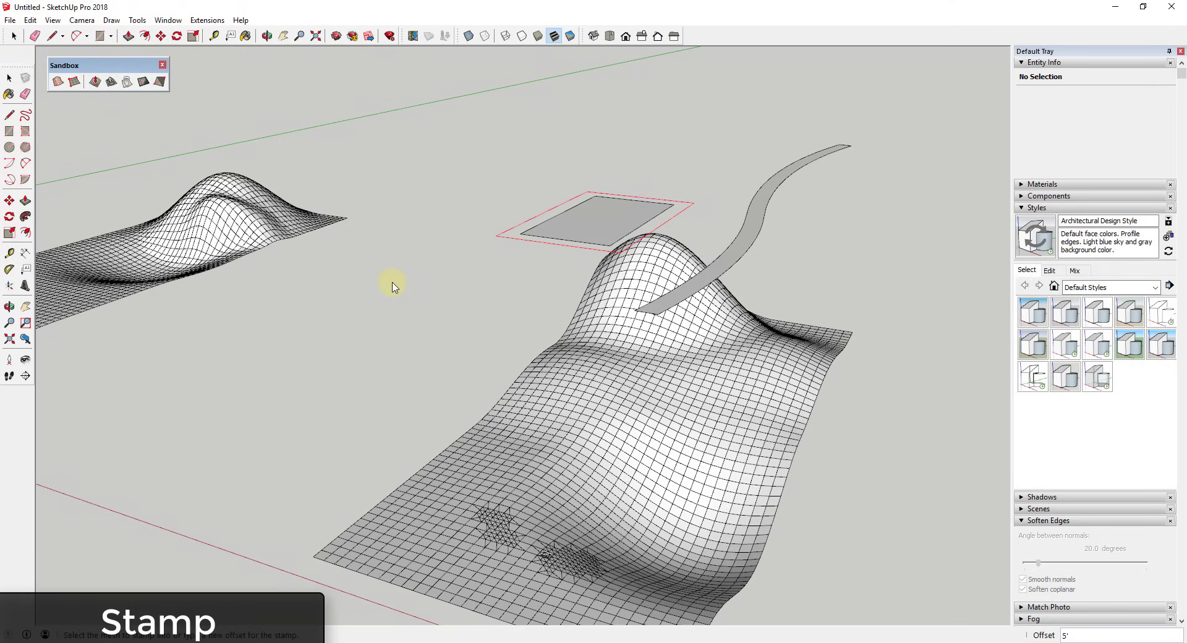
left_click(685, 414)
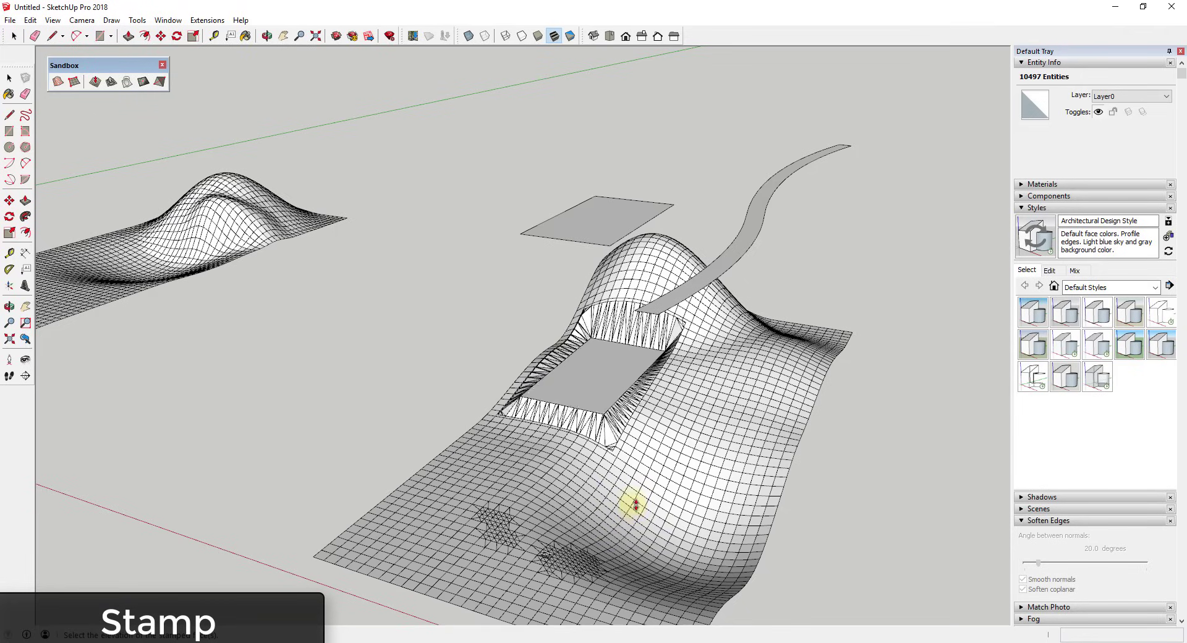
left_click(636, 507)
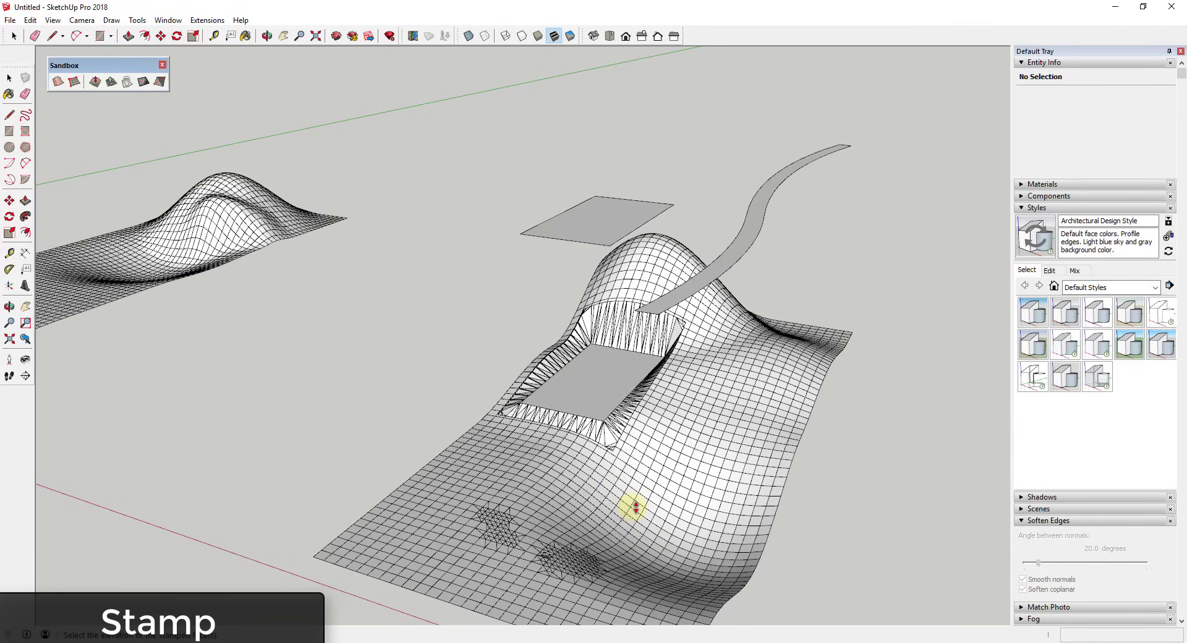
Step: Examine the stamped flat pad and the triangulated slopes around its edges from several angles
scroll(581, 388, "up", 8)
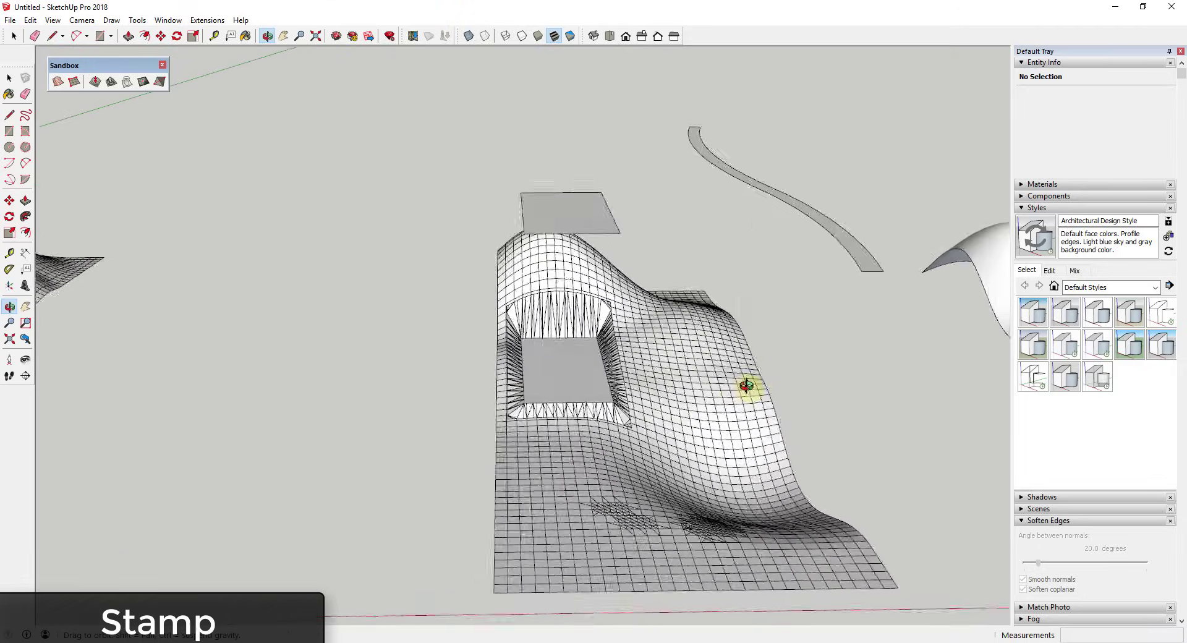
scroll(519, 350, "up", 2)
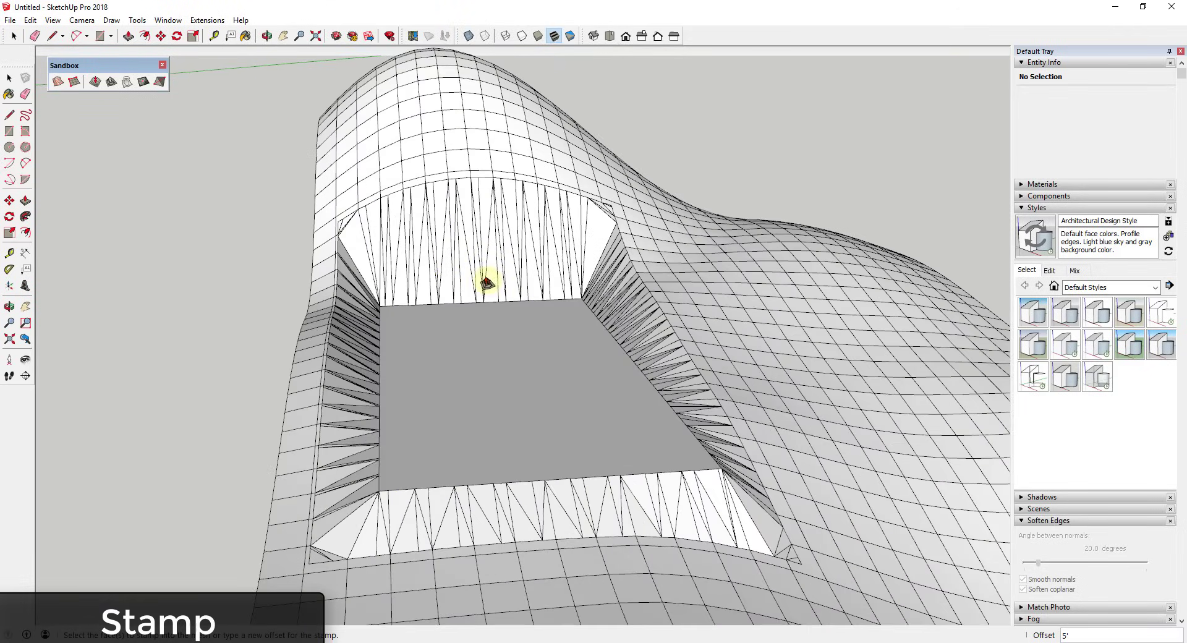
middle_click_drag(484, 278, 558, 288)
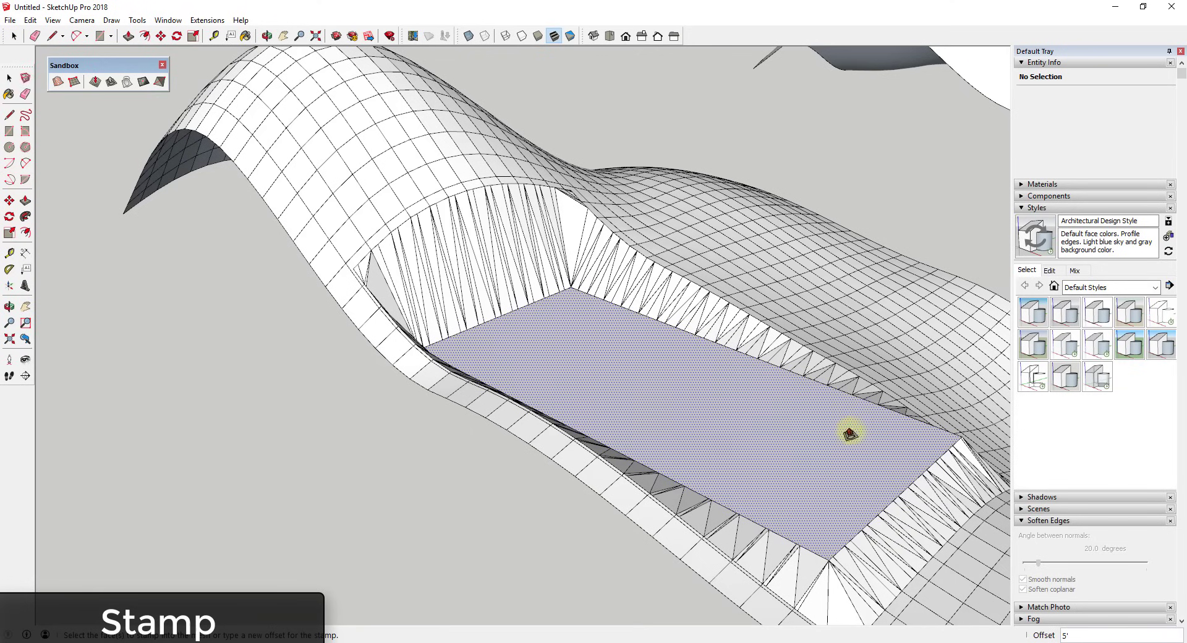
middle_click_drag(887, 444, 626, 415)
scroll(626, 415, "down", 4)
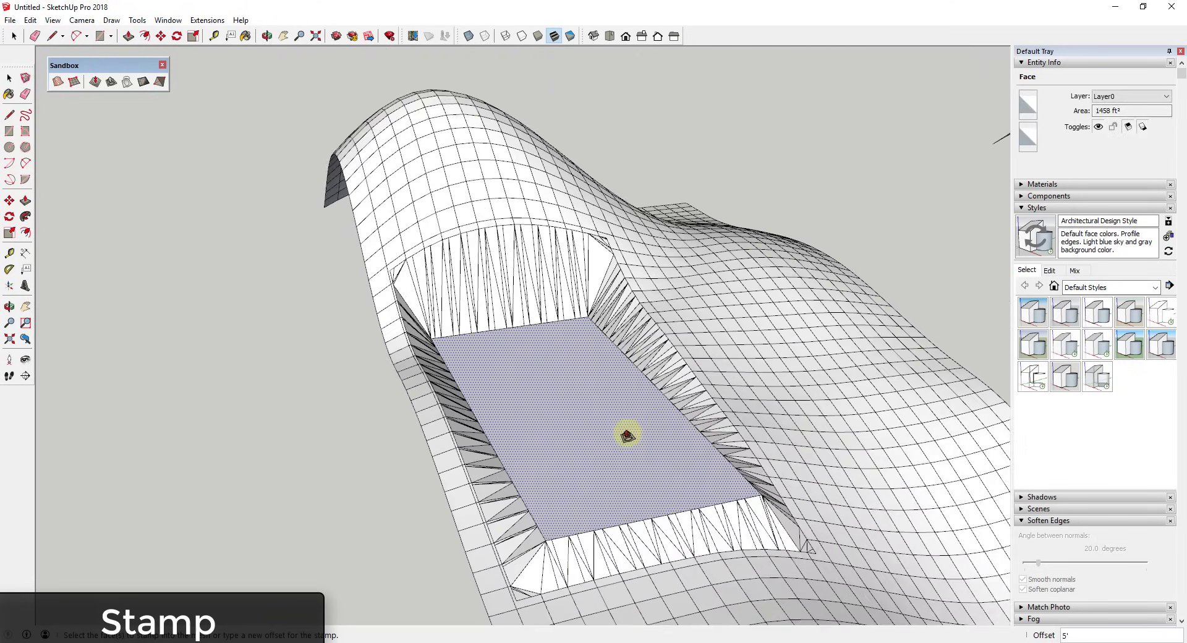
middle_click_drag(535, 347, 440, 369)
middle_click_drag(525, 368, 471, 414)
scroll(464, 272, "up", 4)
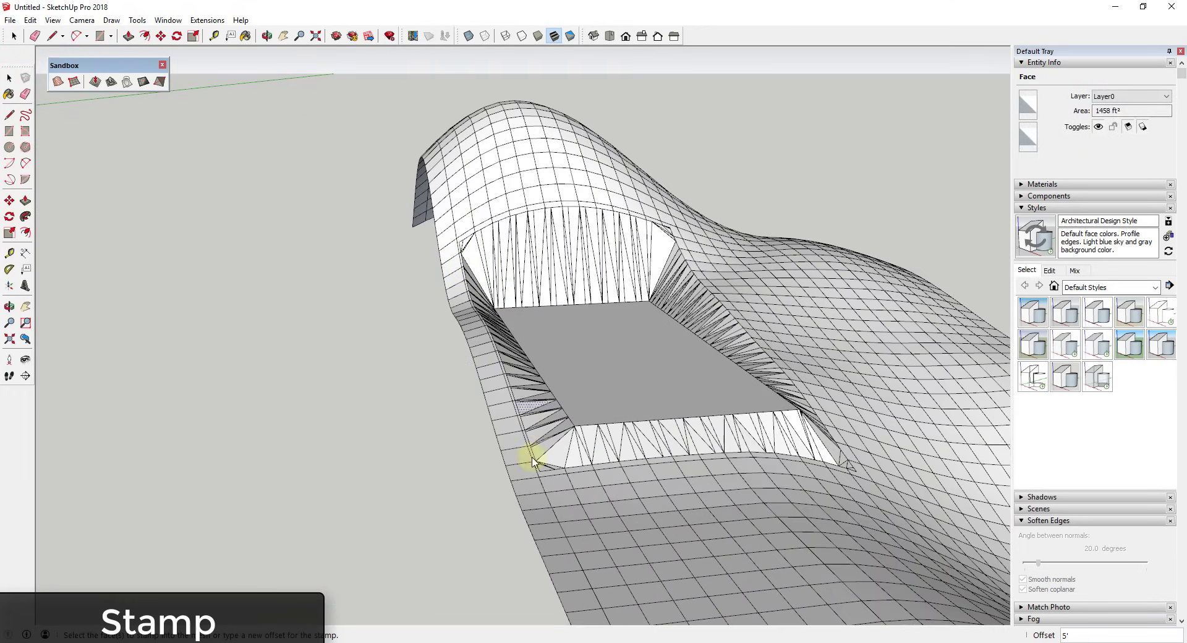
Step: Undo the rectangular stamp on the terrain mesh
left_click(567, 306)
middle_click_drag(567, 306, 595, 353)
scroll(443, 339, "down", 5)
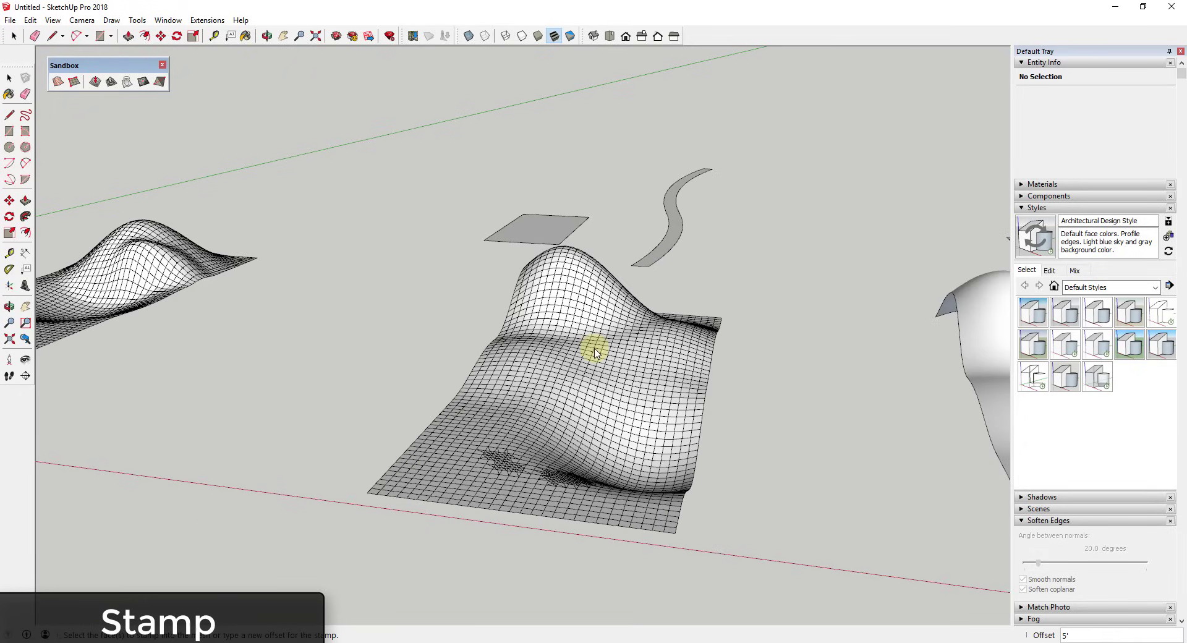
Step: Try to stamp the flat rectangular face into the middle terrain mesh while changing the stamp offset to 1', and undo the stamp
key("space")
left_click(542, 219)
middle_click_drag(643, 243, 528, 261)
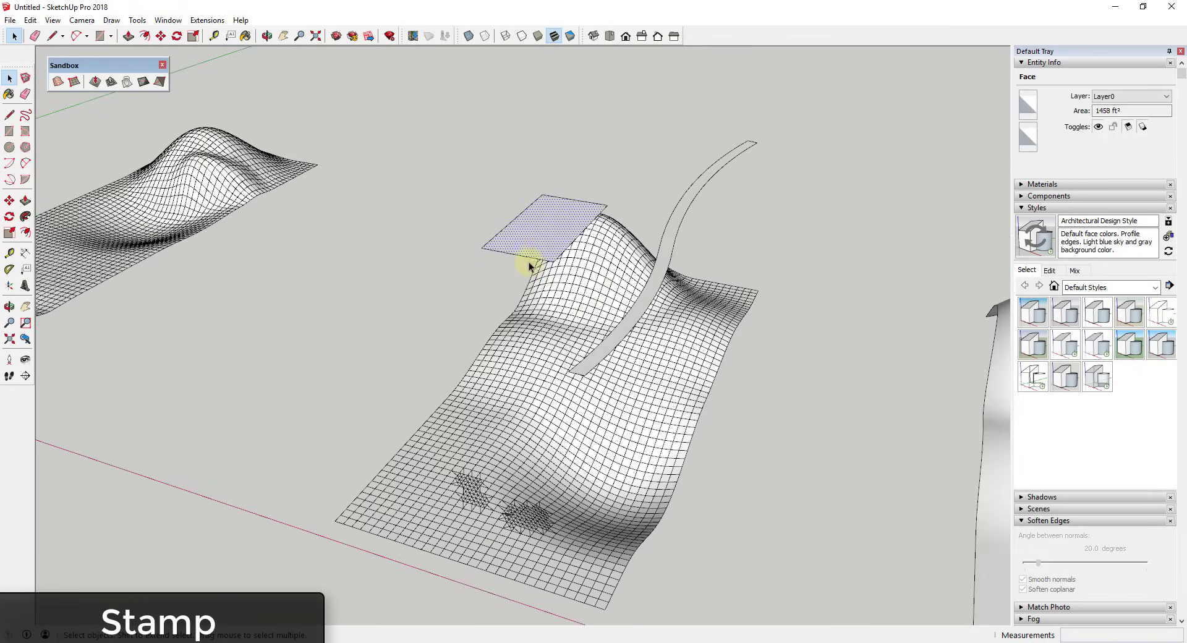
left_click(111, 81)
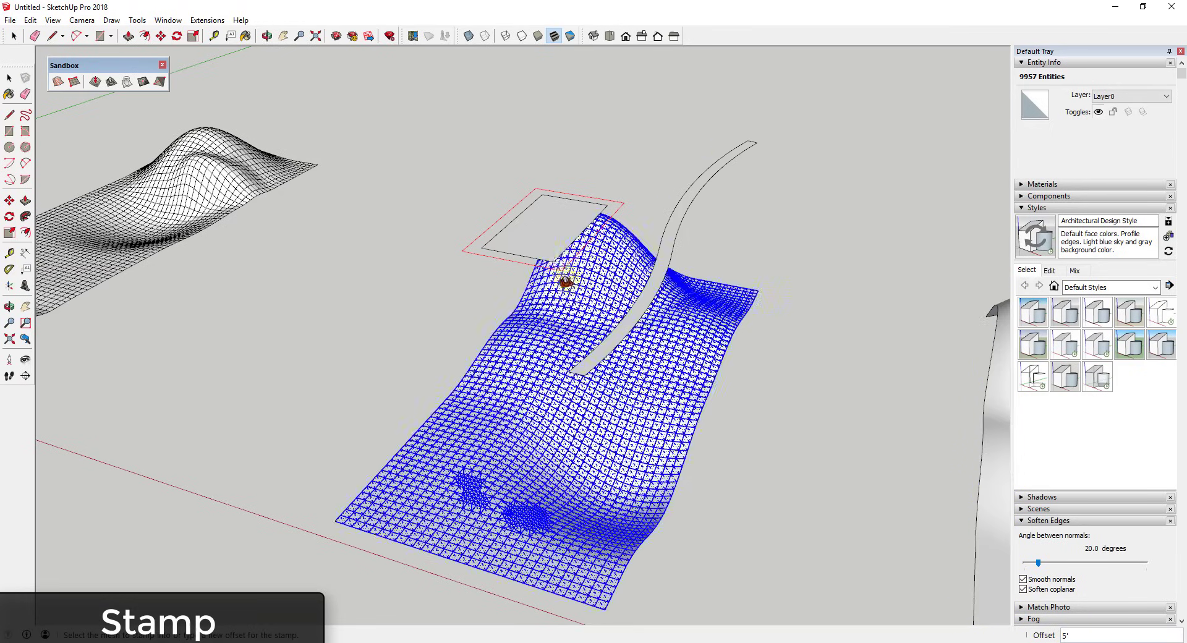
left_click(564, 259)
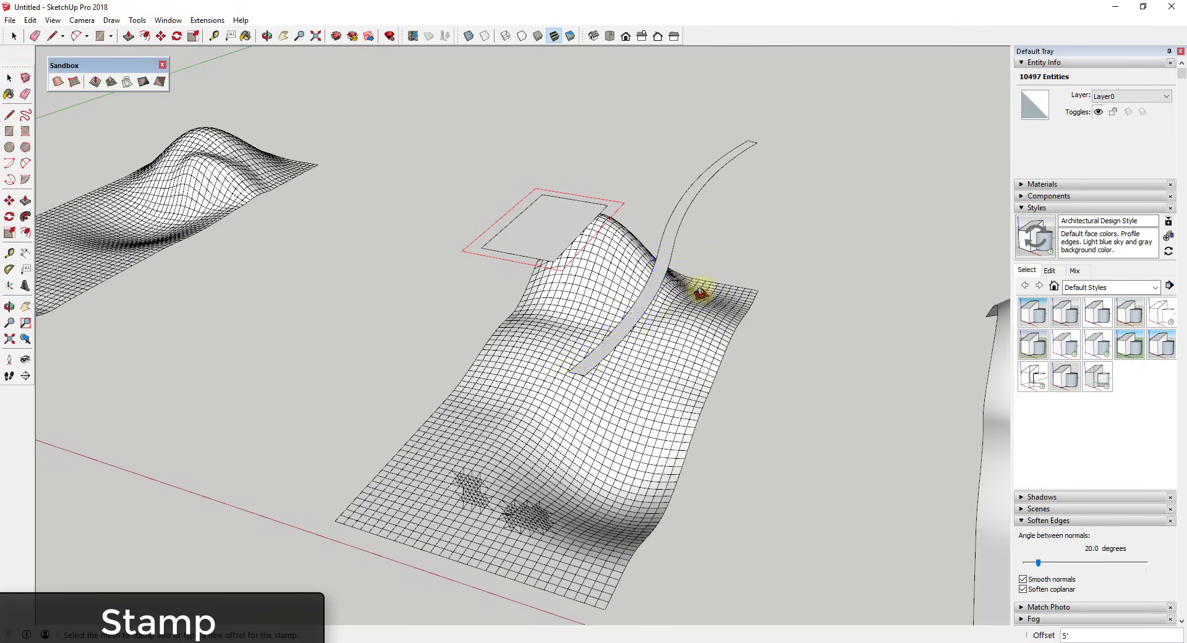
type("1")
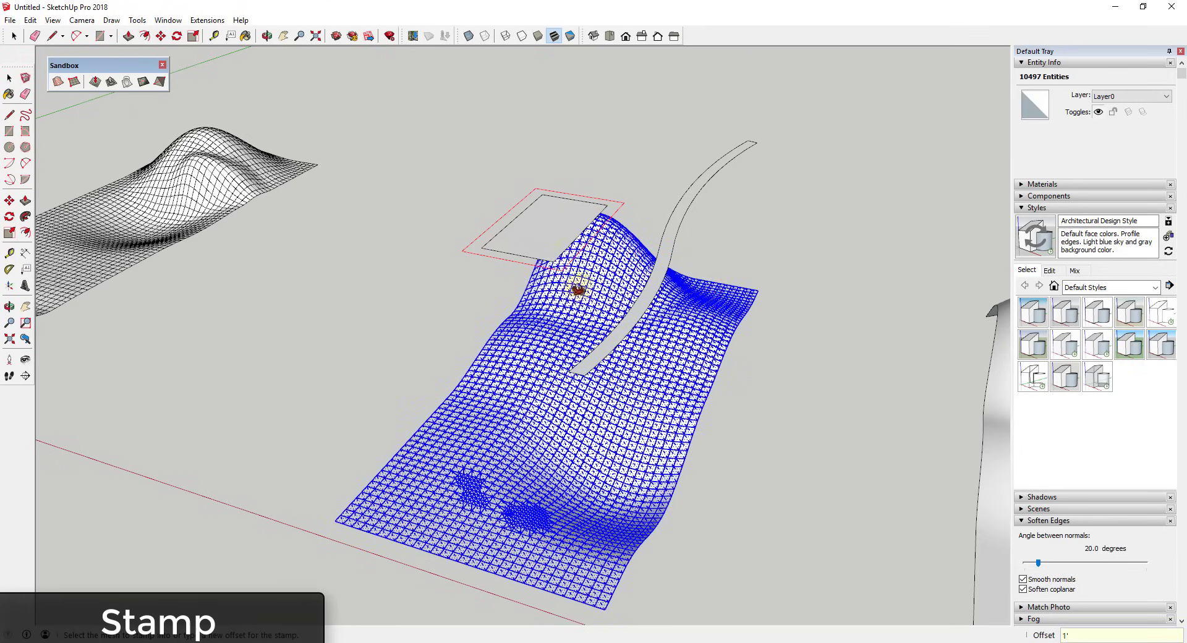
left_click(565, 360)
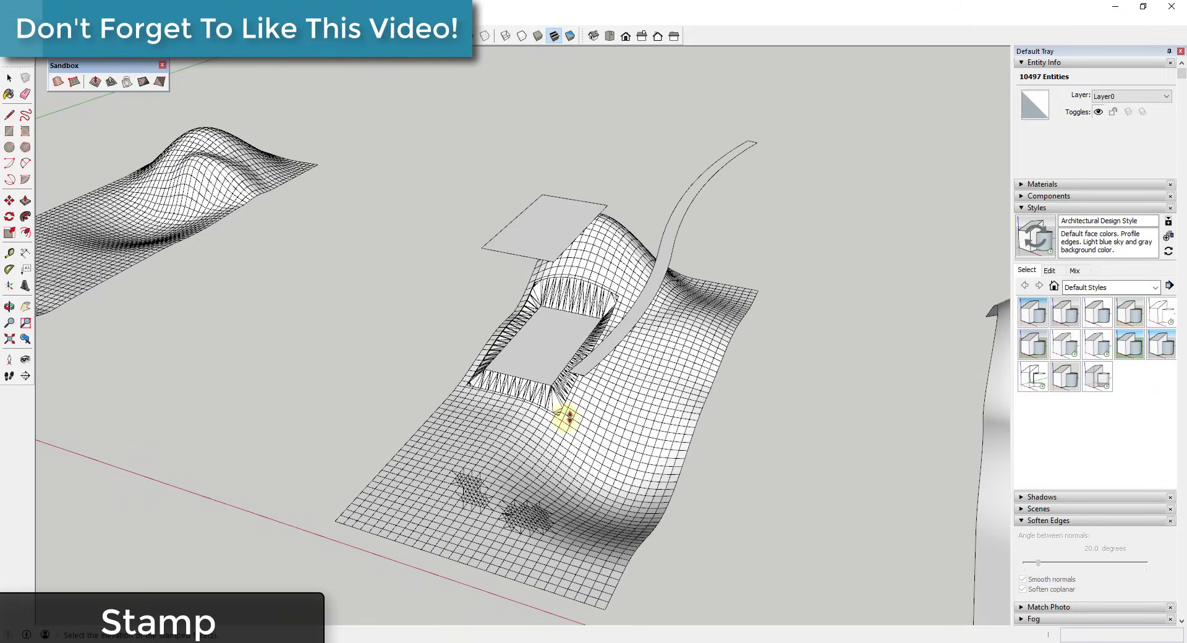
left_click(566, 401)
key("ctrl+z")
Step: Stamp the flat rectangular face above the hill into the middle terrain mesh with a 1' offset and inspect its narrow sloped edges
left_click(527, 244)
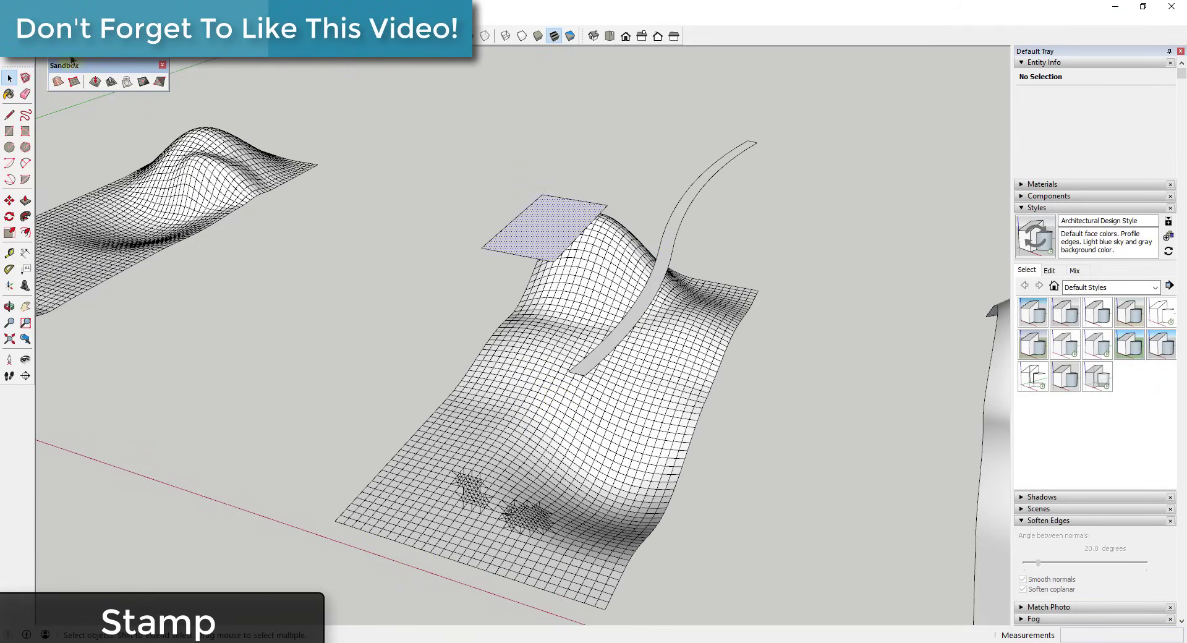
left_click(111, 81)
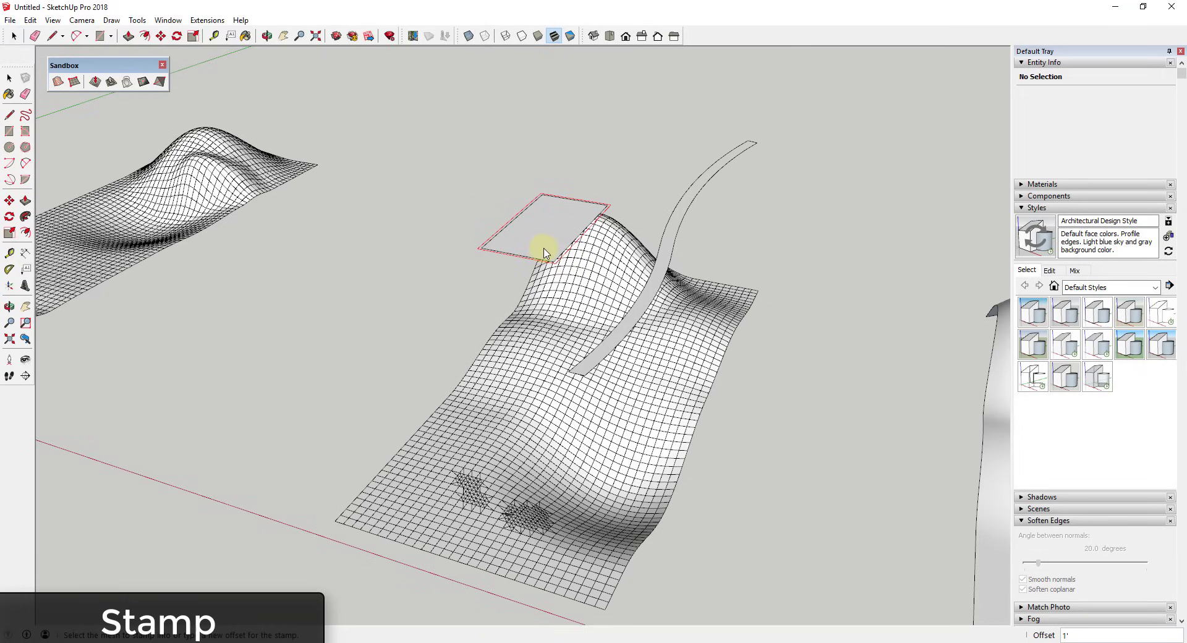
left_click(559, 376)
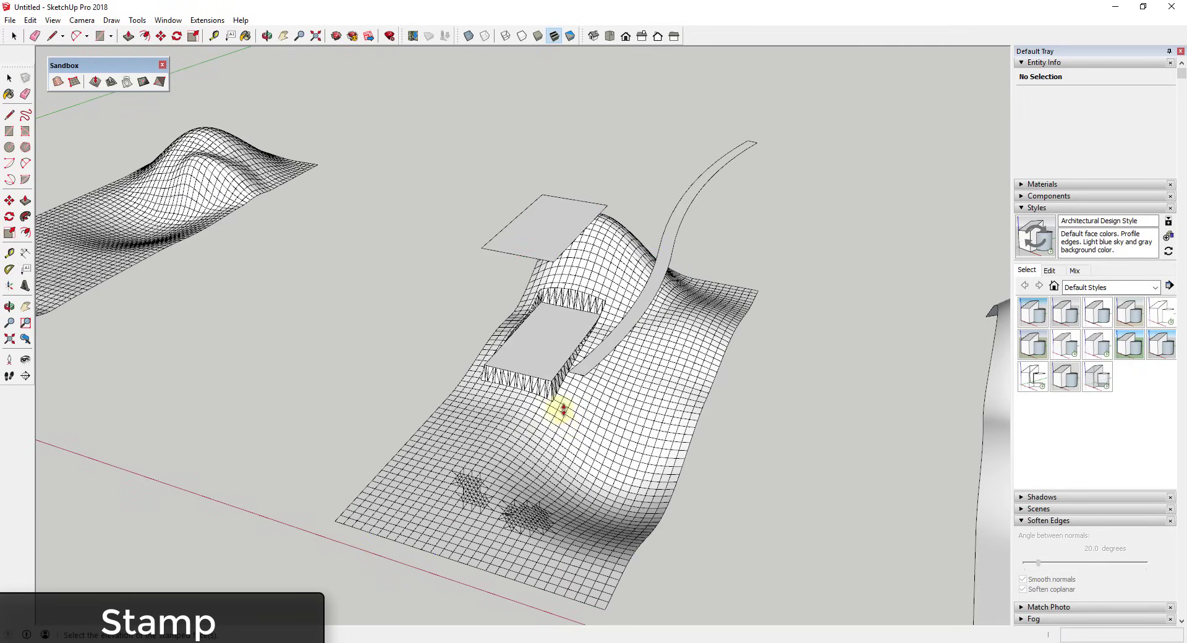
left_click(572, 442)
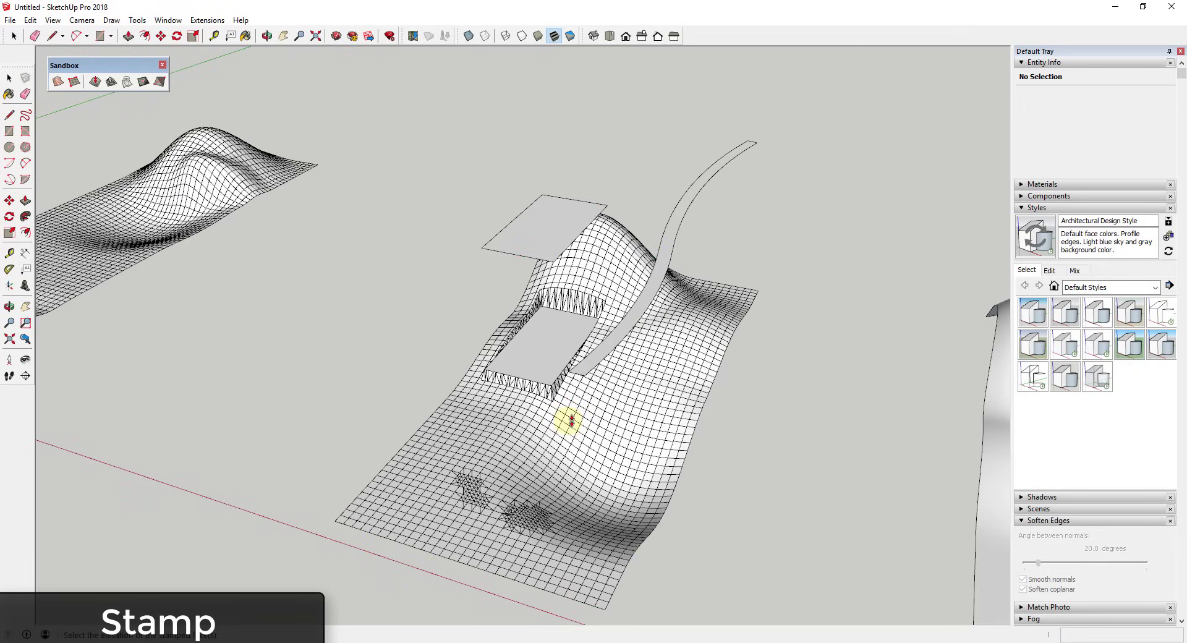
key("space")
scroll(557, 427, "up", 3)
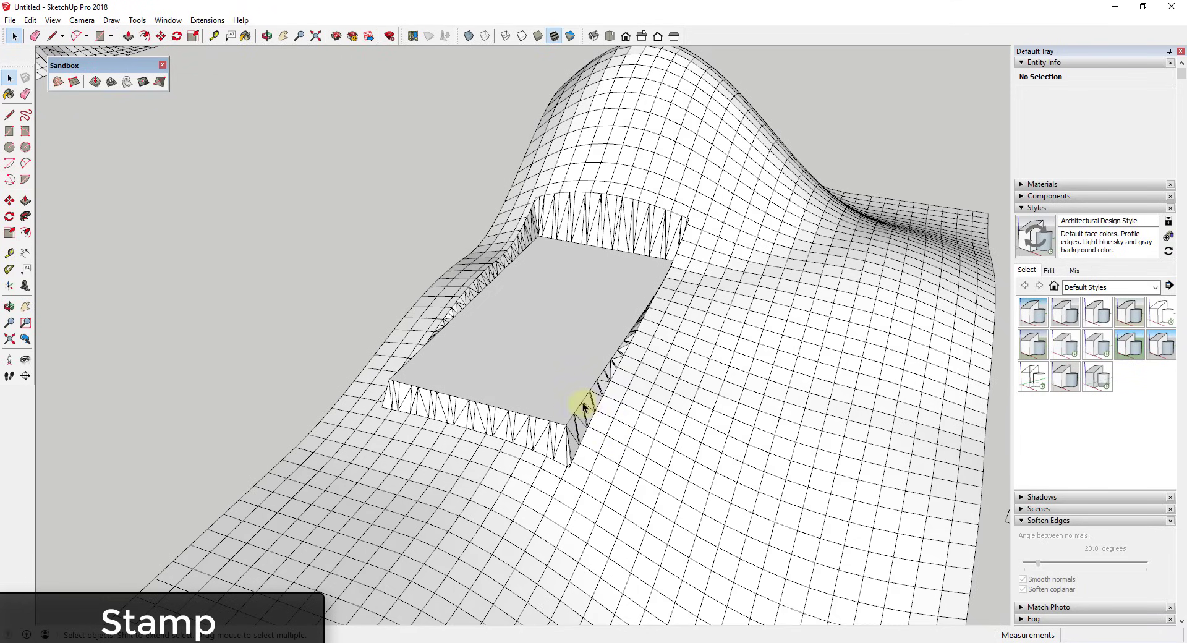
middle_click_drag(583, 404, 479, 383)
scroll(569, 340, "down", 5)
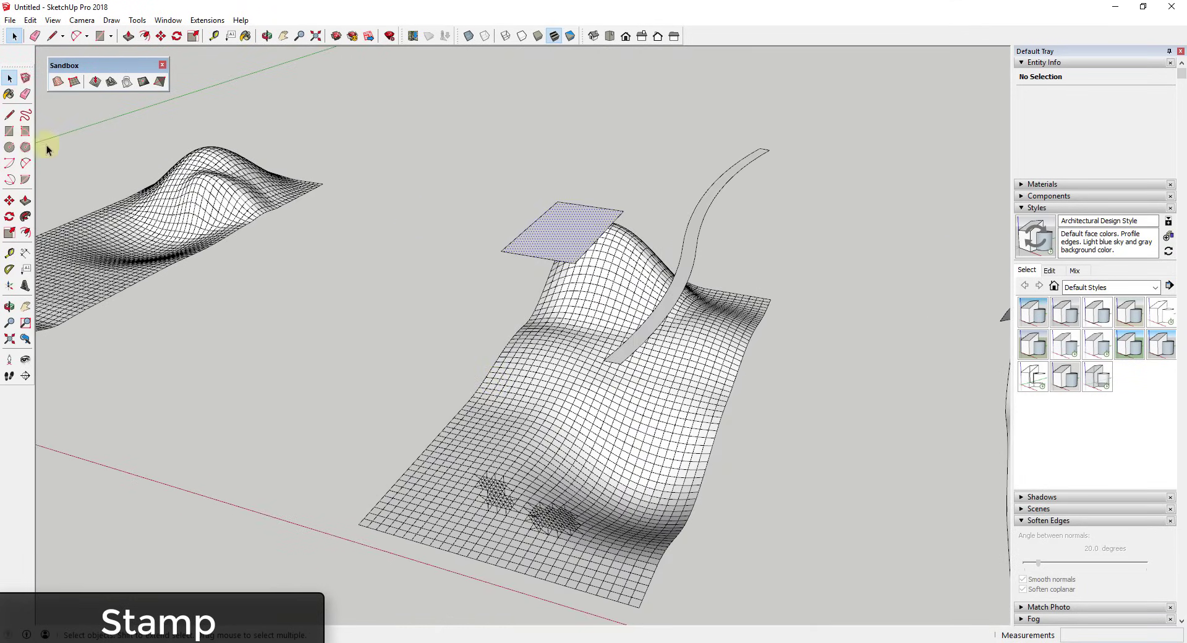
Step: Stamp the flat rectangular face into the middle terrain mesh with a 10' offset to form wide sloping sides around the pad
left_click(113, 82)
left_click(111, 82)
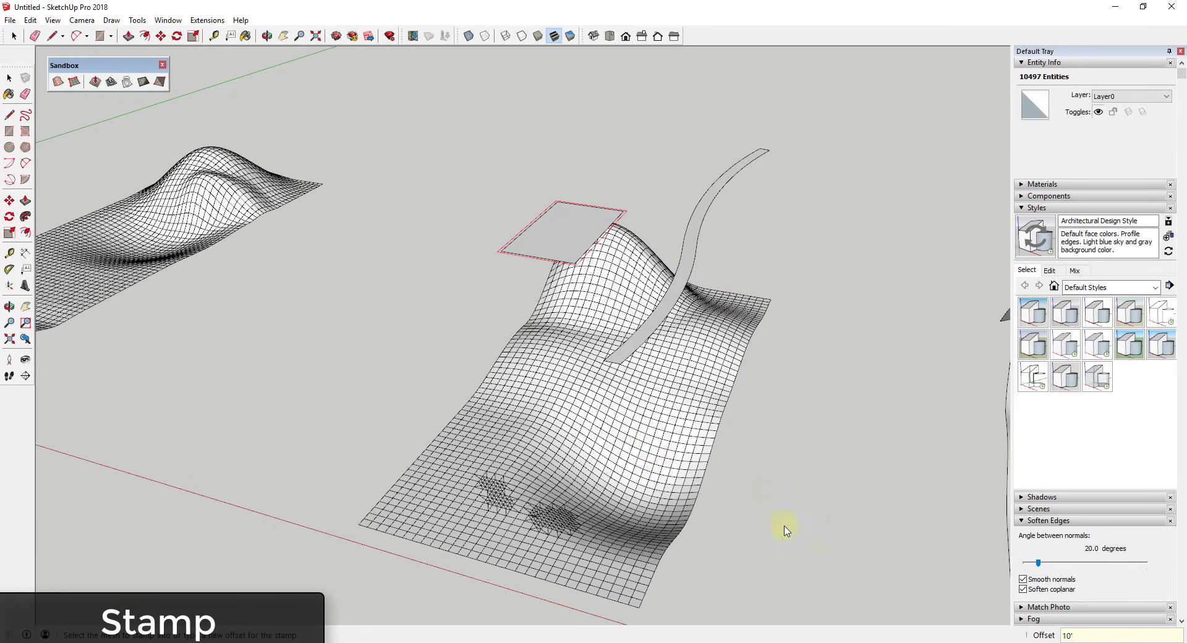
left_click(567, 365)
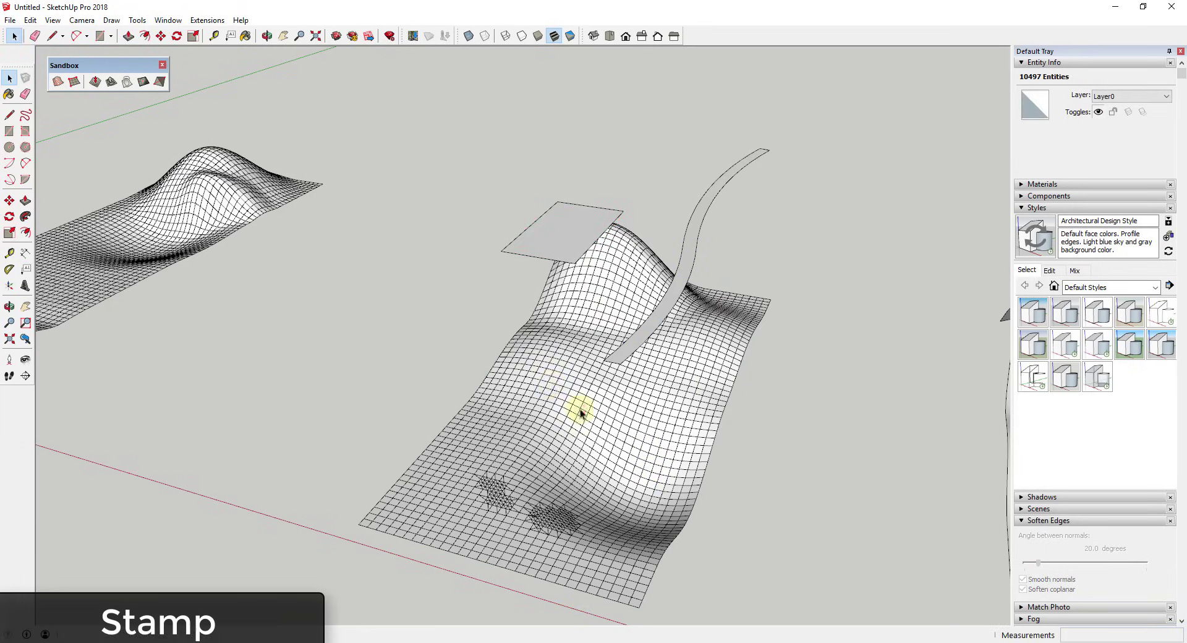
left_click(575, 413)
key("space")
left_click(543, 249)
left_click(112, 82)
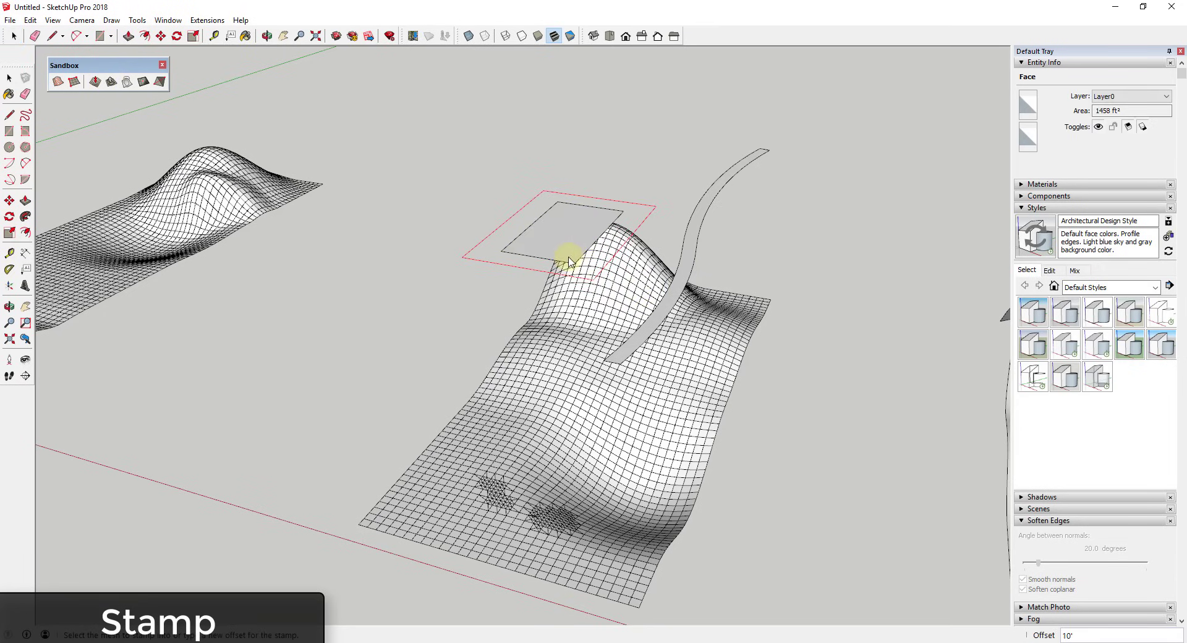
left_click(564, 301)
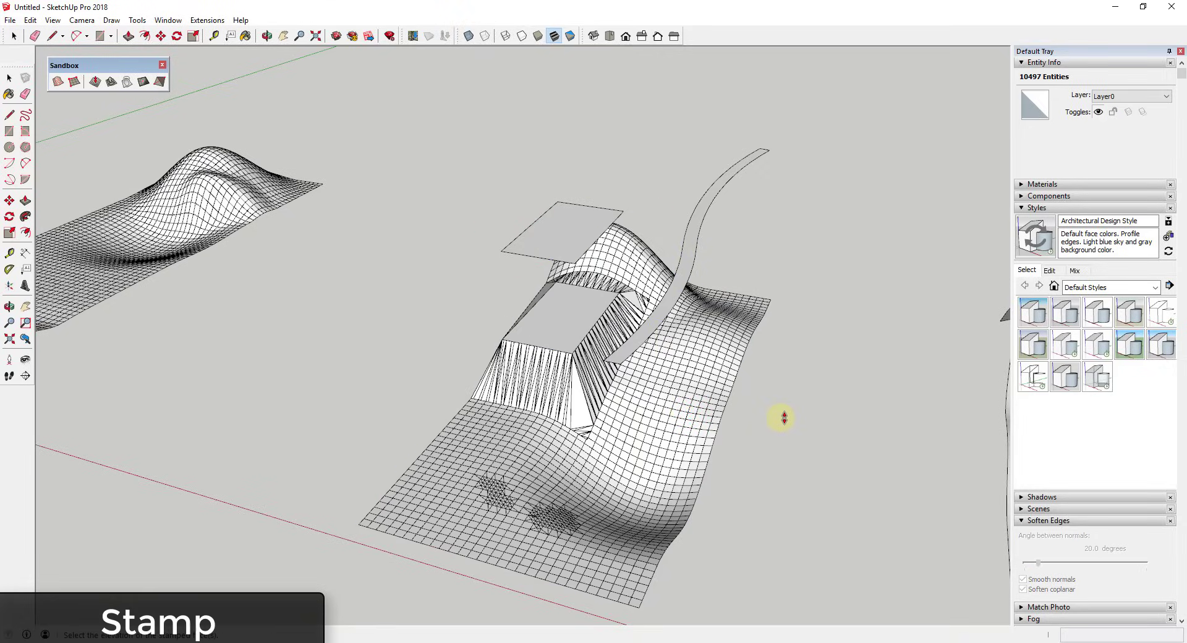
left_click(778, 464)
middle_click_drag(777, 462, 592, 217)
Step: Stamp the curved strip face into the middle terrain mesh with a 3' offset, setting its height as a raised path above the ground
left_click(696, 215)
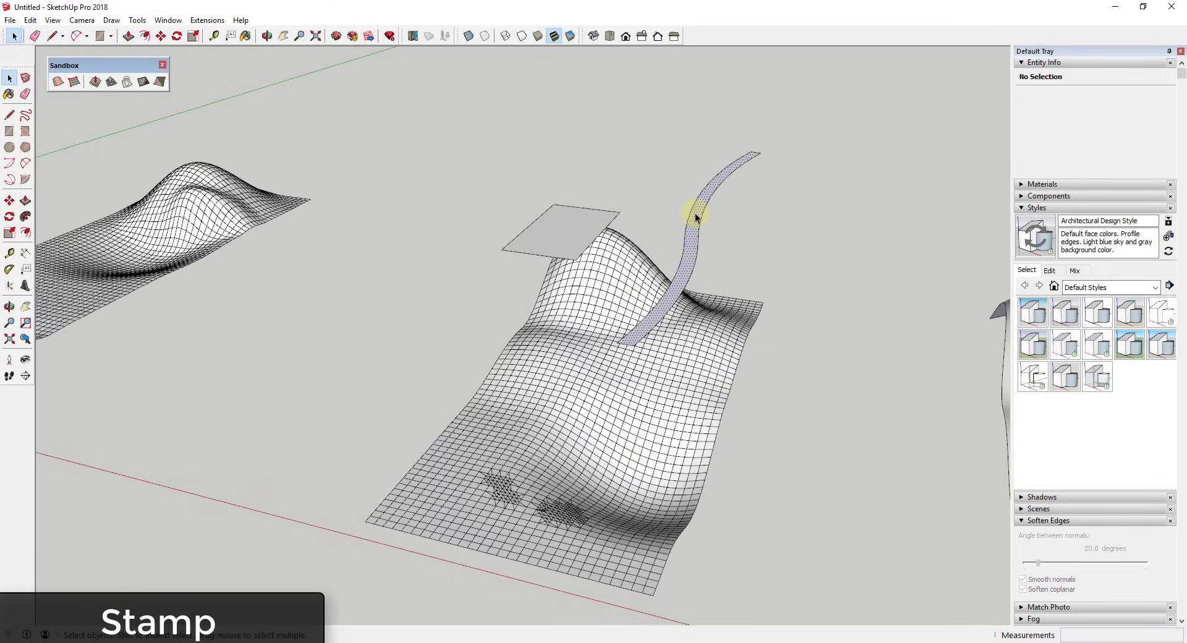
left_click(110, 83)
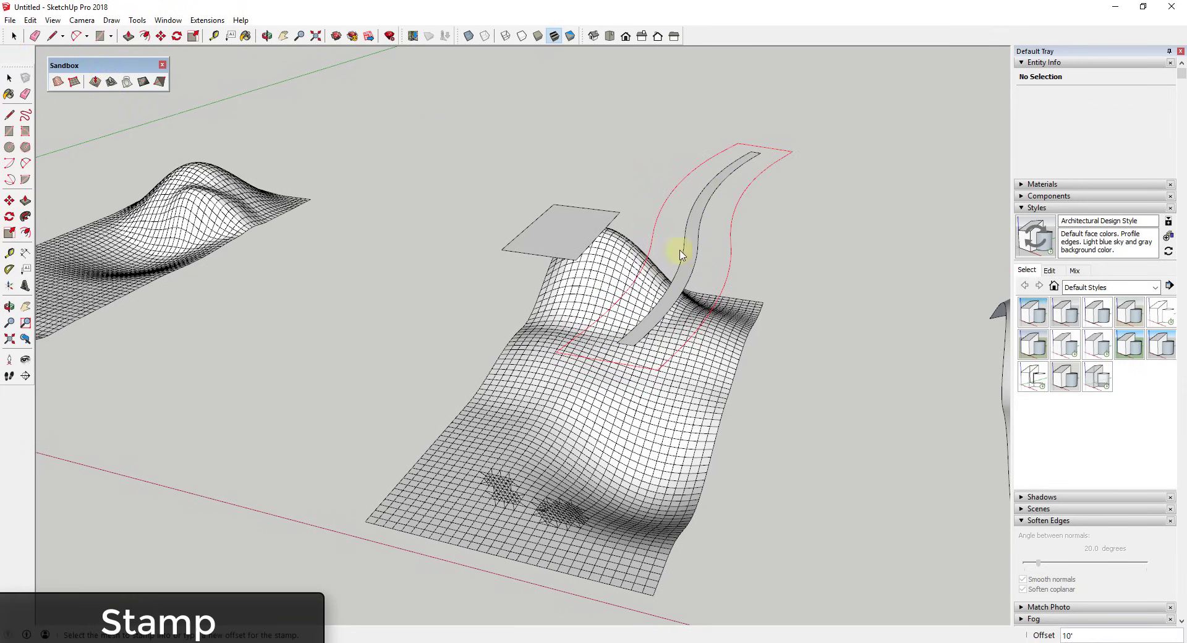
left_click(740, 303)
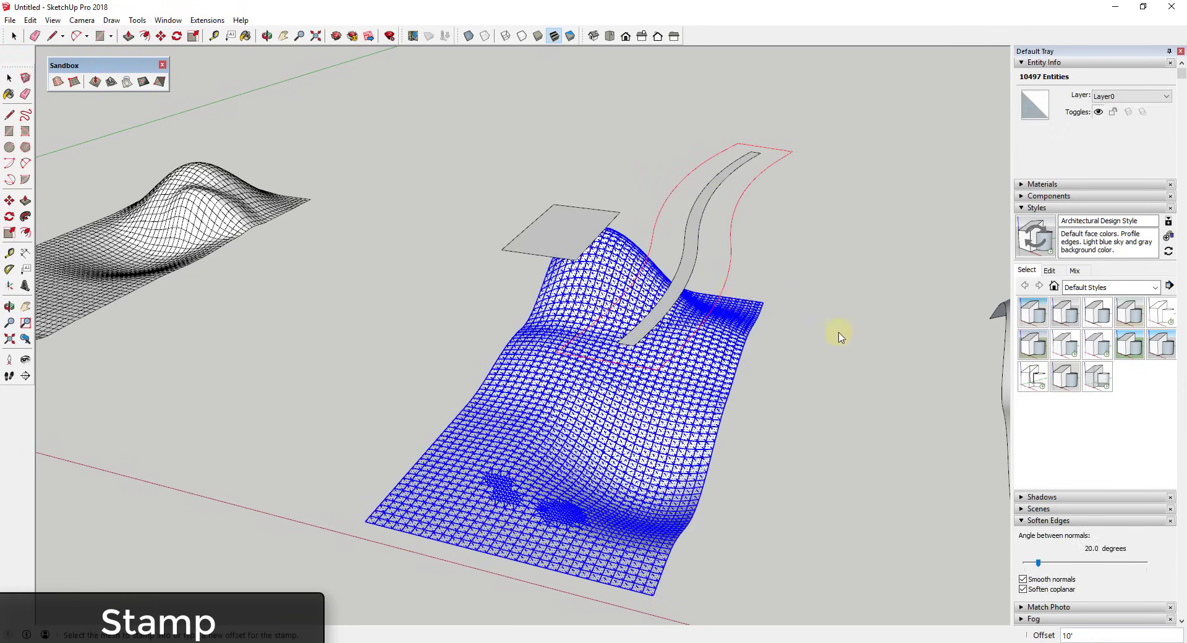
left_click(845, 337)
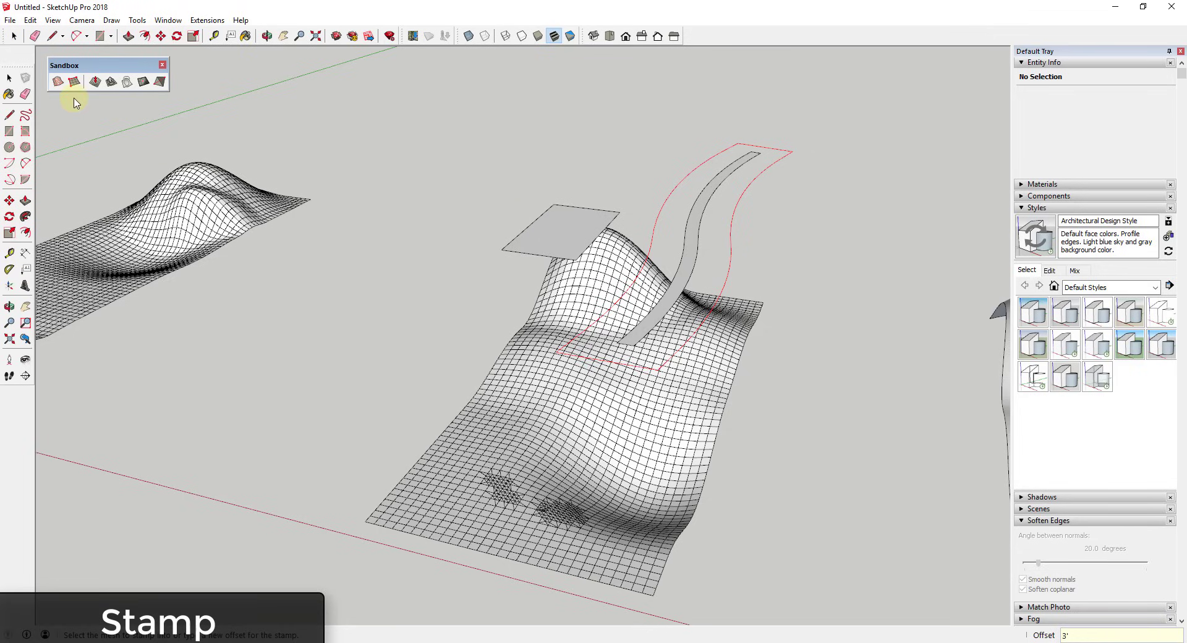
left_click(110, 82)
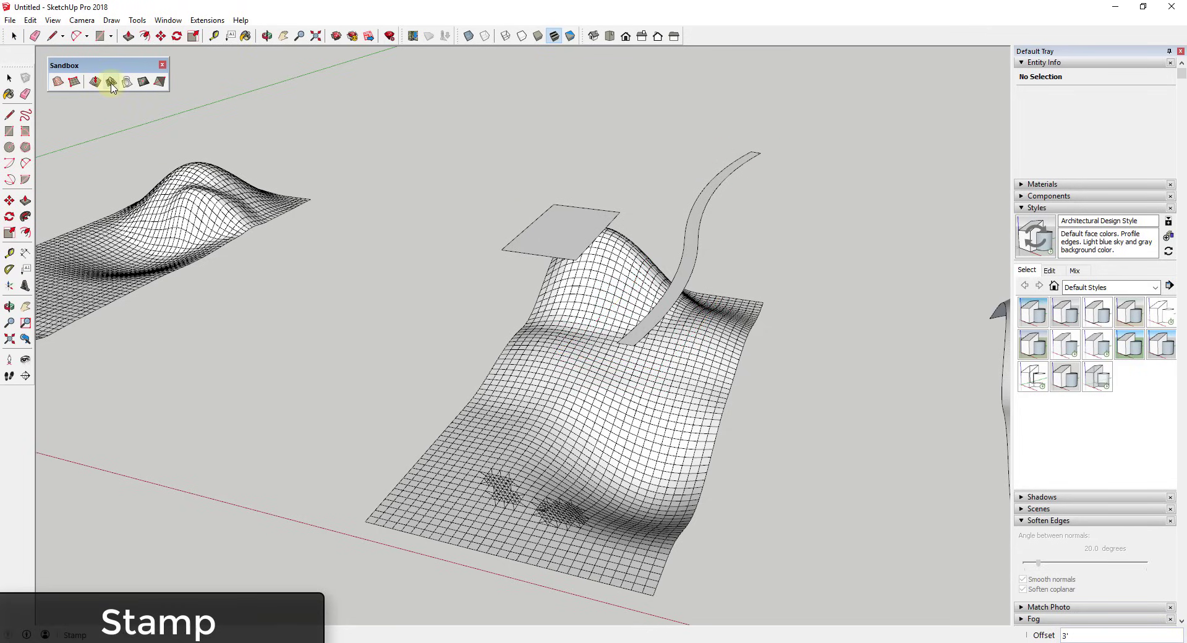
left_click(693, 259)
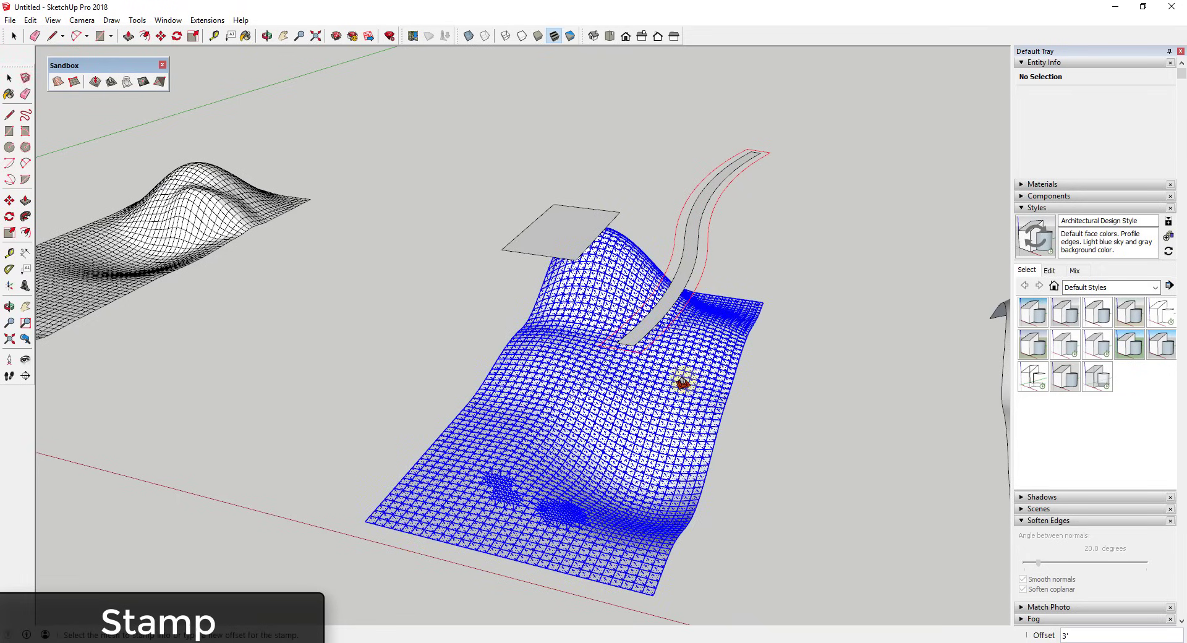
left_click(699, 427)
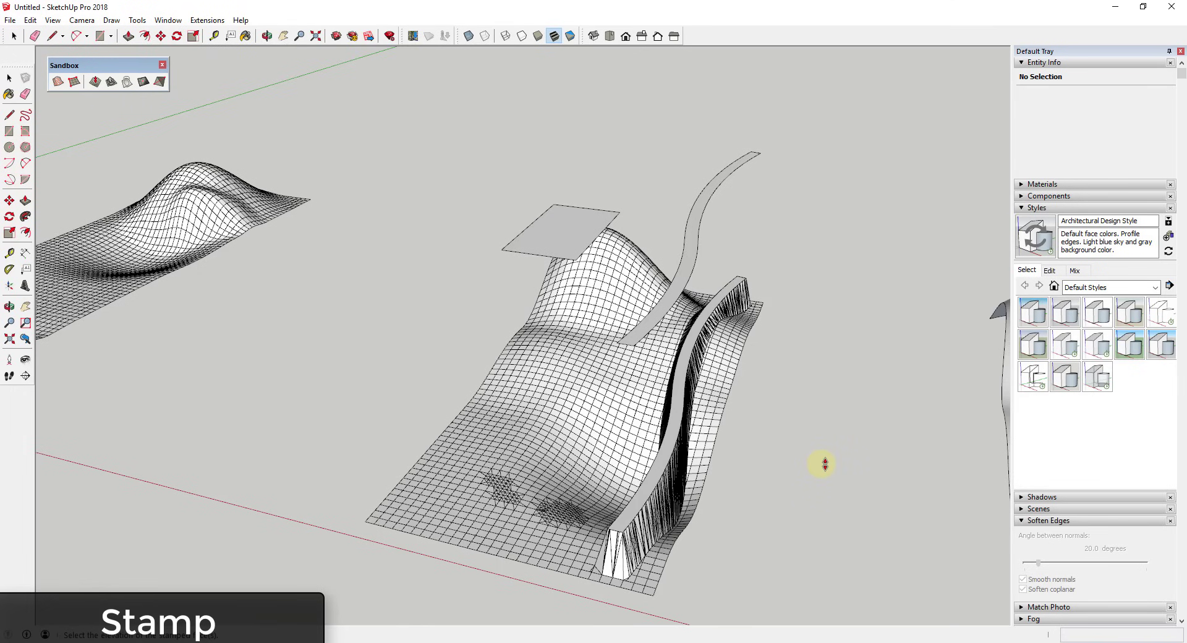
left_click(824, 464)
Step: Examine the flat top and steep sides of the stamped curved path from several angles, and undo the stamp
middle_click_drag(746, 539, 520, 489)
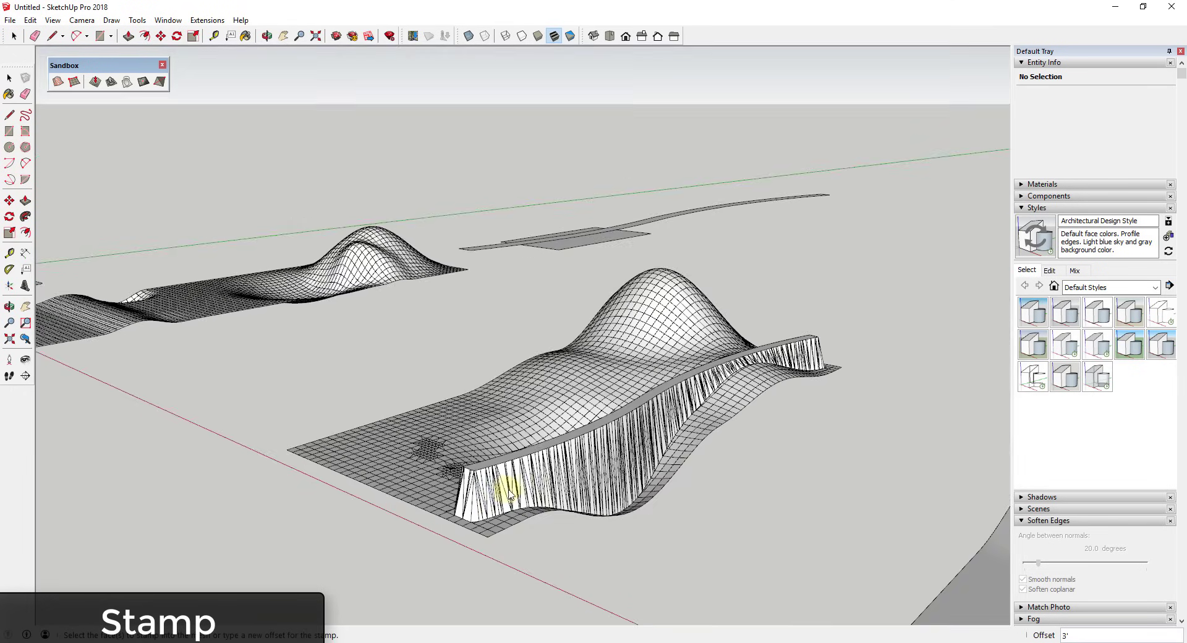
middle_click_drag(677, 455, 765, 460)
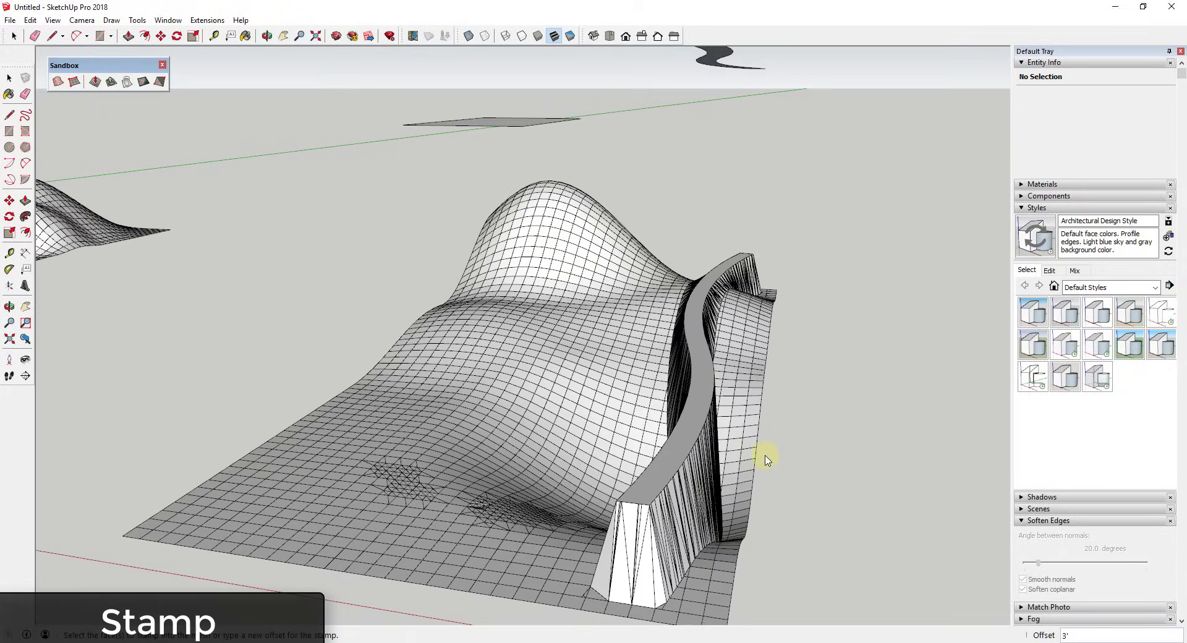
left_click(702, 403)
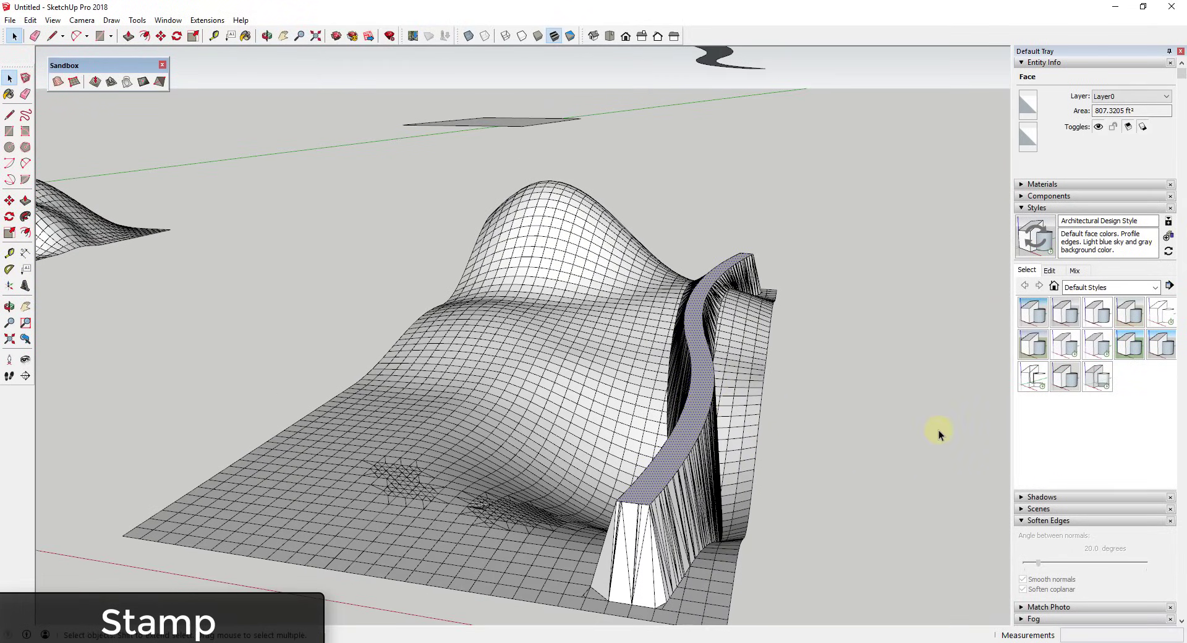
middle_click_drag(938, 429, 914, 371)
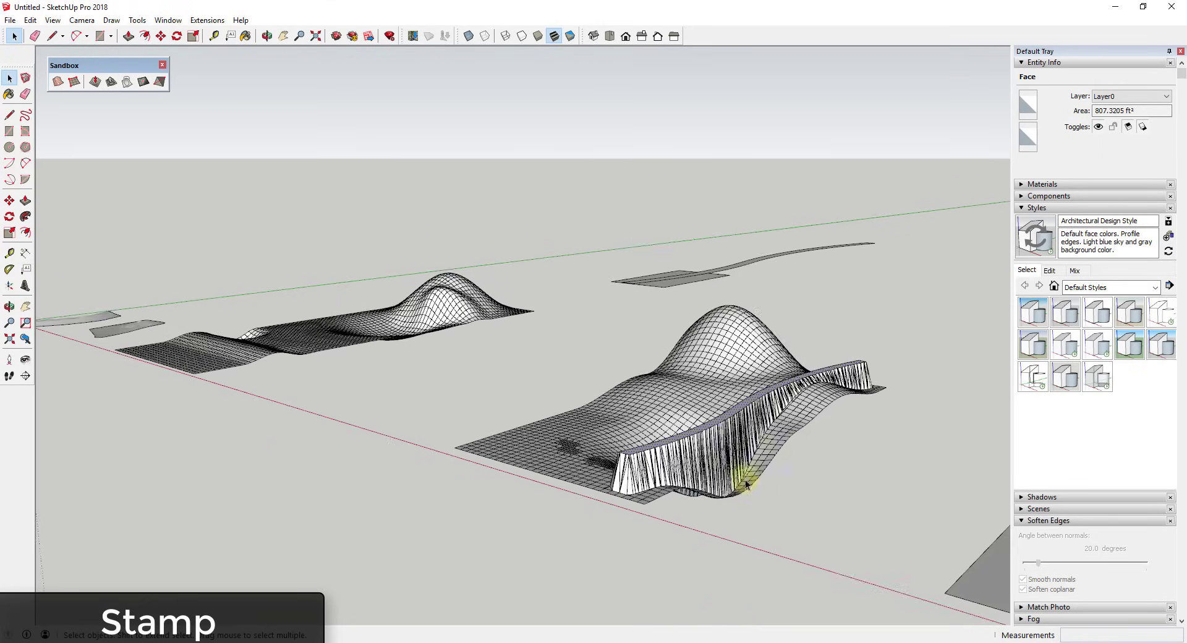
scroll(772, 507, "down", 5)
middle_click_drag(799, 466, 599, 426, "shift")
key("ctrl+z")
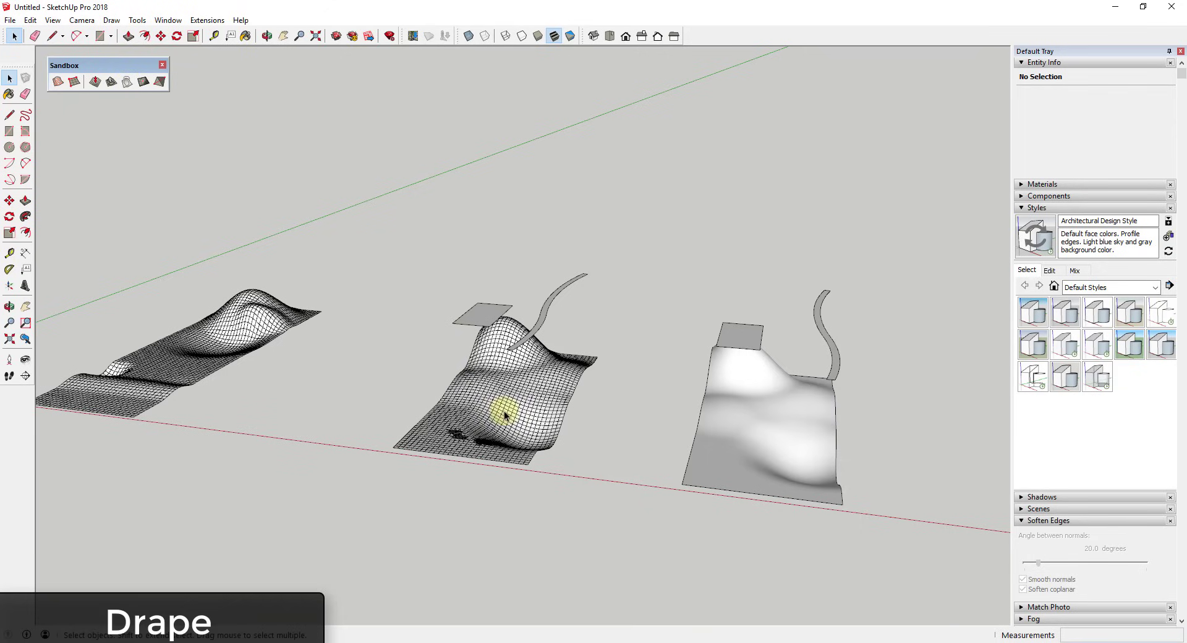
Step: Examine the smooth third terrain by selecting its surface and bounding edges, and clear the selection
middle_click_drag(838, 410, 630, 397)
scroll(637, 395, "up", 3)
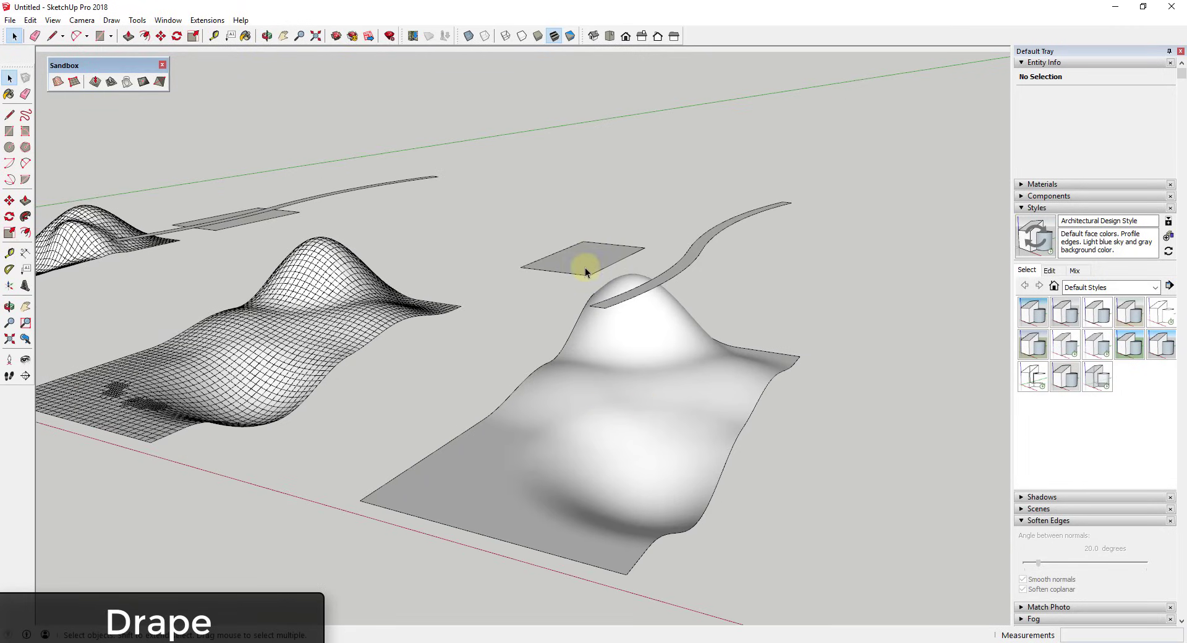
left_click(581, 417)
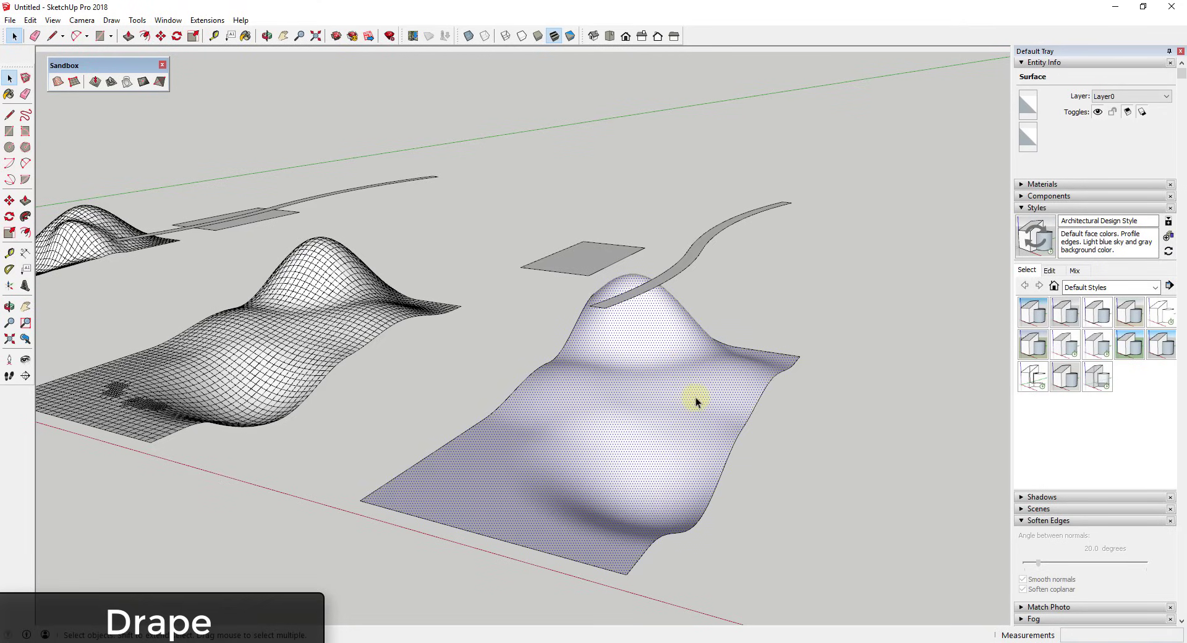
double_click(640, 414)
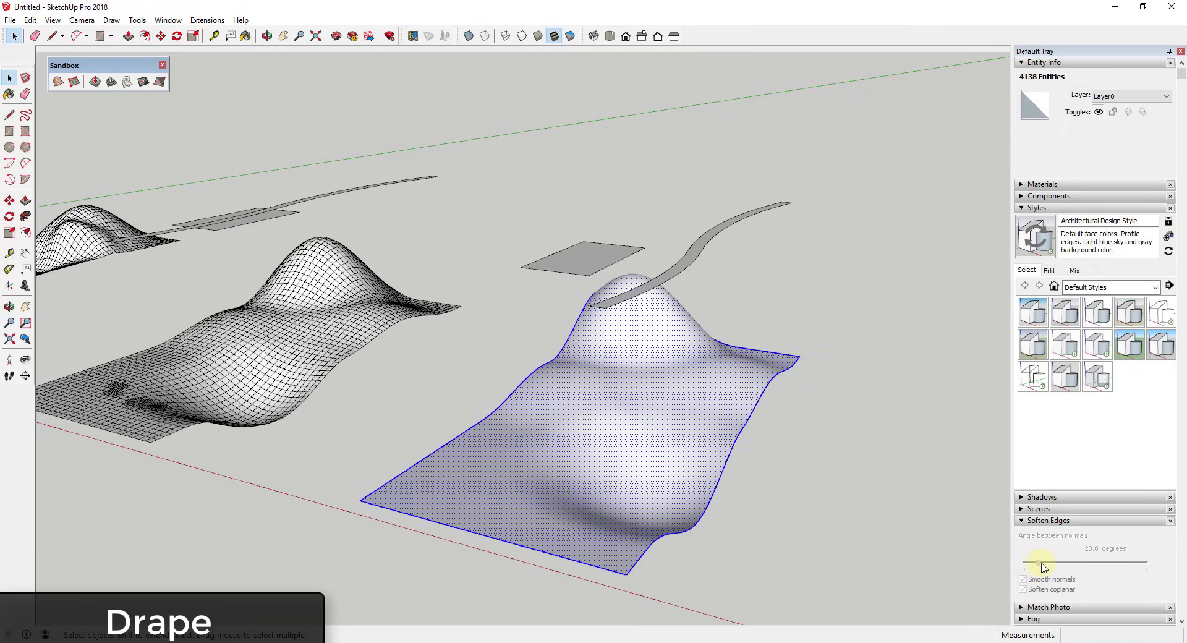
middle_click_drag(451, 355, 377, 405)
key("ctrl+t")
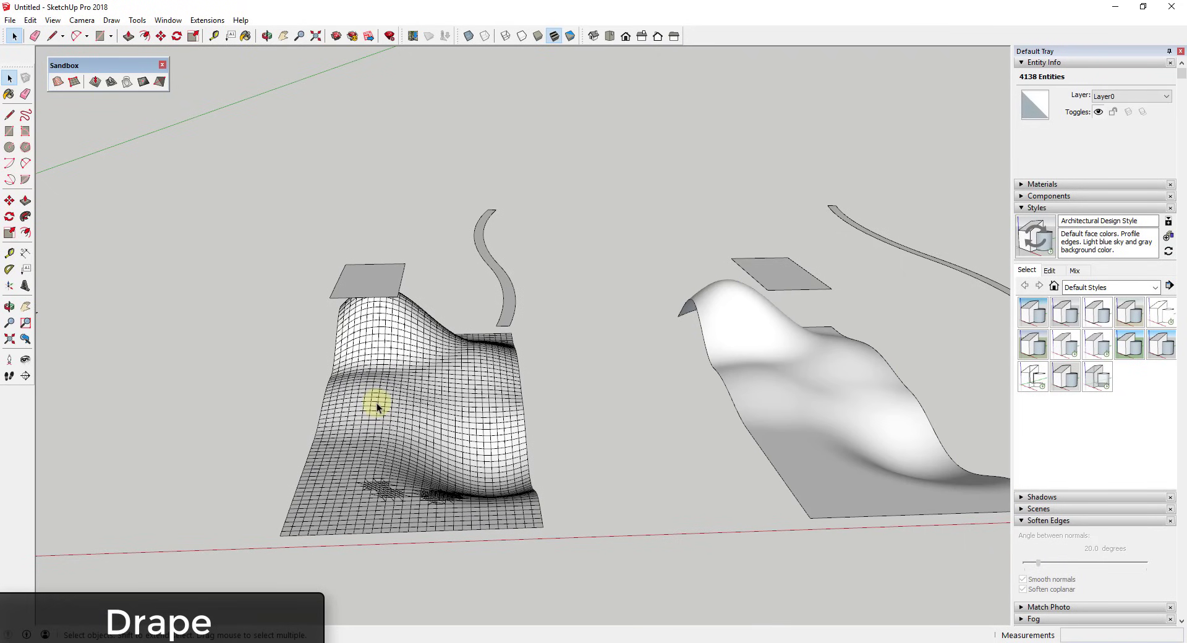
Step: Try softening all edges of the middle gridded terrain mesh with an angle between normals of 22.8 degrees
triple_click(400, 402)
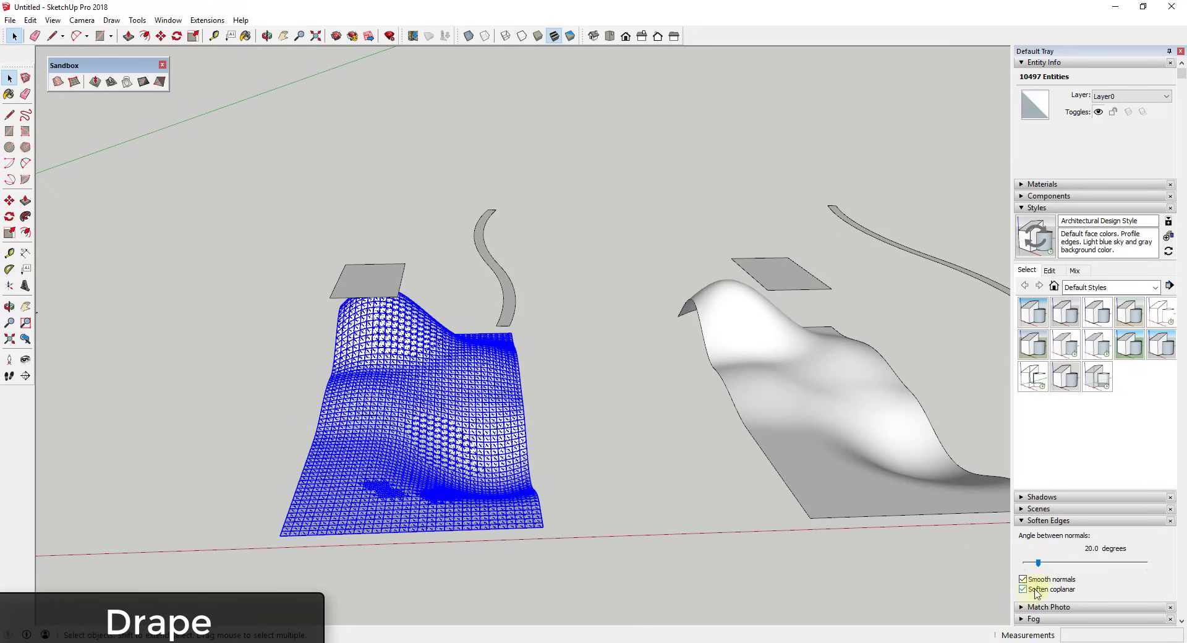
mouse_move(1038, 566)
left_mouse_down()
mouse_move(908, 552)
mouse_move(1048, 567)
left_mouse_up()
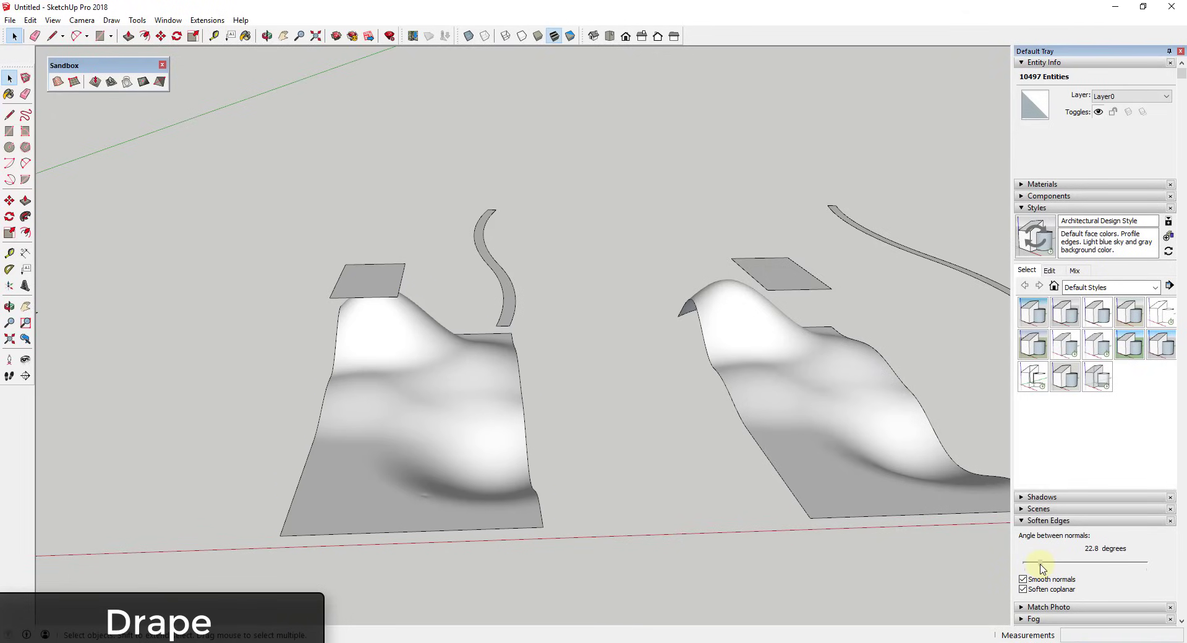
left_click(640, 452)
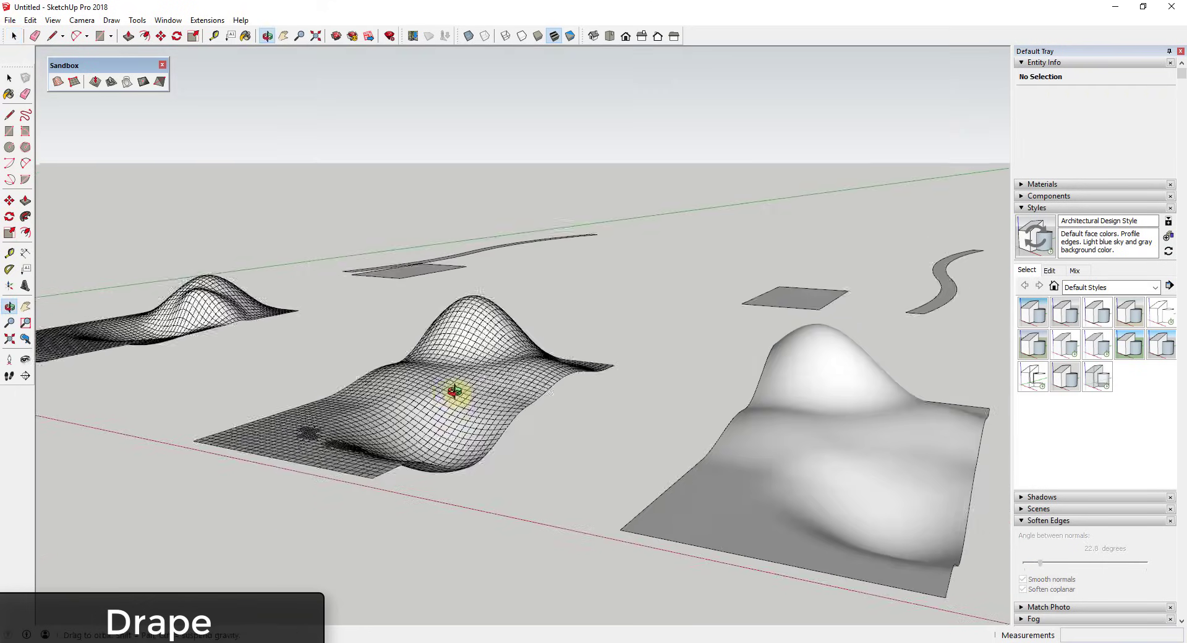
key("space")
scroll(715, 385, "up", 3)
middle_click_drag(715, 385, 732, 420)
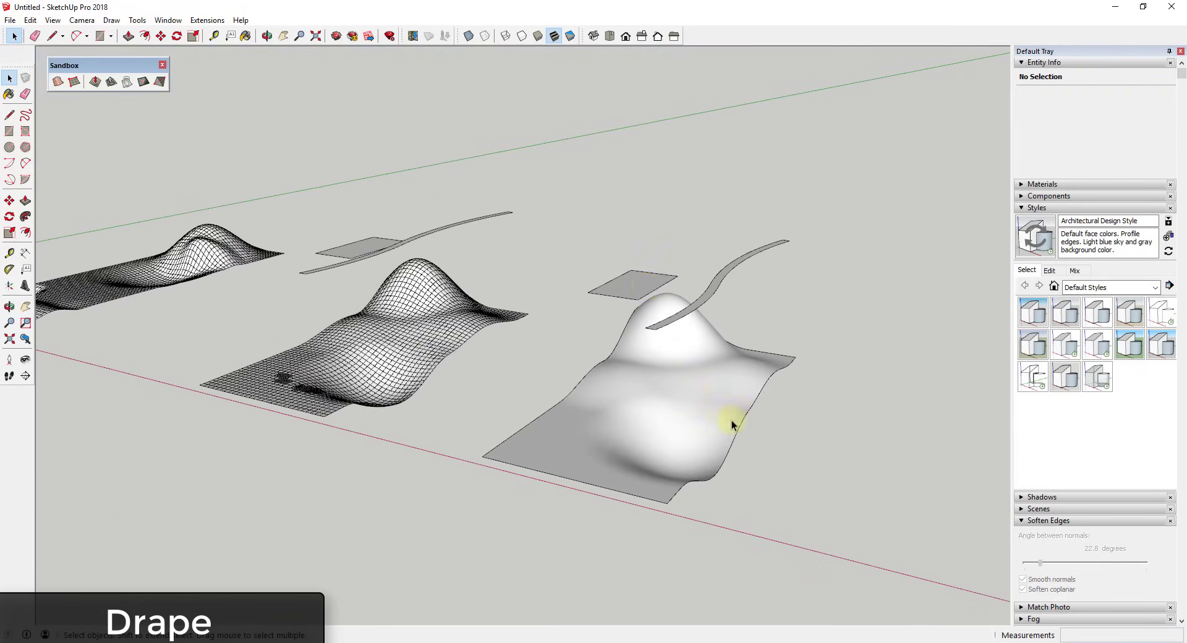
Step: Drape the flat rectangle above the smooth third terrain onto that terrain's surface
left_click(124, 87)
left_click(628, 289)
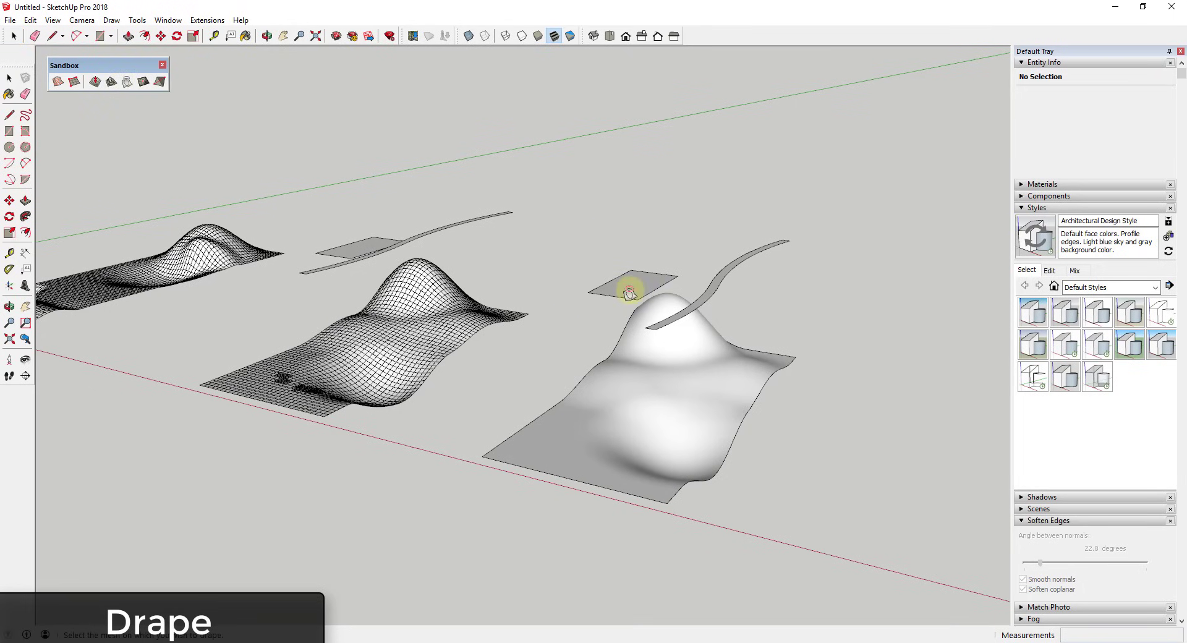
left_click(635, 388)
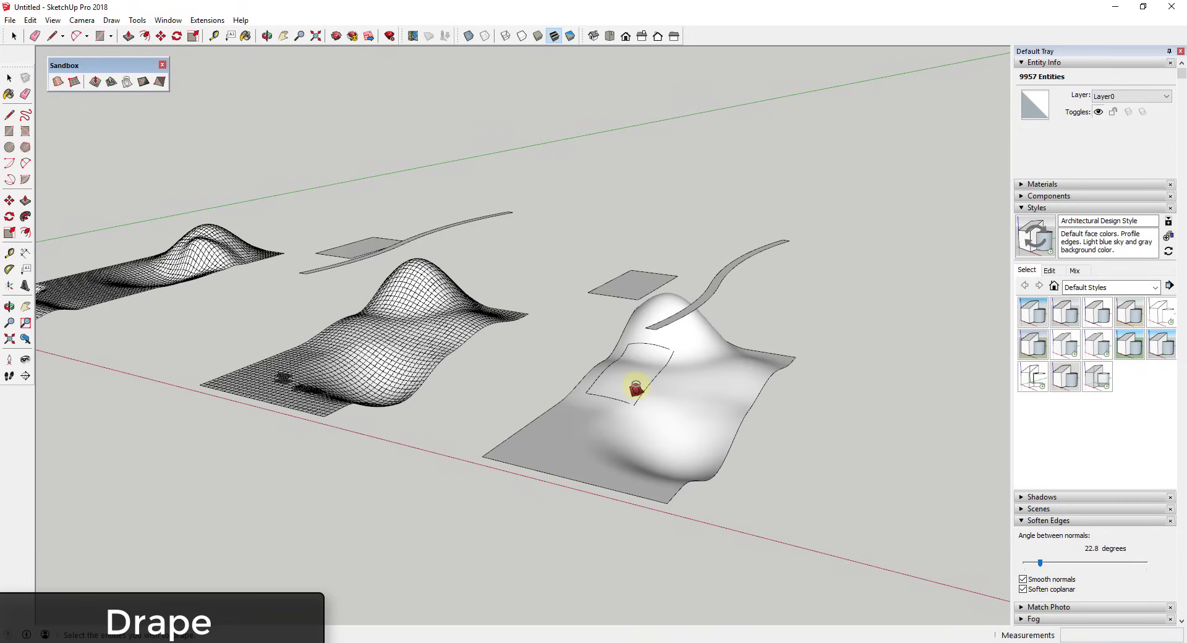
scroll(637, 374, "up", 6)
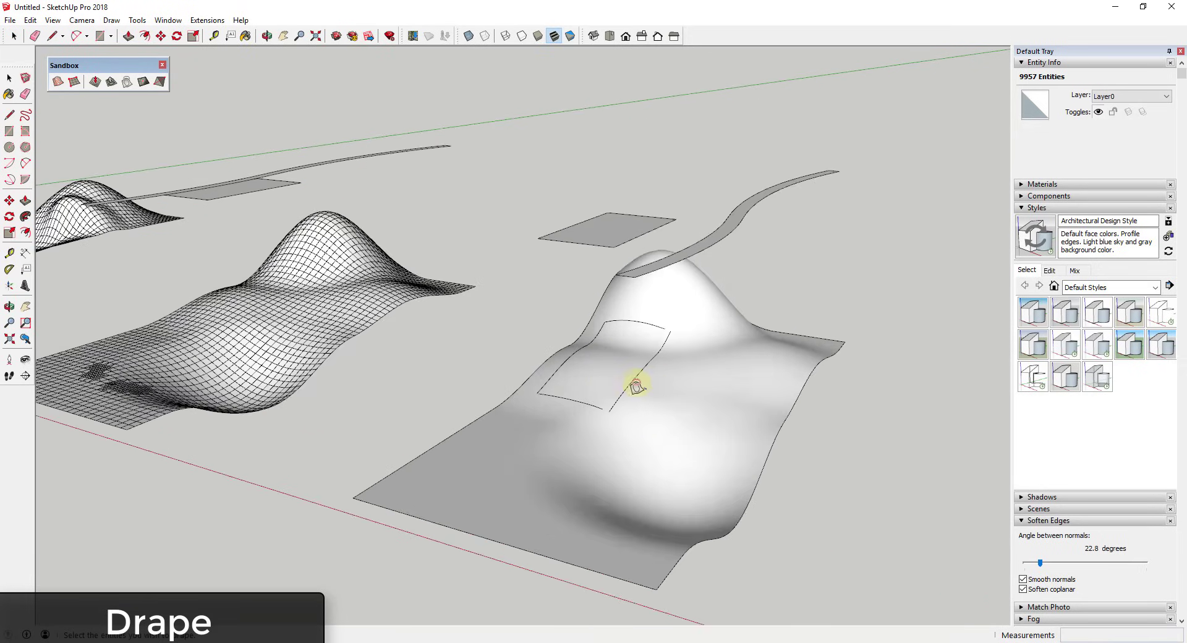
middle_click_drag(633, 373, 744, 396)
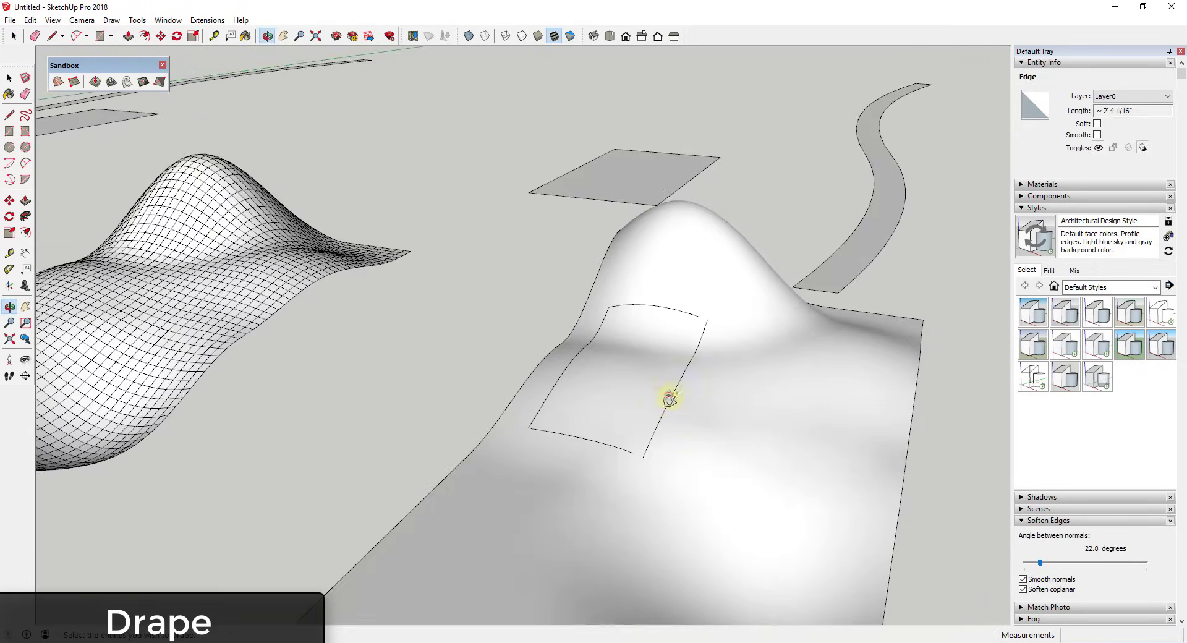
scroll(679, 402, "up", 3)
Step: Select the terrain surface and inspect the draped rectangle's outline for gaps at its corners
left_click(658, 408)
left_click(627, 336)
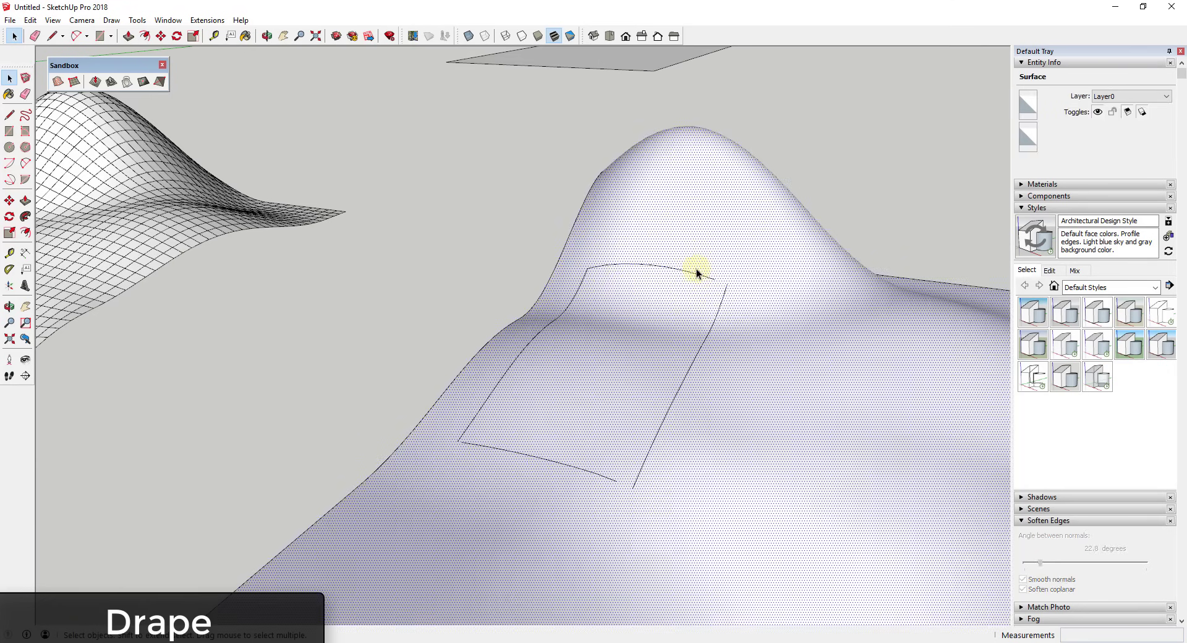
scroll(673, 284, "down", 5)
scroll(655, 277, "up", 5)
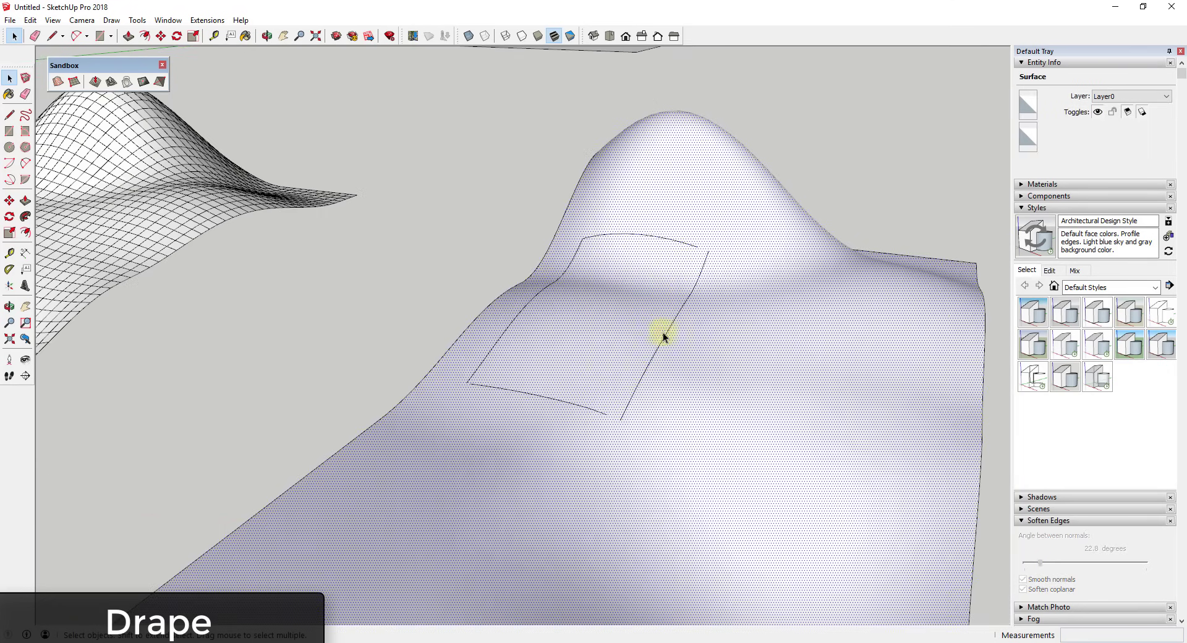
scroll(616, 414, "up", 2)
middle_click_drag(617, 418, 681, 311)
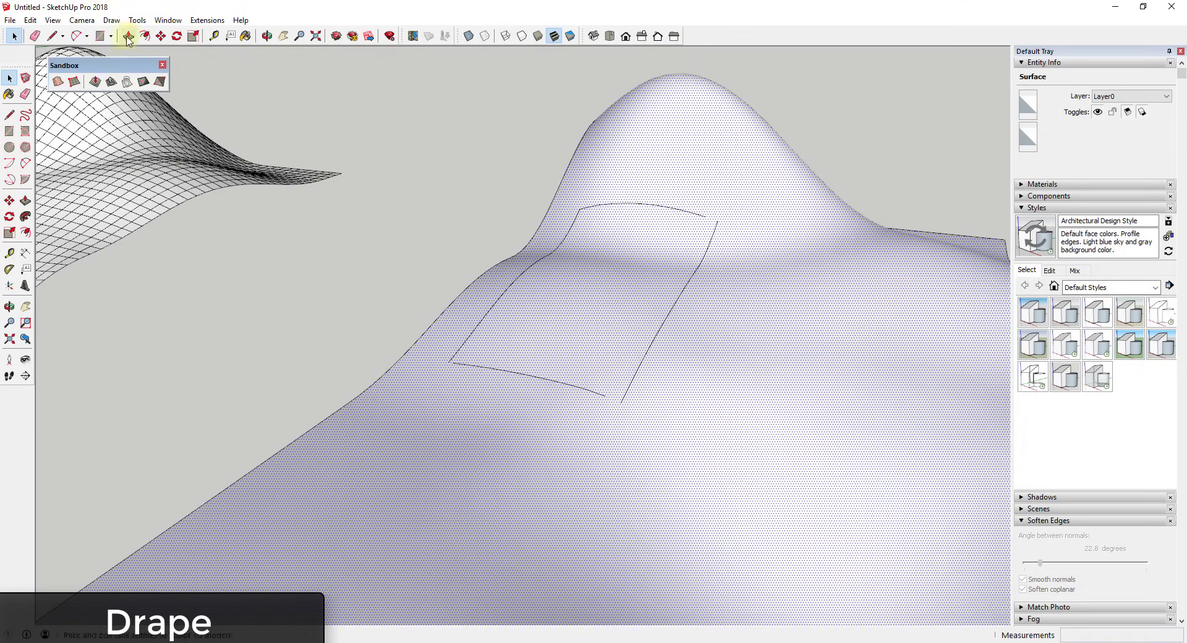
Step: Show hidden geometry and draw a line closing the gap at the draped rectangle's nearest corner
left_click(54, 21)
left_click(85, 66)
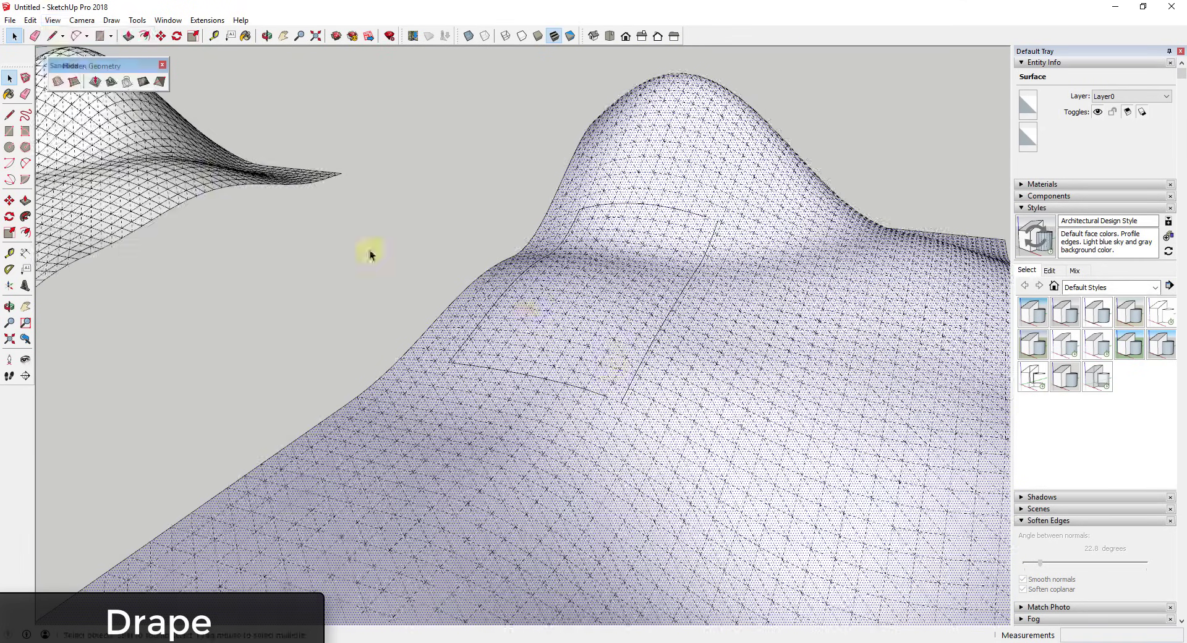
scroll(636, 403, "up", 3)
key("l")
scroll(624, 413, "up", 4)
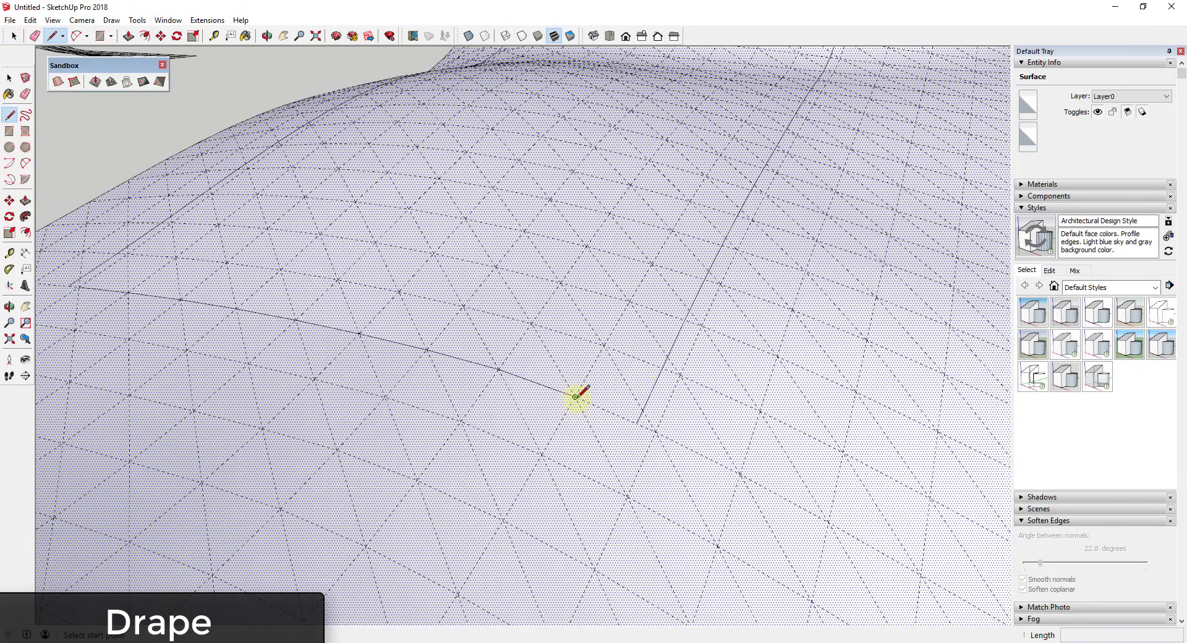
left_click(575, 393)
left_click(637, 422)
key("space")
scroll(679, 390, "down", 3)
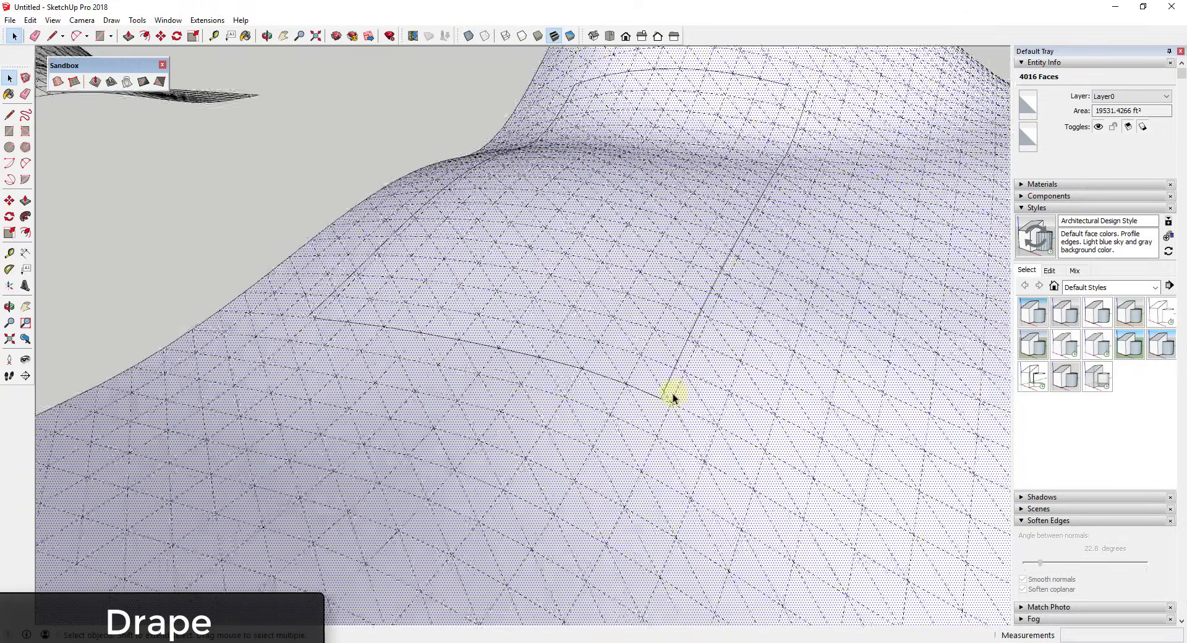
Step: Draw a line closing the gap at the draped rectangle's uphill corner, on the side facing the curved strip
middle_click_drag(673, 394, 754, 179)
scroll(741, 169, "up", 5)
key("l")
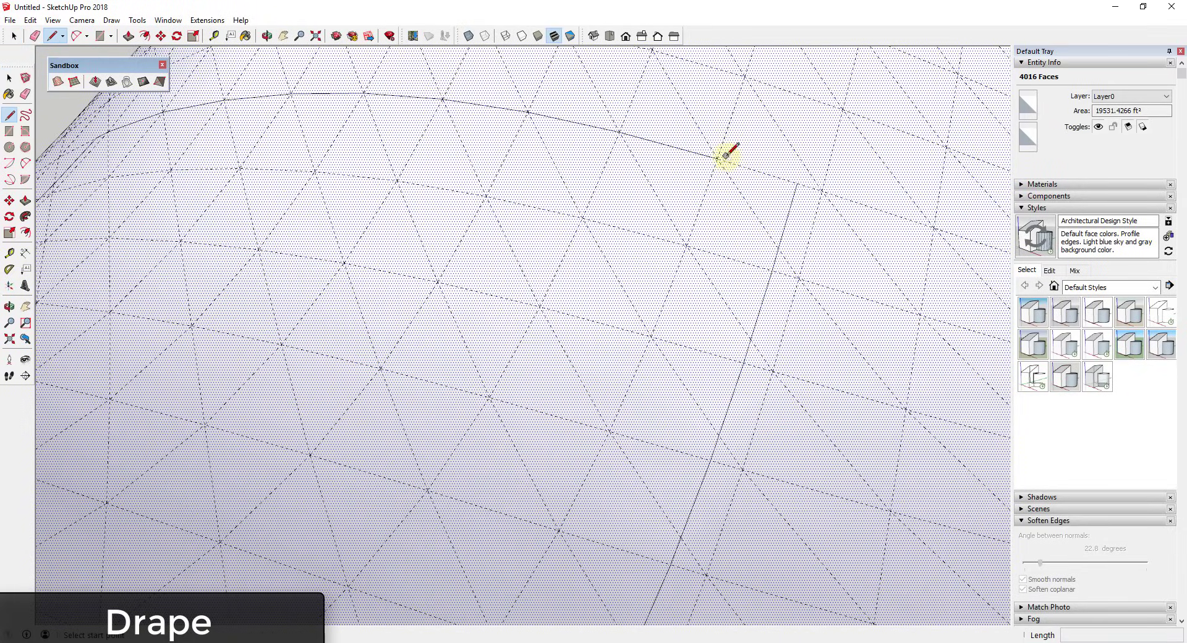
left_click(717, 158)
left_click(797, 183)
key("space")
scroll(800, 187, "down", 4)
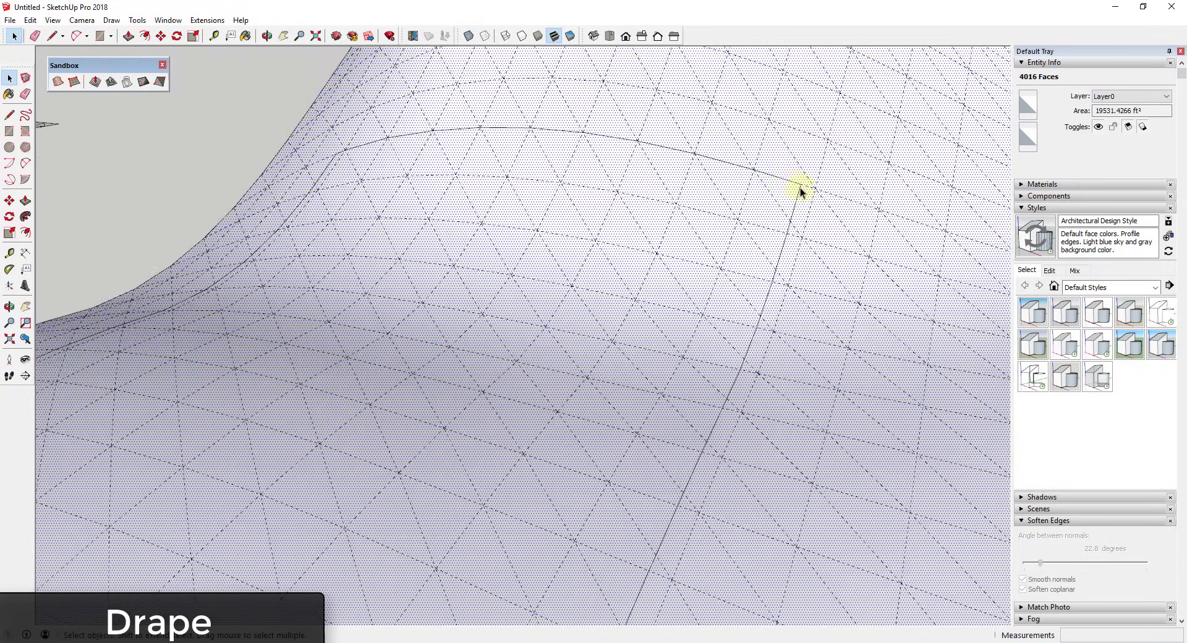
Step: Hide the hidden geometry and select the surface inside the draped rectangle to check whether it is separate
scroll(797, 186, "up", 2)
left_click(52, 20)
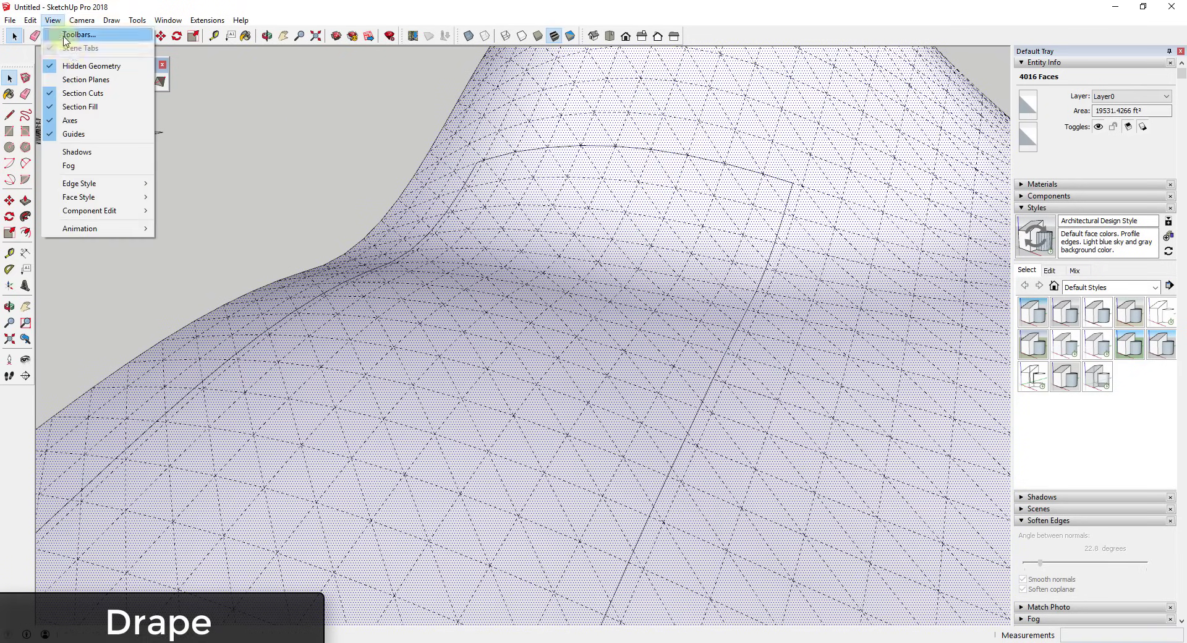
left_click(91, 65)
scroll(713, 209, "down", 2)
left_click(643, 272)
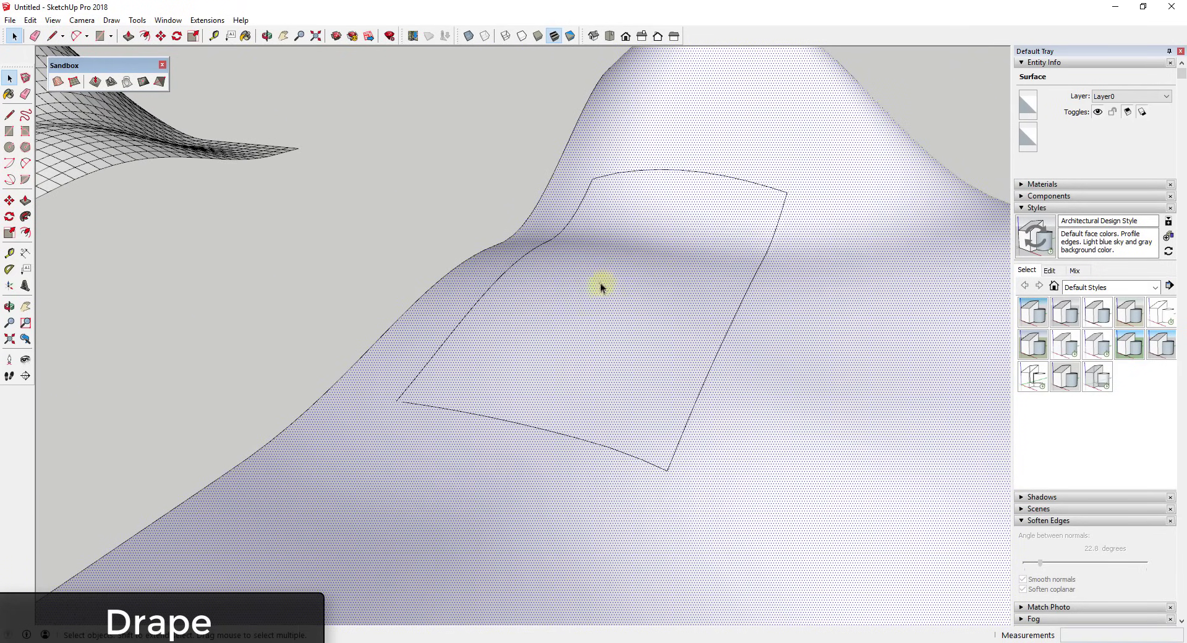
Step: Close the last gap at the draped rectangle's remaining downhill corner, hide the hidden geometry and select the enclosed surface
scroll(679, 247, "up", 5)
scroll(596, 393, "up", 3)
scroll(596, 392, "down", 2)
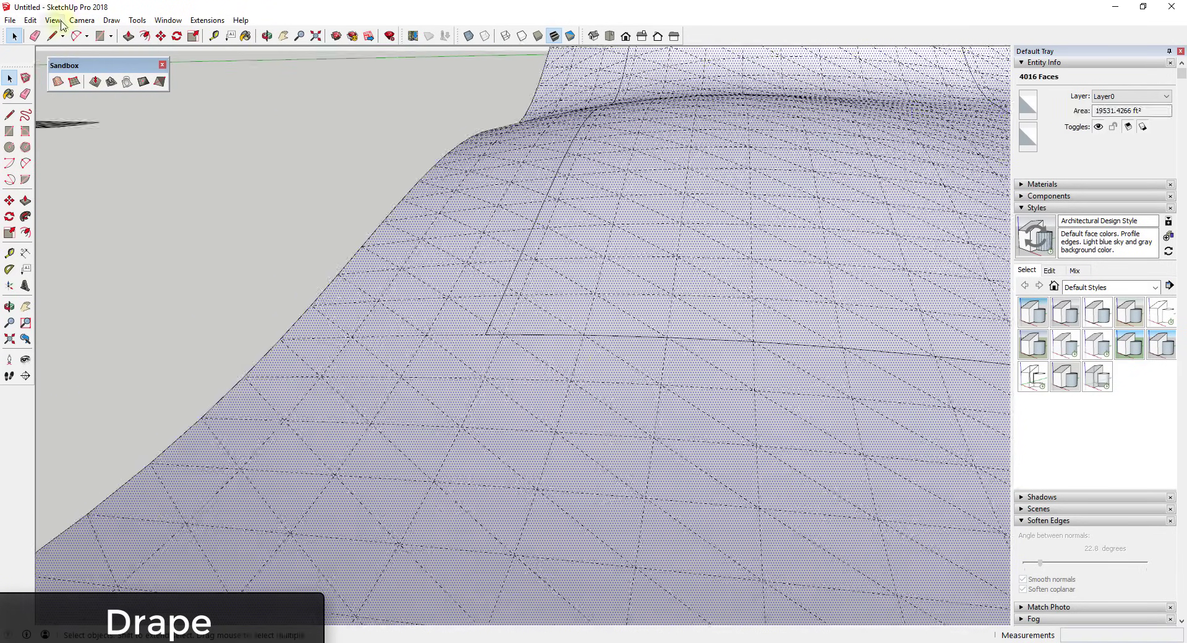
left_click(457, 270)
scroll(684, 220, "down", 3)
middle_click_drag(685, 219, 567, 250)
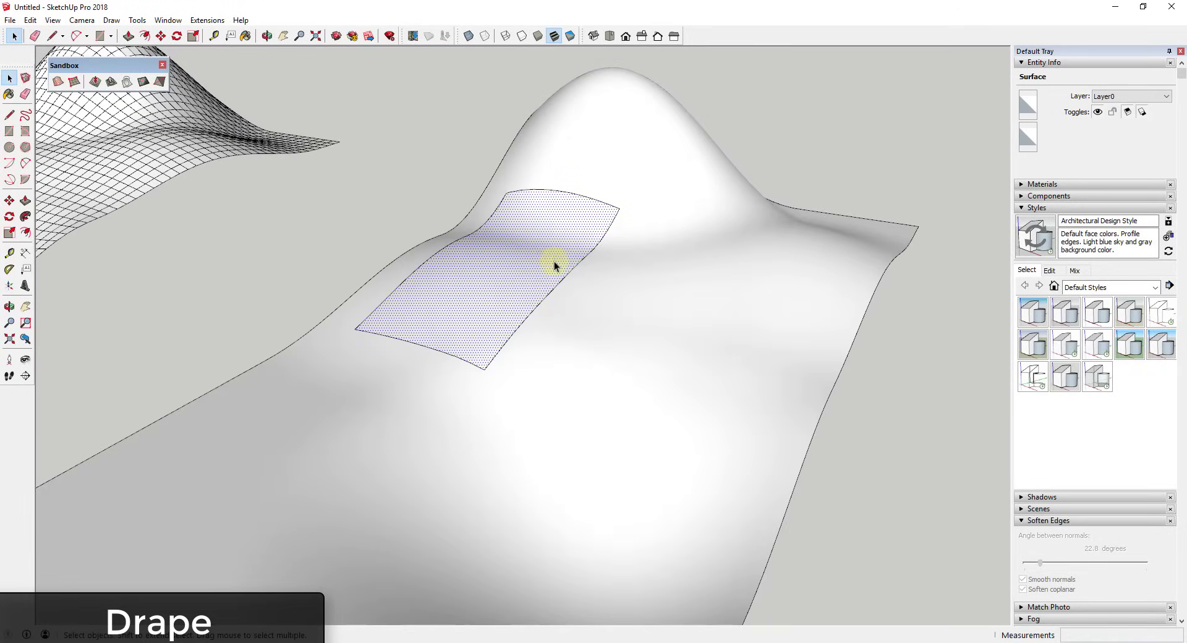
Step: Drape the curved strip face onto the smooth third terrain
scroll(554, 261, "down", 8)
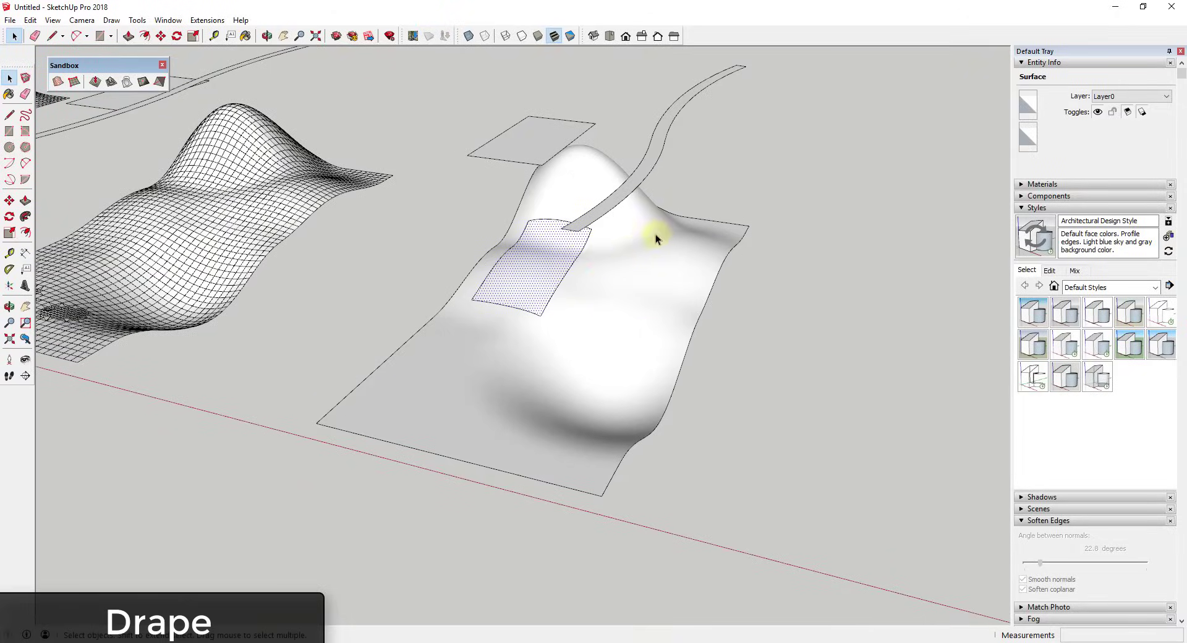
left_click(645, 168)
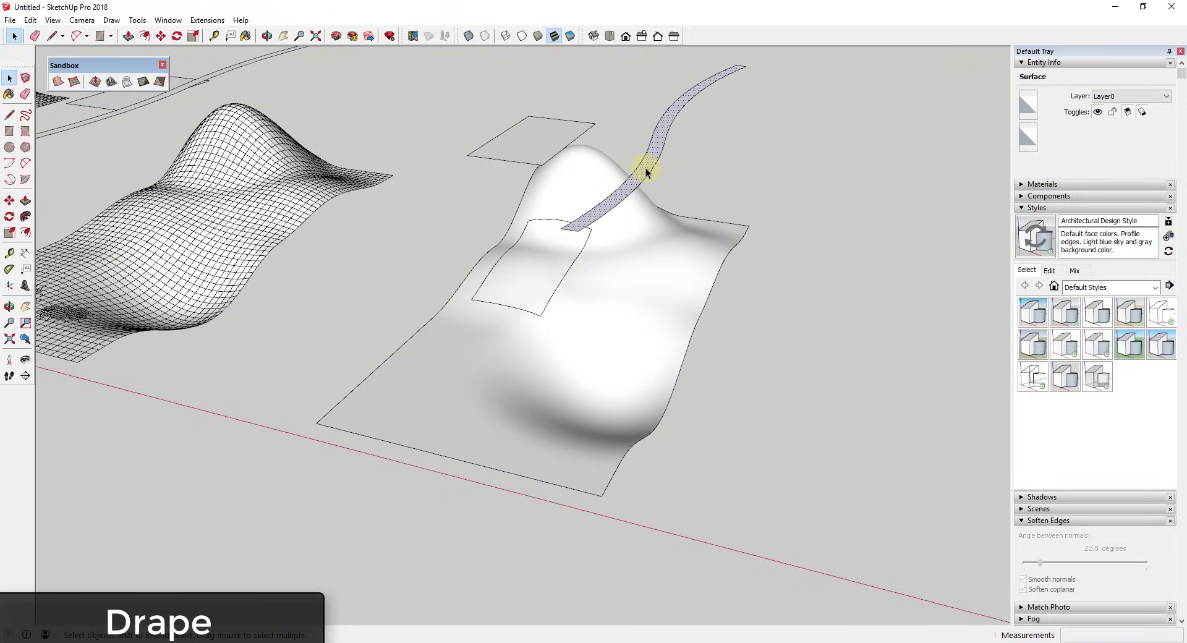
left_click(126, 82)
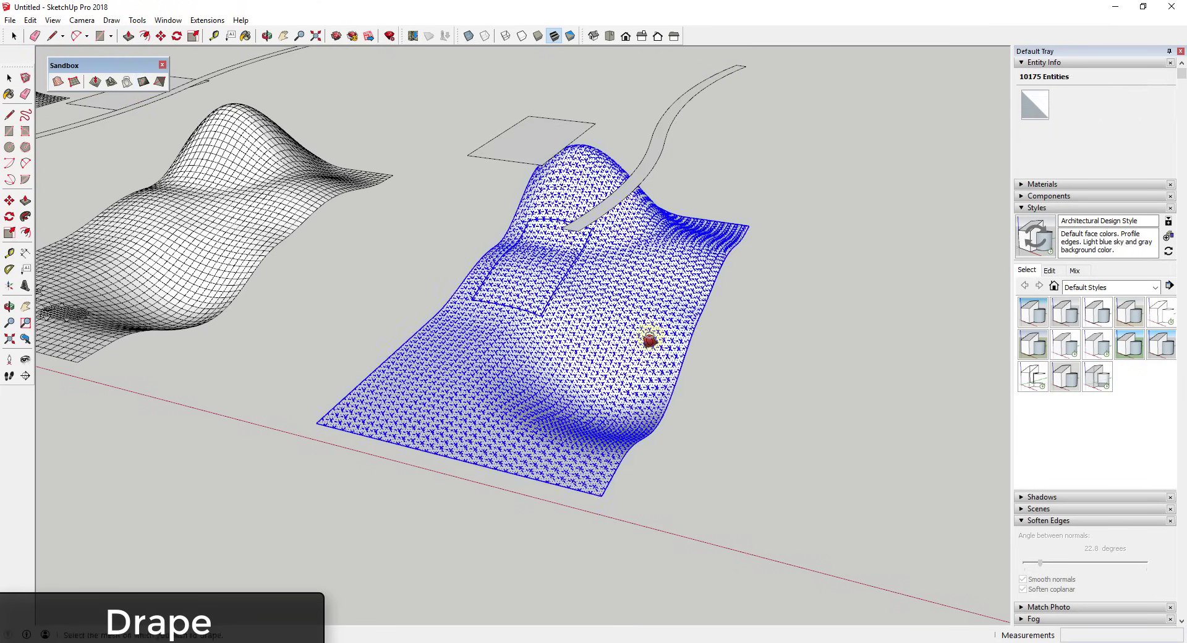
left_click(682, 349)
scroll(649, 337, "up", 2)
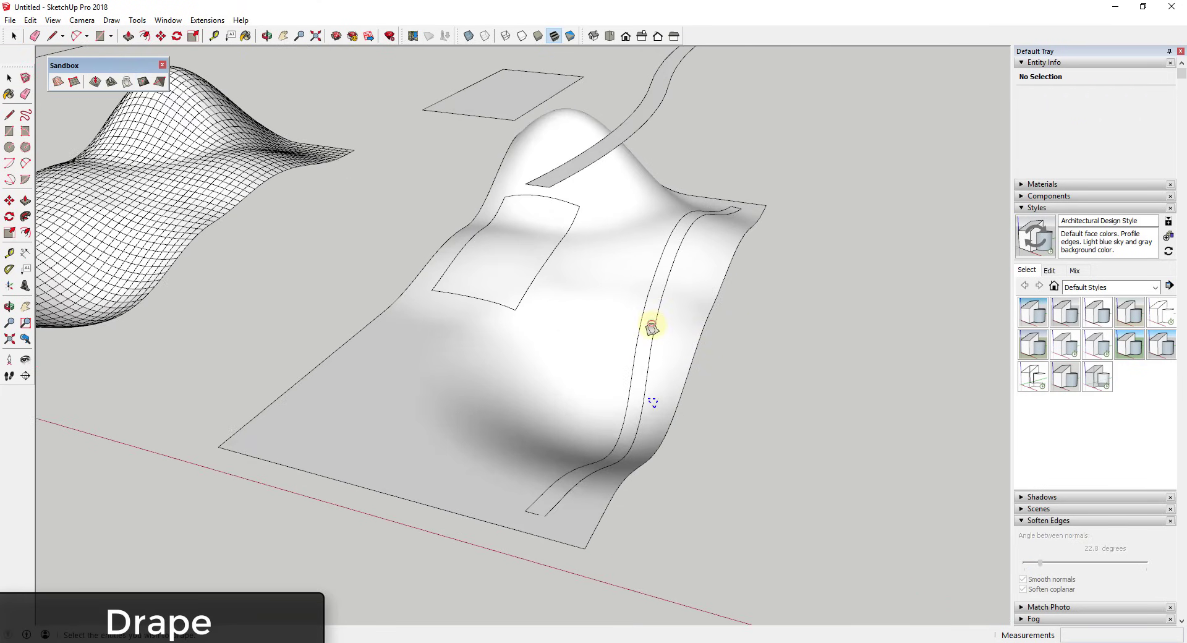
Step: Show hidden geometry, draw a line closing the gap at the near end of the draped strip, and hide the geometry again
left_click(566, 522)
scroll(557, 519, "up", 3)
left_click(52, 20)
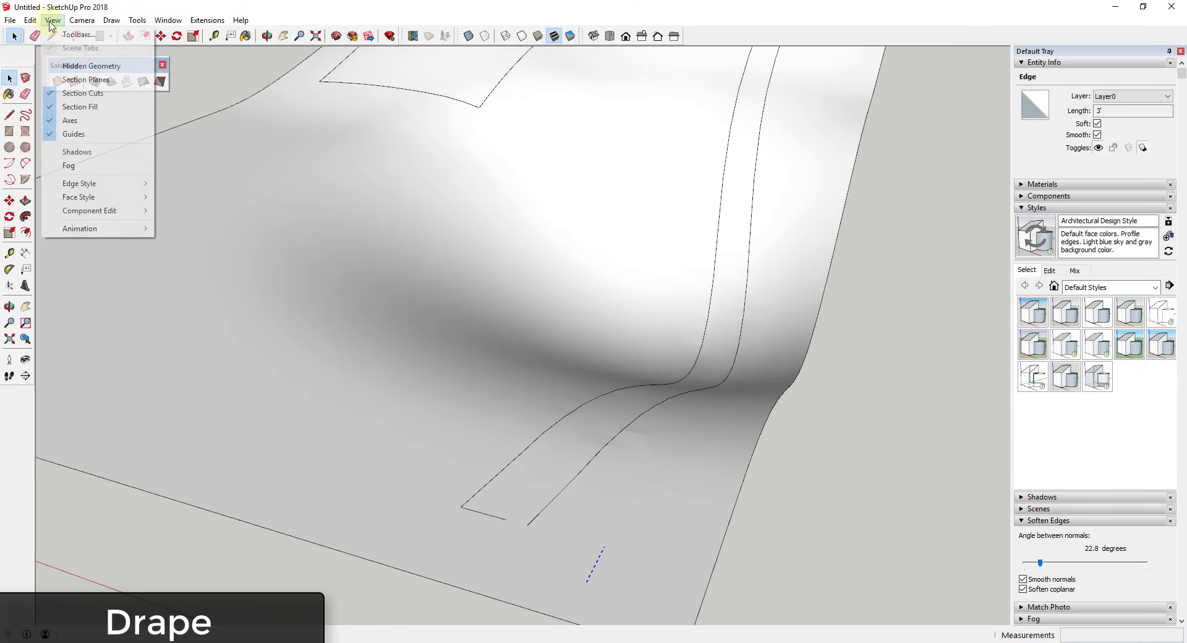
left_click(80, 67)
scroll(549, 528, "up", 4)
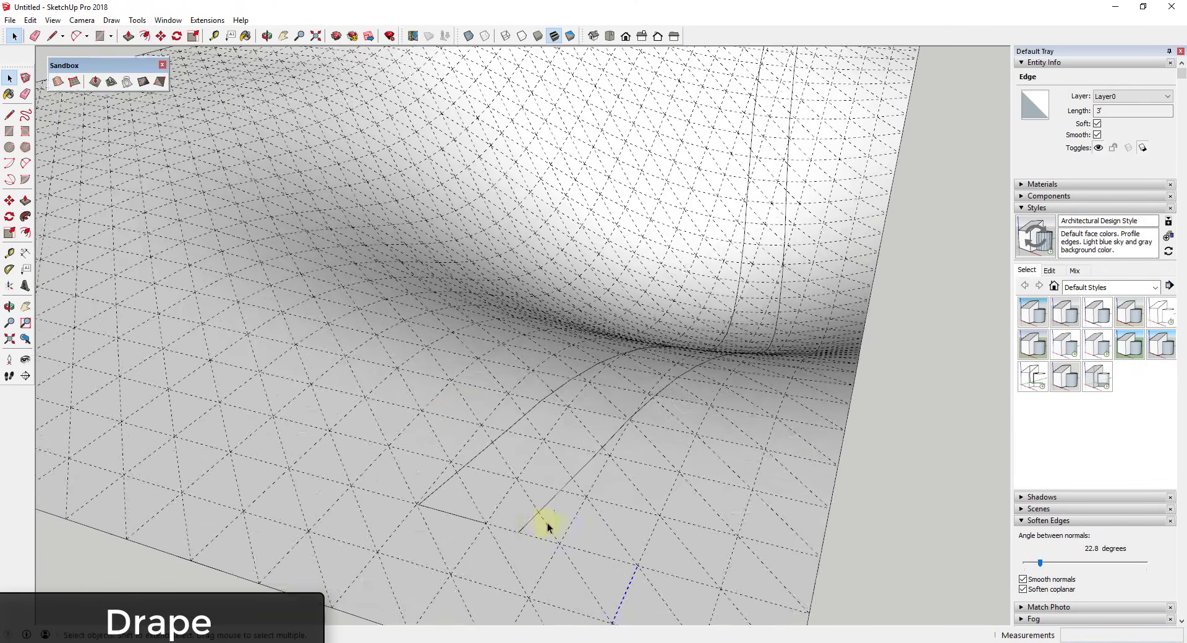
key("l")
left_click(518, 531)
left_click(477, 520)
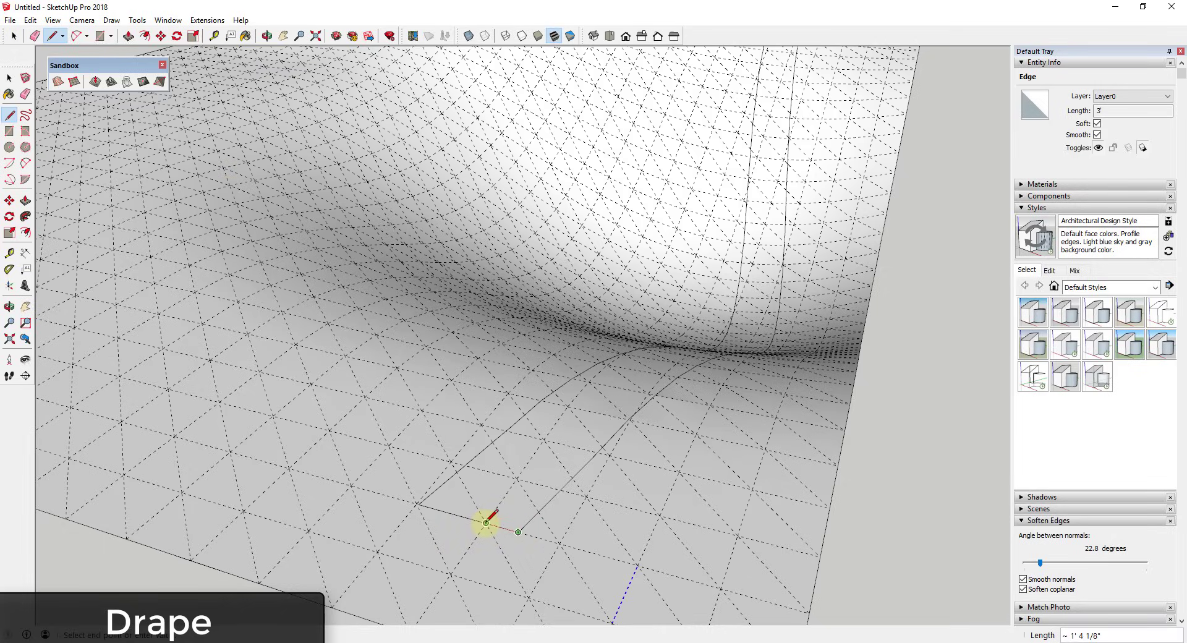
key("space")
left_click(59, 23)
left_click(80, 68)
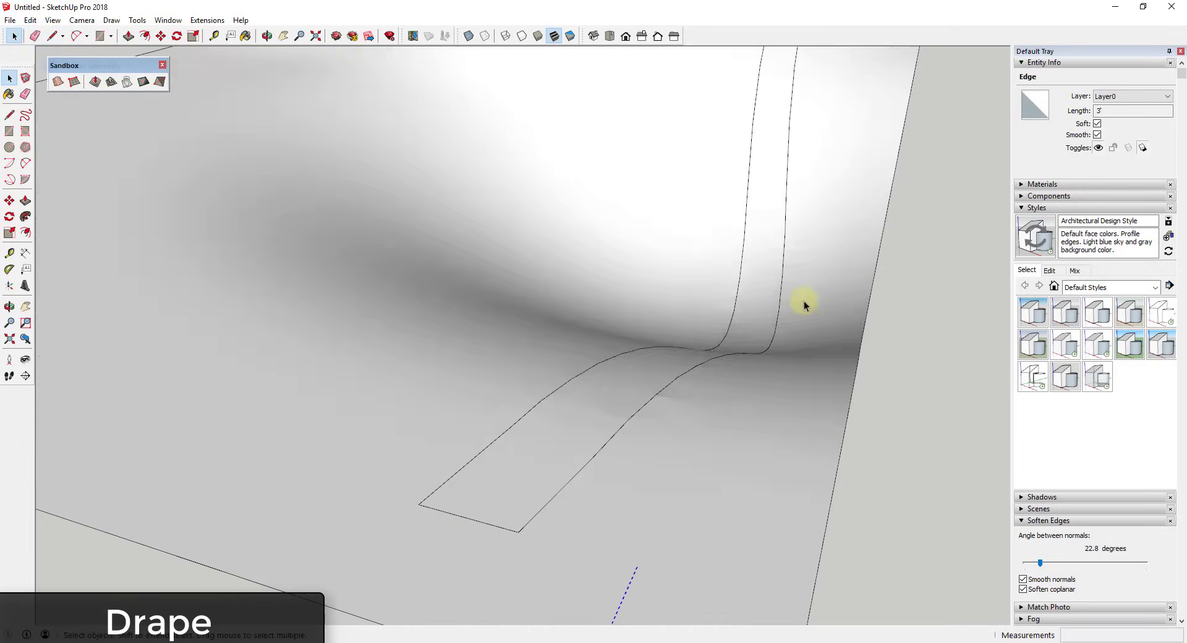
Step: Select the draped strip surface and paint it with the Blacktop New material from Asphalt and Concrete
left_click(760, 279)
scroll(759, 279, "down", 5)
middle_click_drag(761, 284, 795, 143)
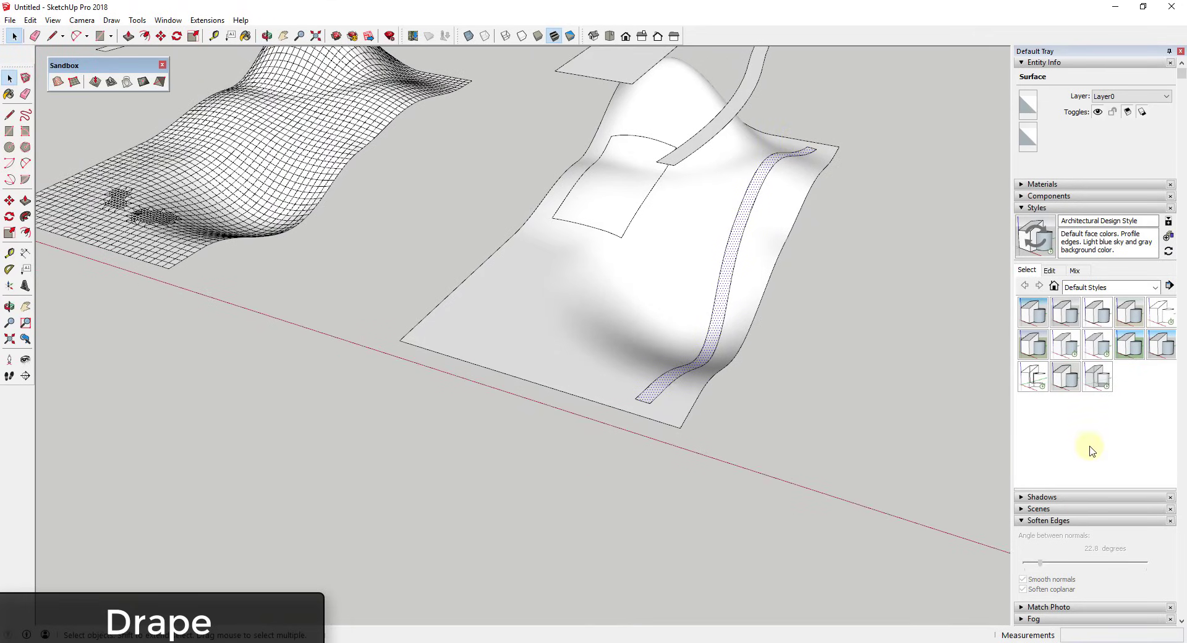
left_click(1020, 184)
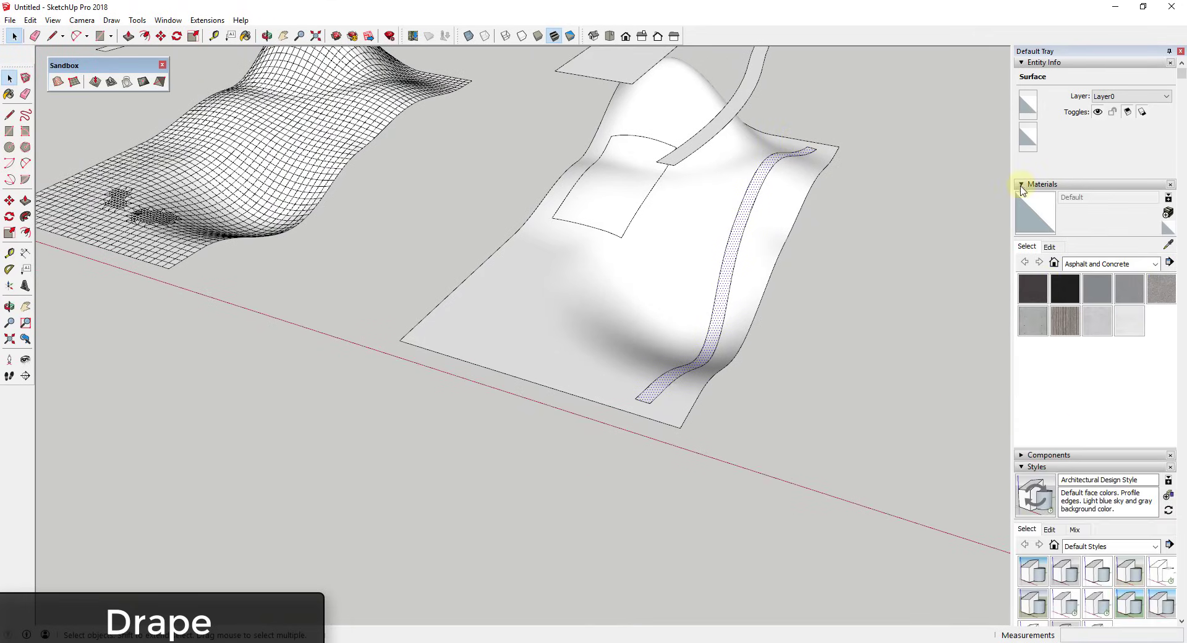
left_click(1064, 288)
left_click(740, 218)
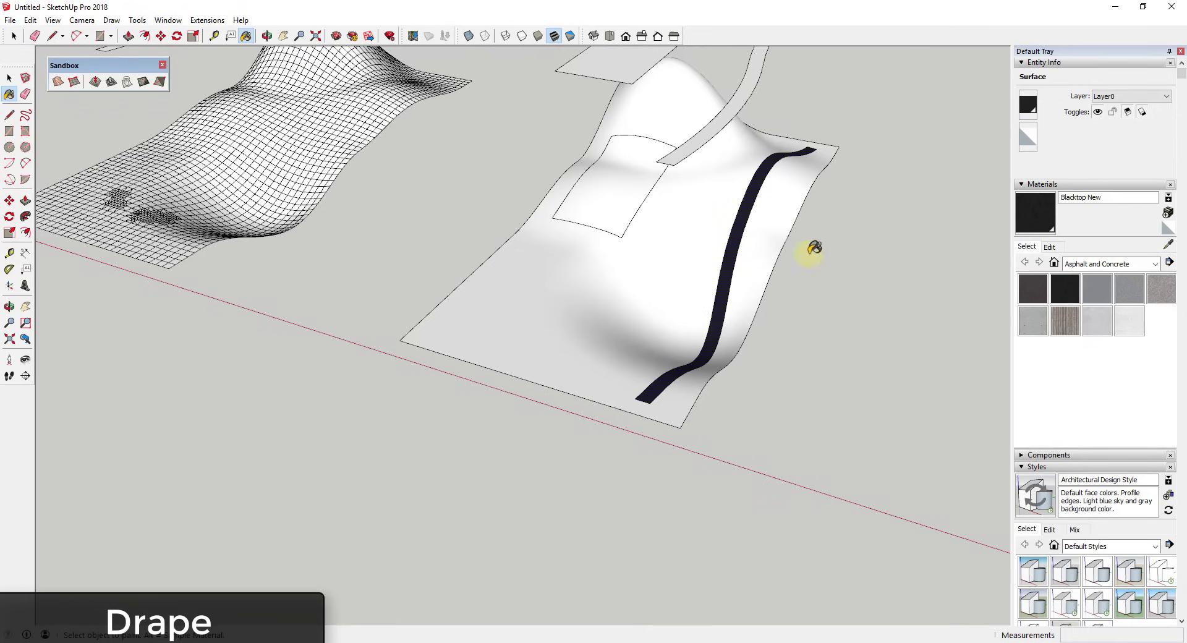
key("space")
mouse_move(845, 291)
middle_mouse_down()
mouse_move(755, 225)
mouse_move(759, 207)
mouse_move(702, 211)
middle_mouse_up()
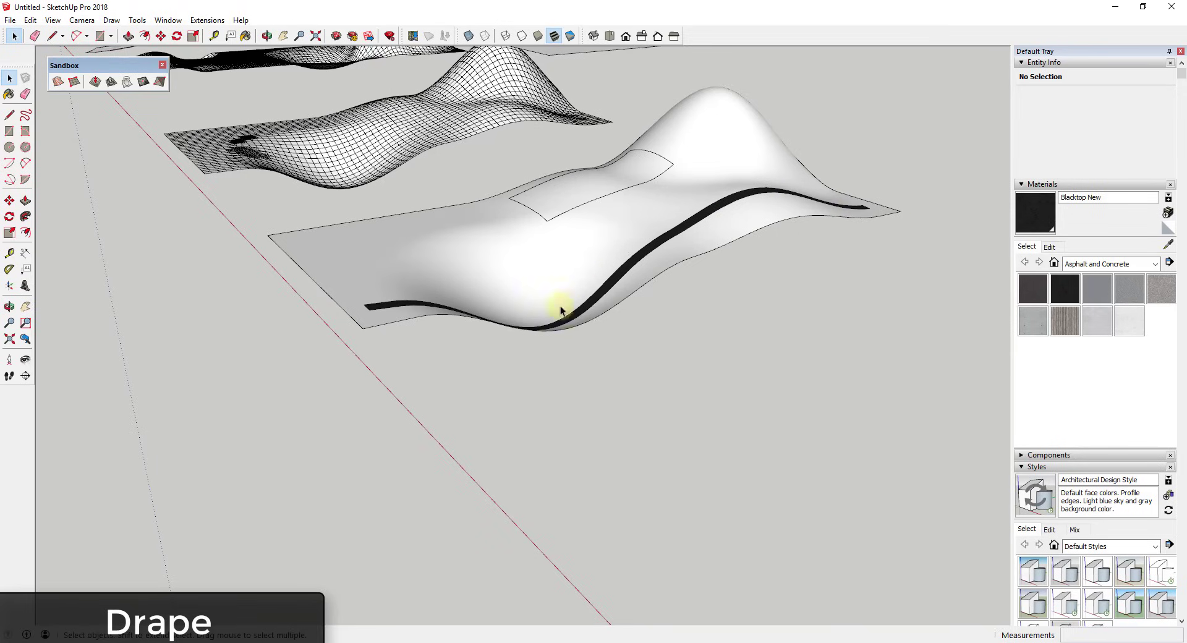
Step: Examine the finely triangulated patches near the flat end of the middle gridded terrain mesh
scroll(440, 285, "down", 5)
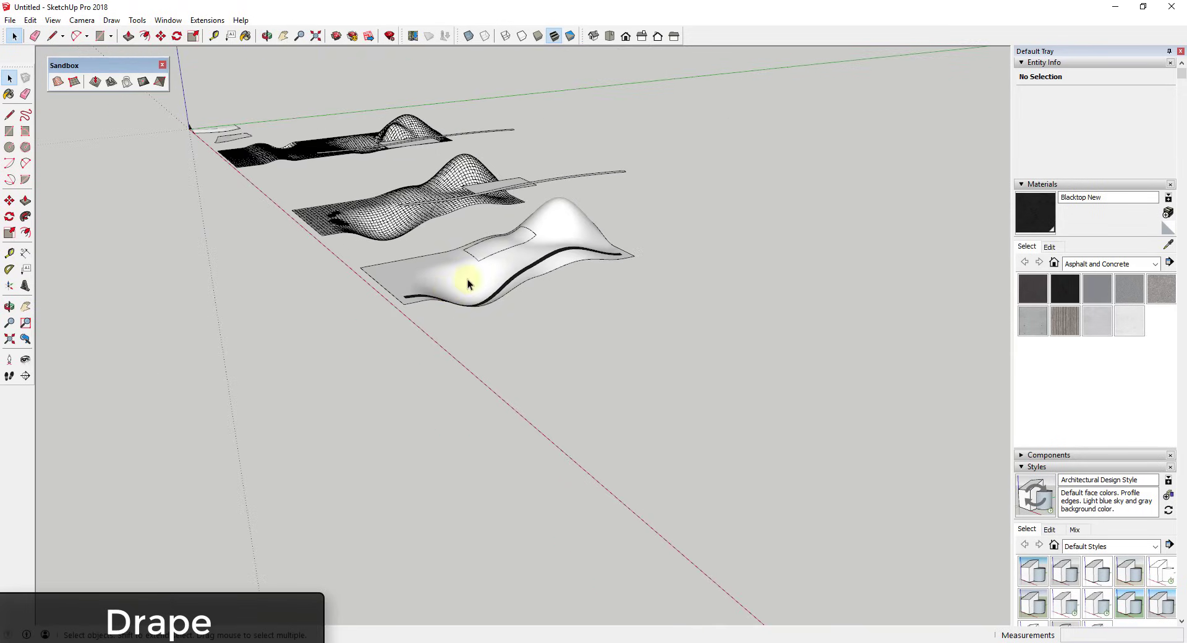
scroll(467, 283, "up", 3)
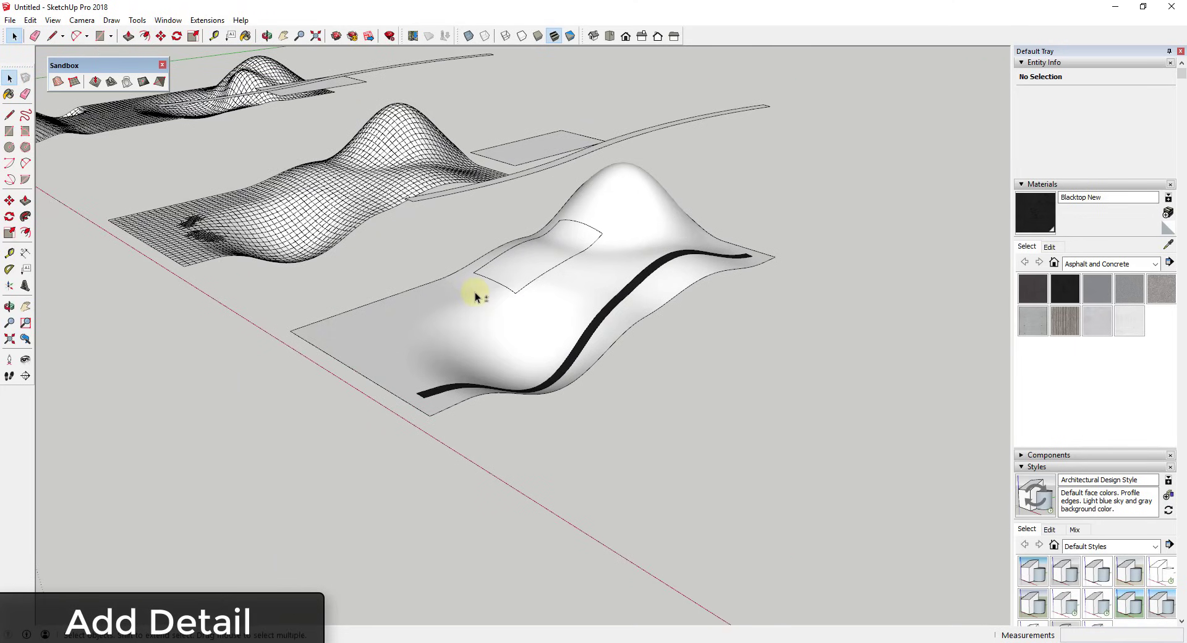
middle_click_drag(474, 297, 397, 304, "shift")
scroll(398, 305, "up", 3)
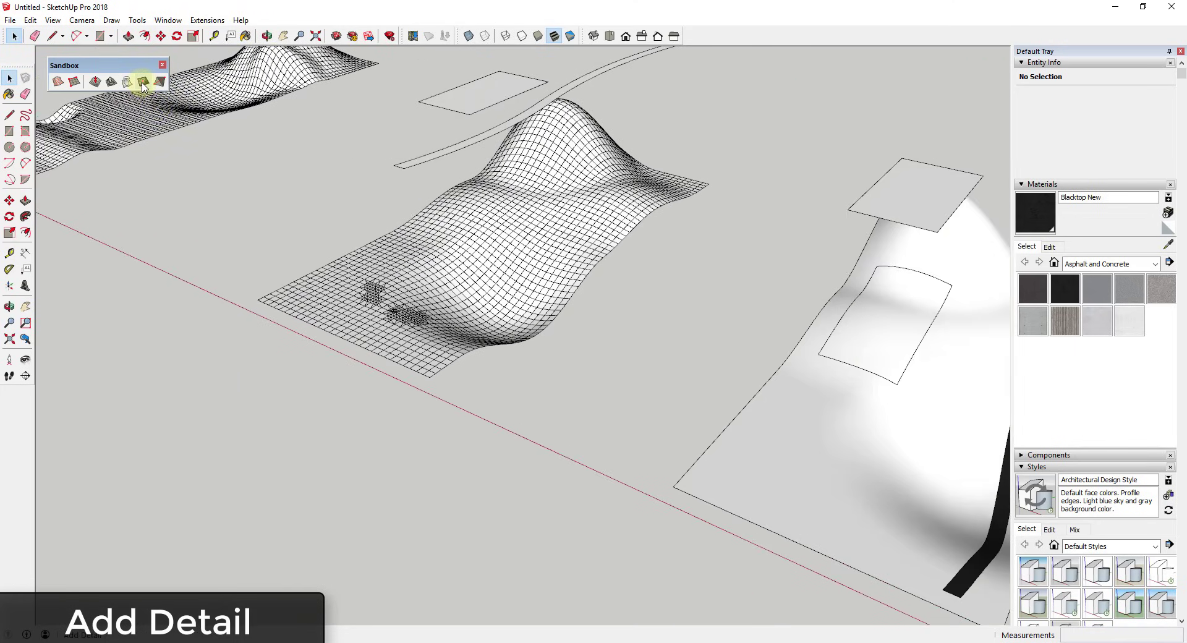
scroll(413, 323, "up", 3)
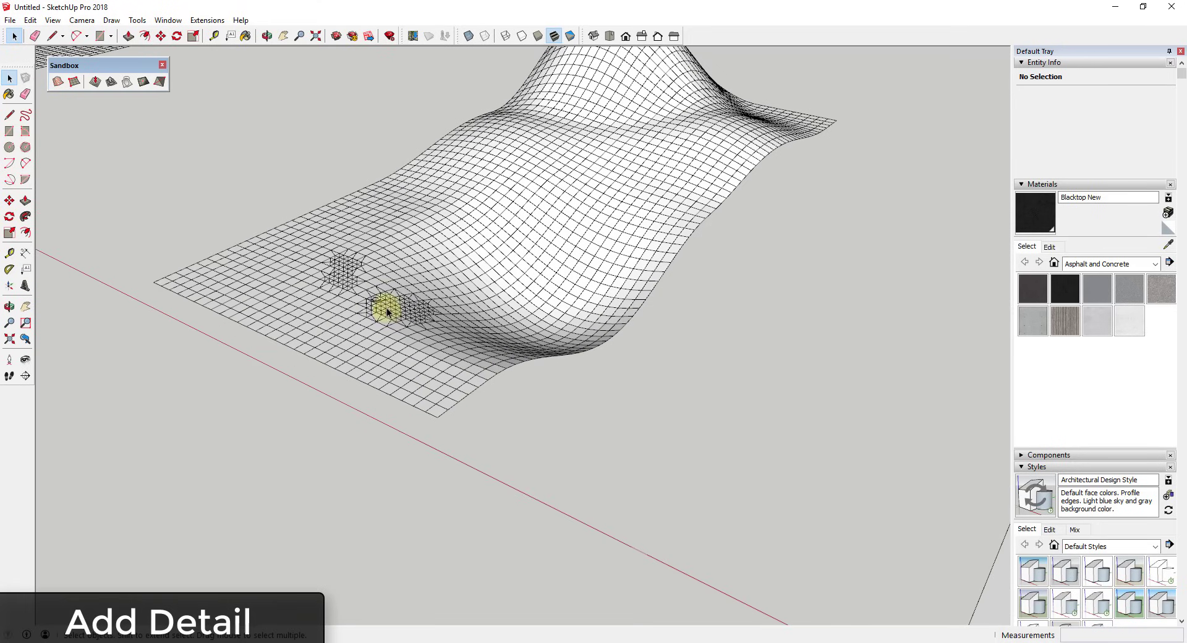
middle_click_drag(388, 312, 517, 389, "shift")
scroll(516, 397, "up", 4)
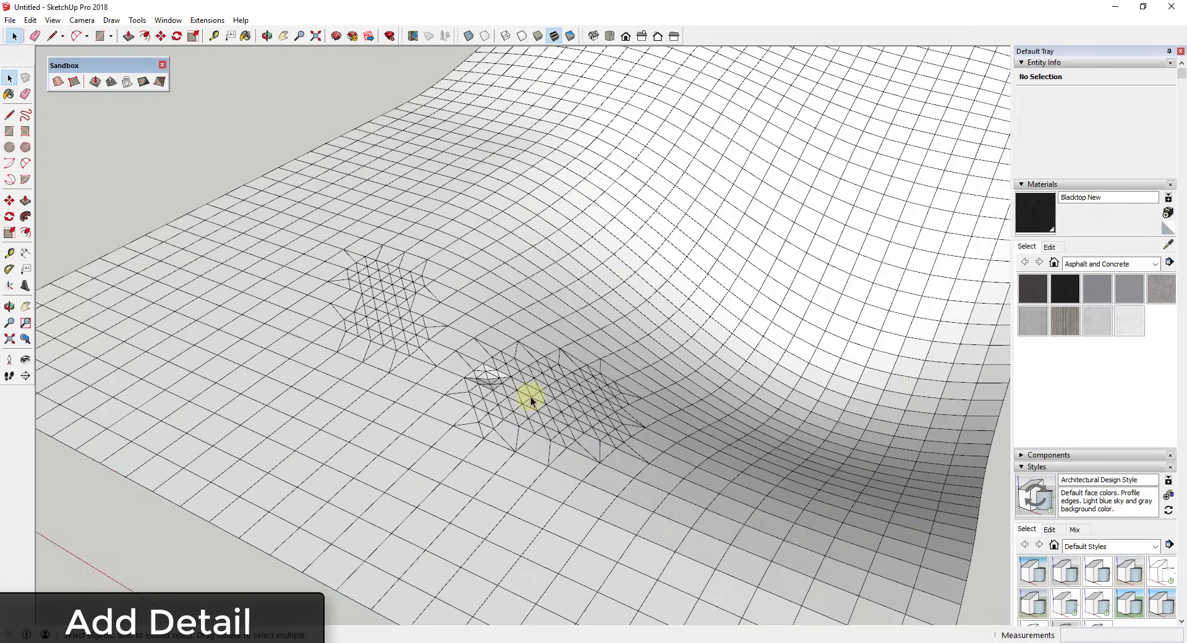
scroll(530, 399, "up", 2)
scroll(532, 389, "down", 2)
scroll(521, 379, "up", 2)
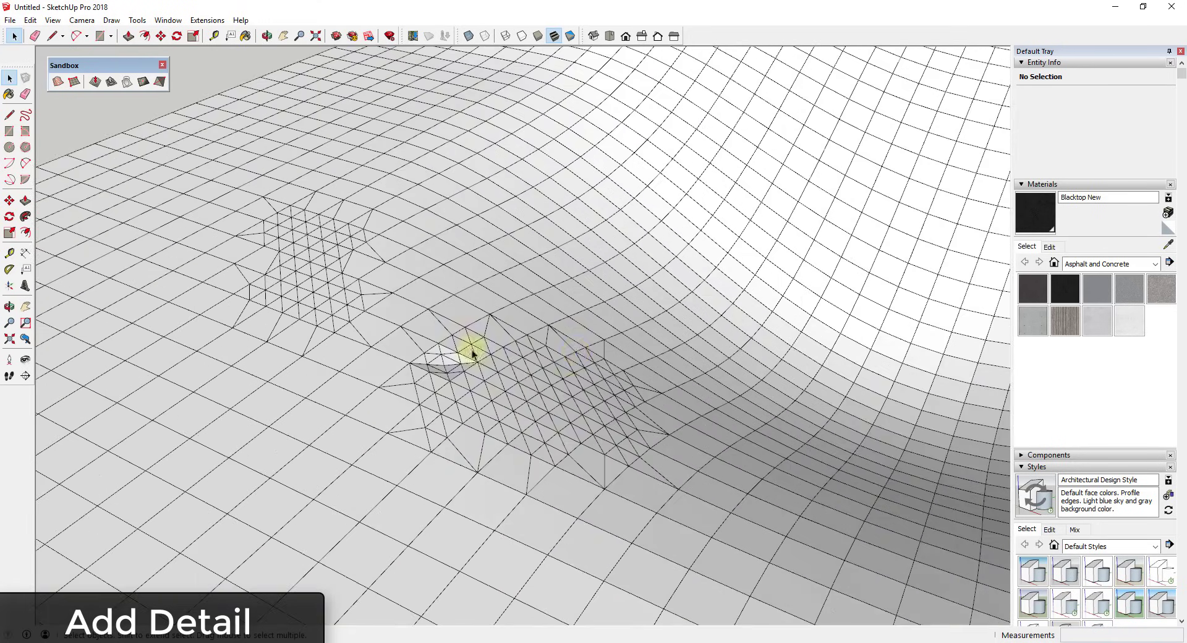
scroll(549, 402, "down", 1)
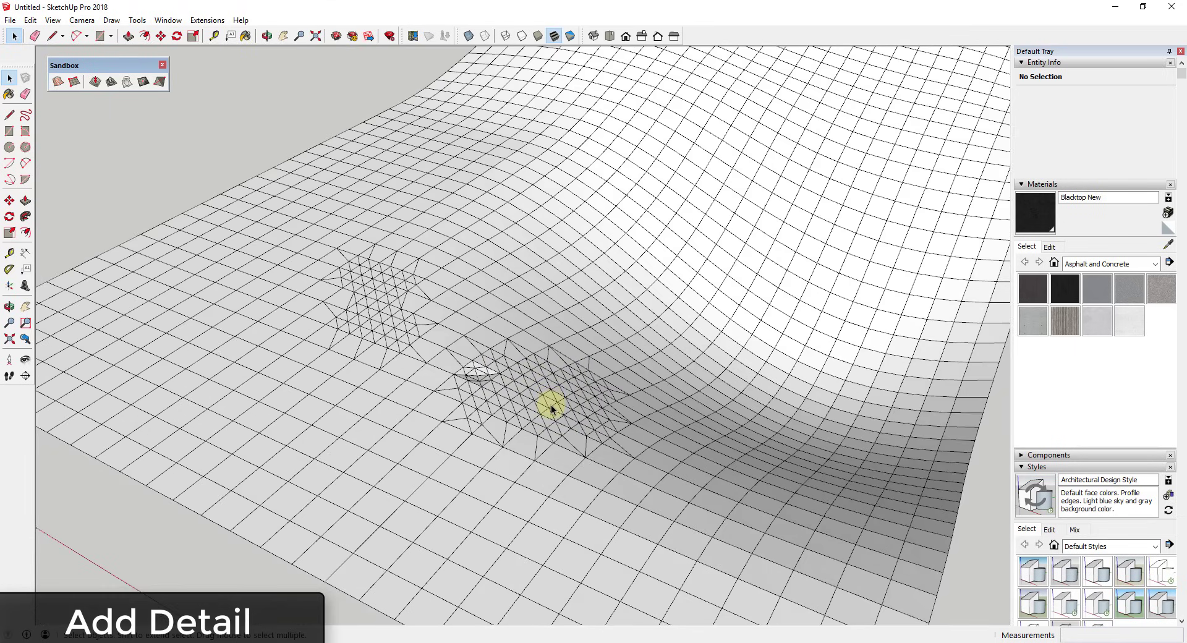
Step: Activate Smoove and set its radius to 10'
left_click(530, 389)
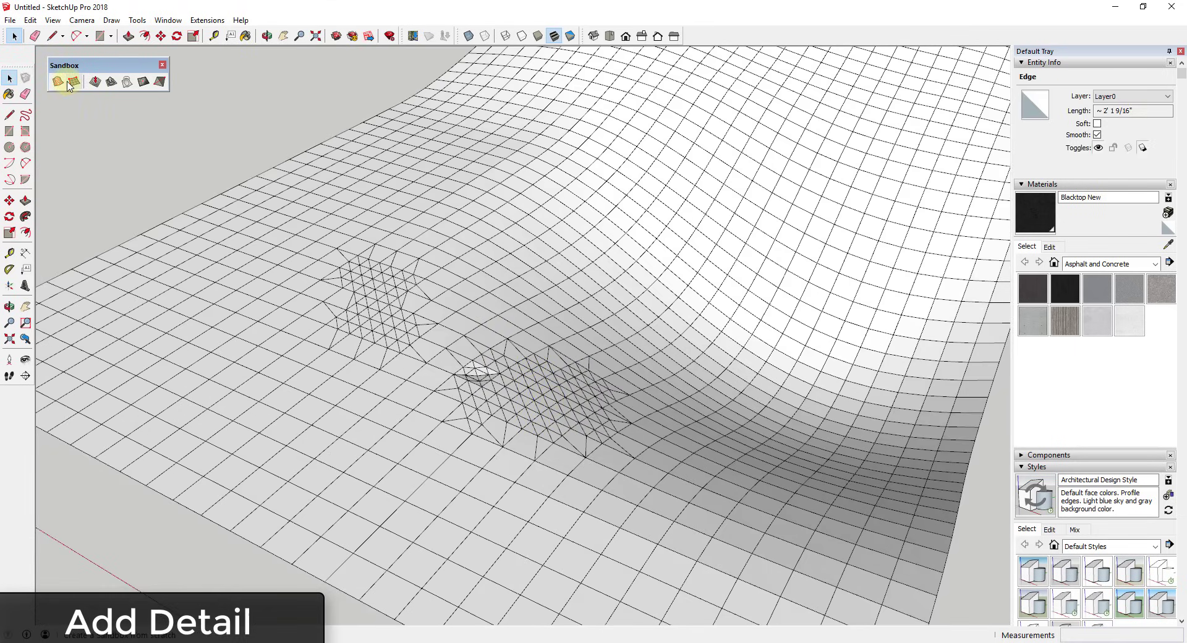
left_click(95, 82)
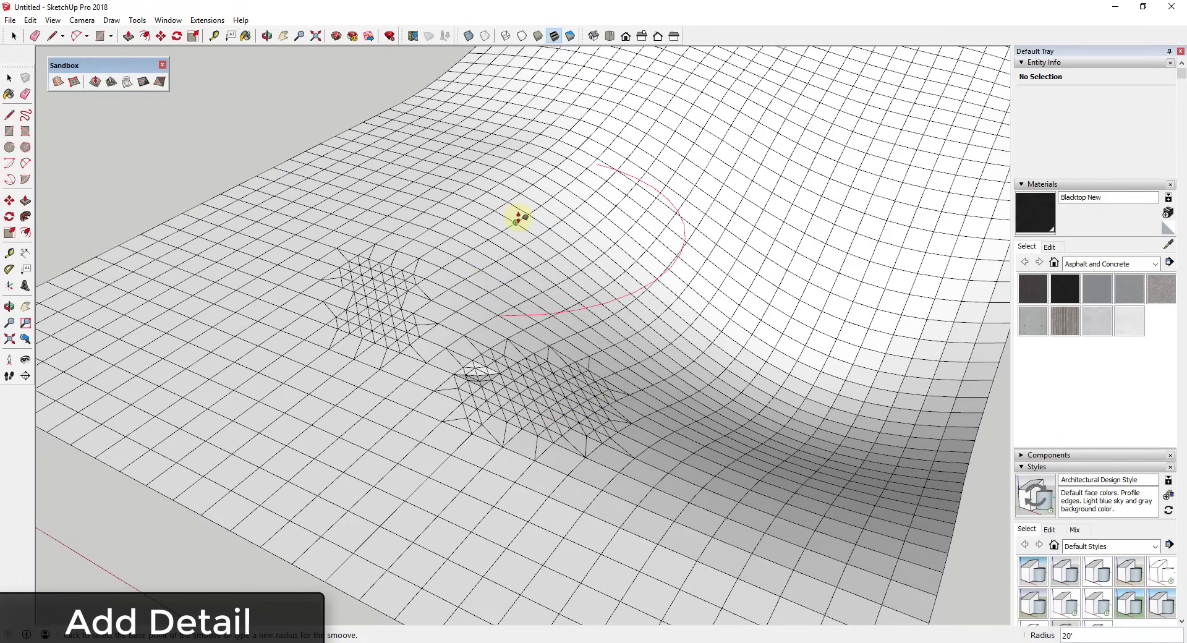
type("5'")
key("Return")
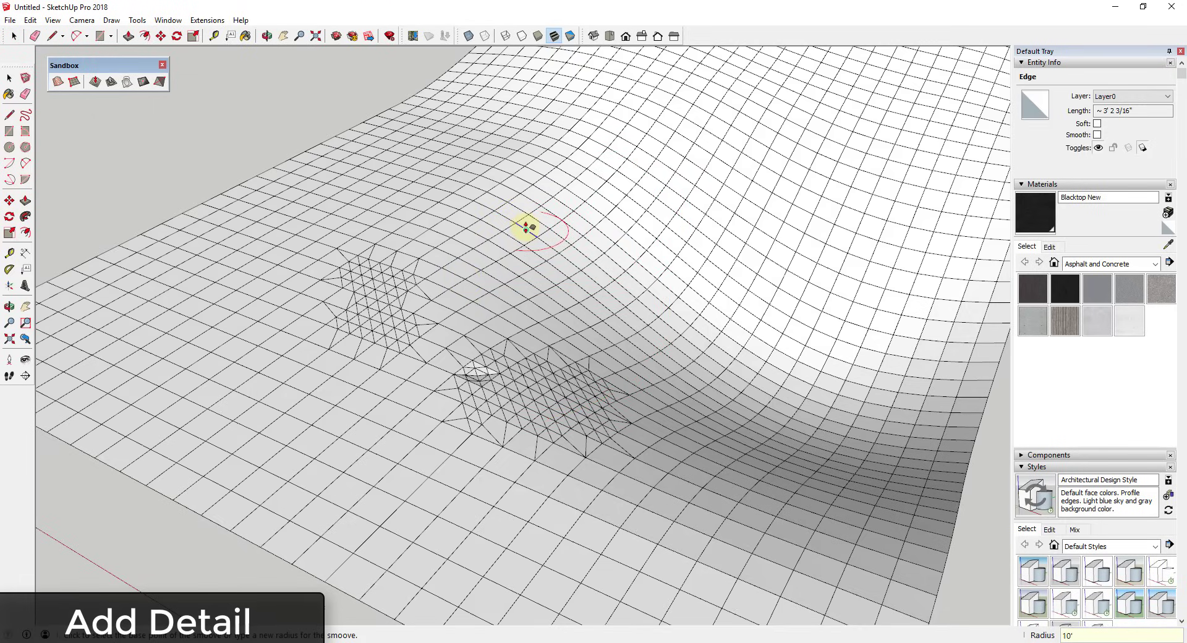
Step: Try raising a Smoove mound on the coarse grid upslope of the detailed patches and check its faceted shape
left_click(528, 212)
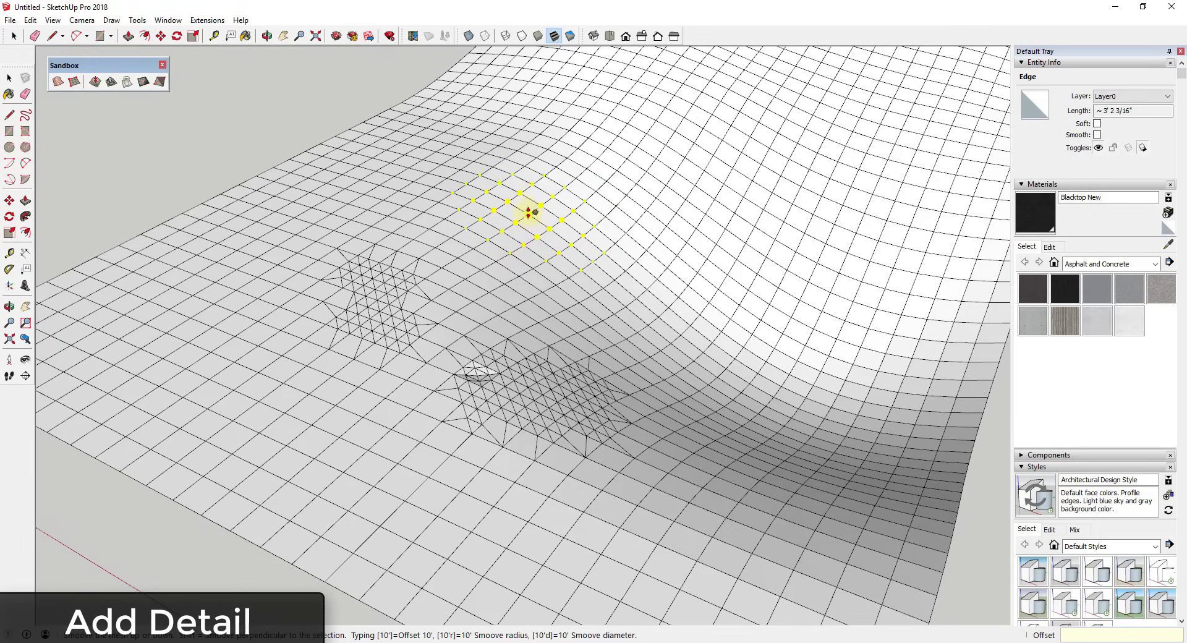
left_click(533, 180)
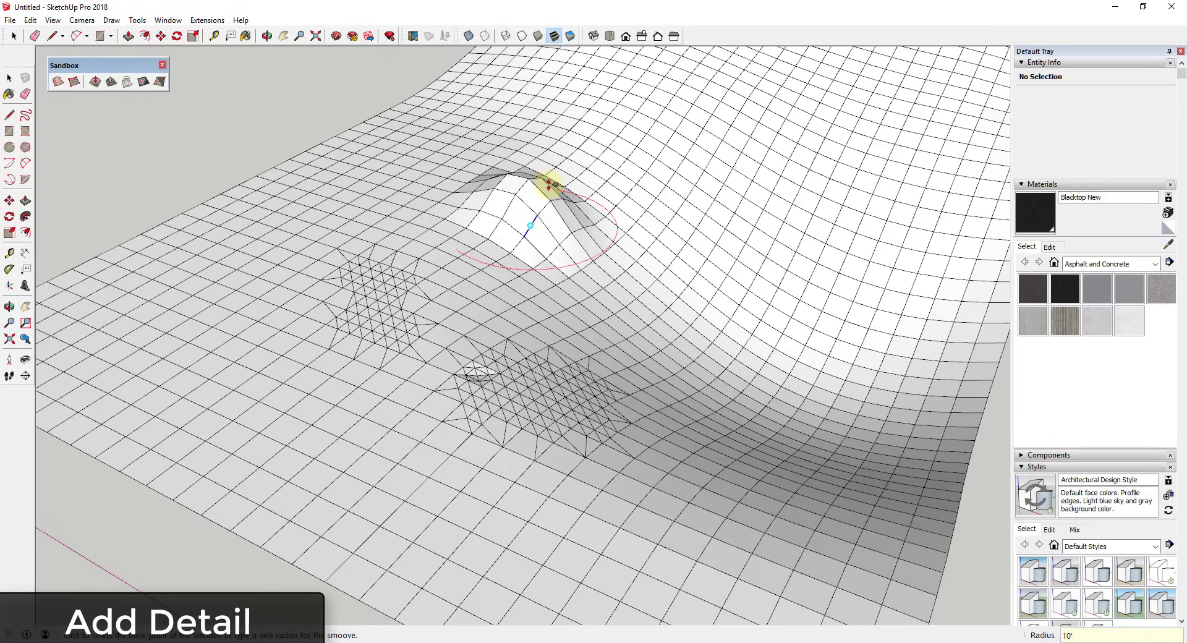
mouse_move(530, 186)
middle_mouse_down()
mouse_move(469, 178)
mouse_move(364, 61)
mouse_move(479, 103)
mouse_move(511, 184)
middle_mouse_up()
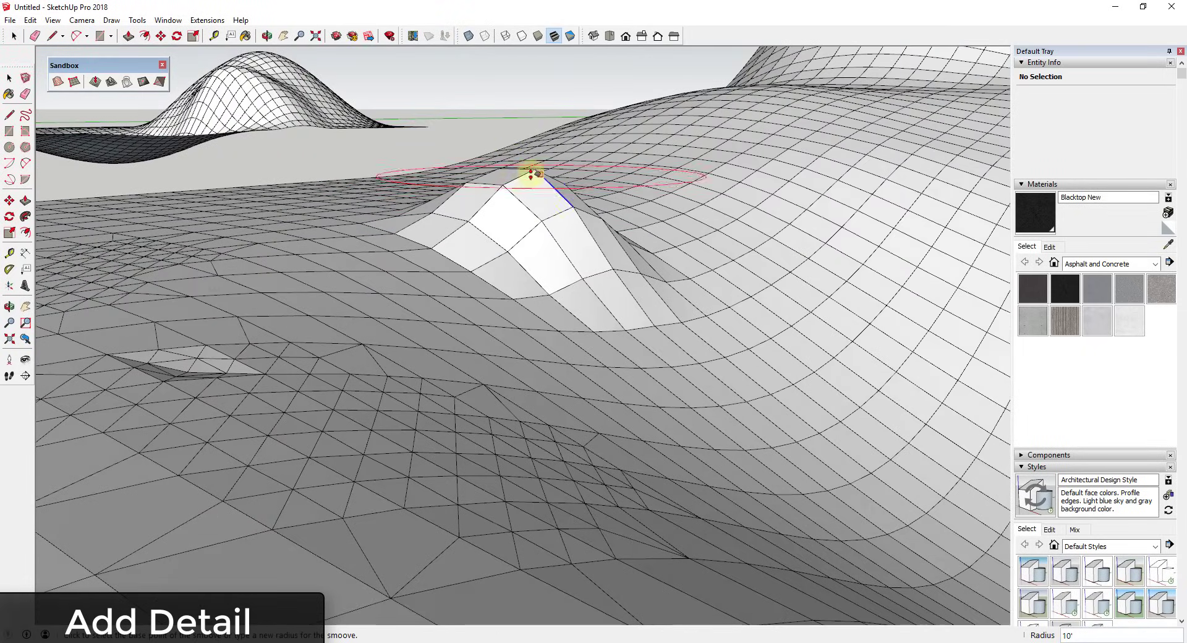
left_click(593, 259)
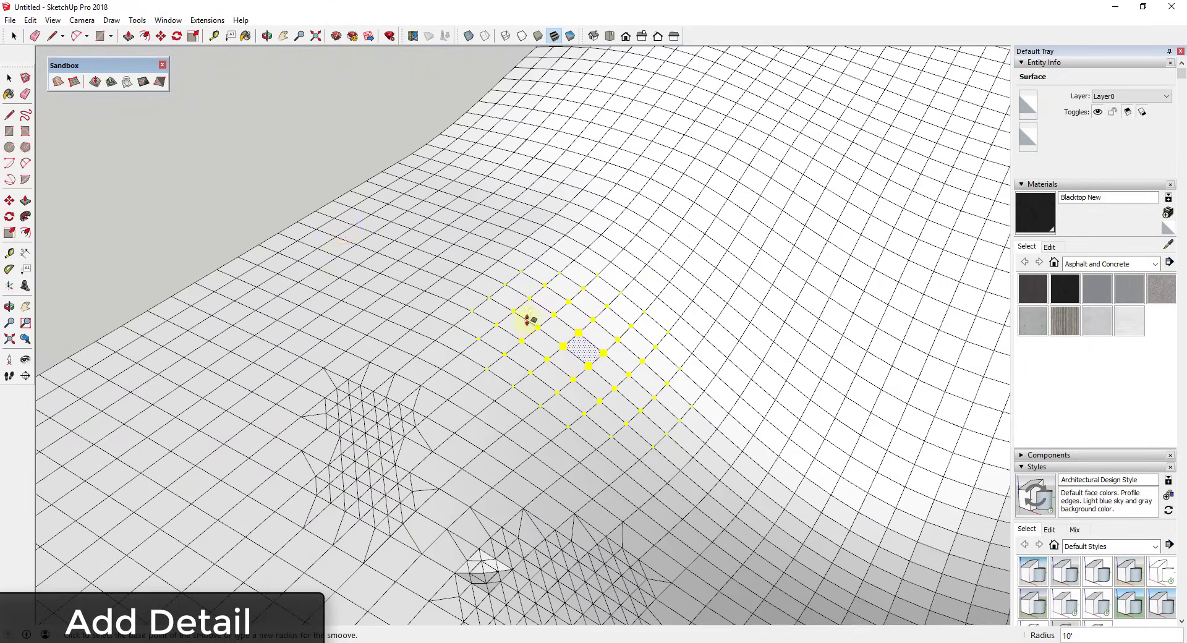
Step: Select a block of grid faces upslope of the two detailed patches and subdivide it with Add Detail
key("space")
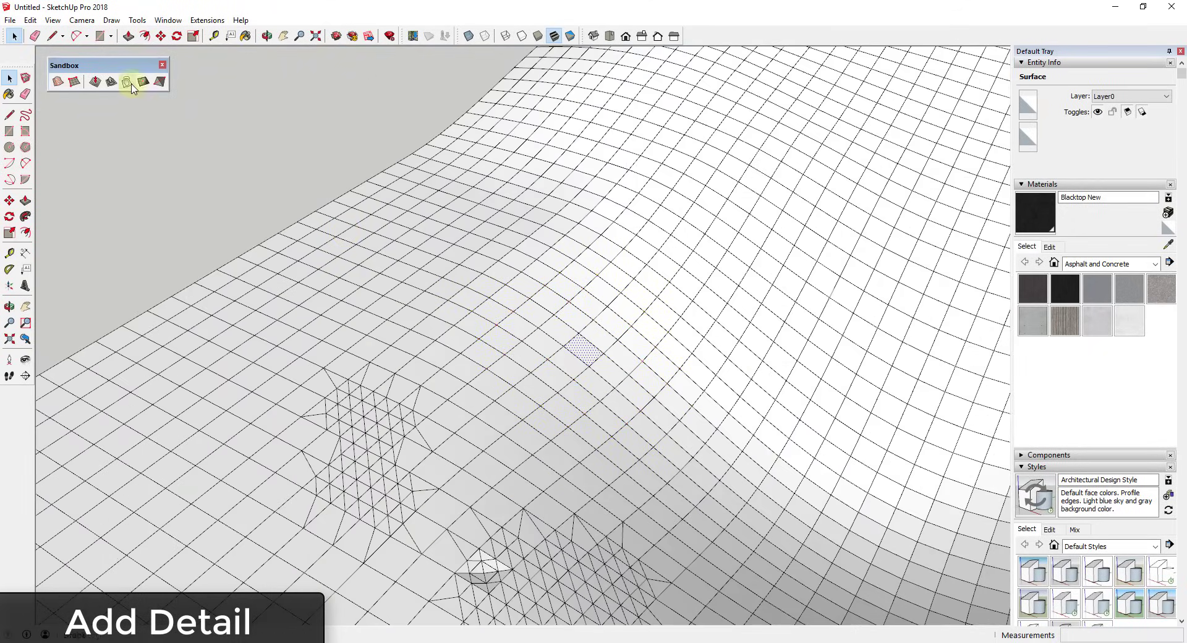
left_click_drag(525, 289, 667, 404)
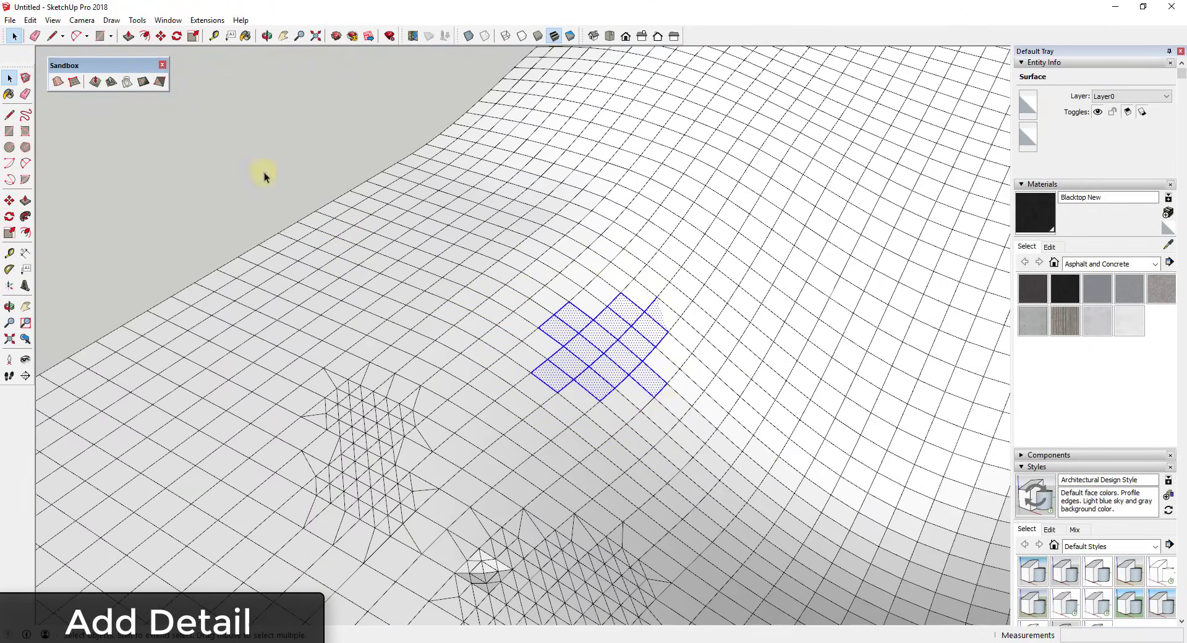
left_click(142, 84)
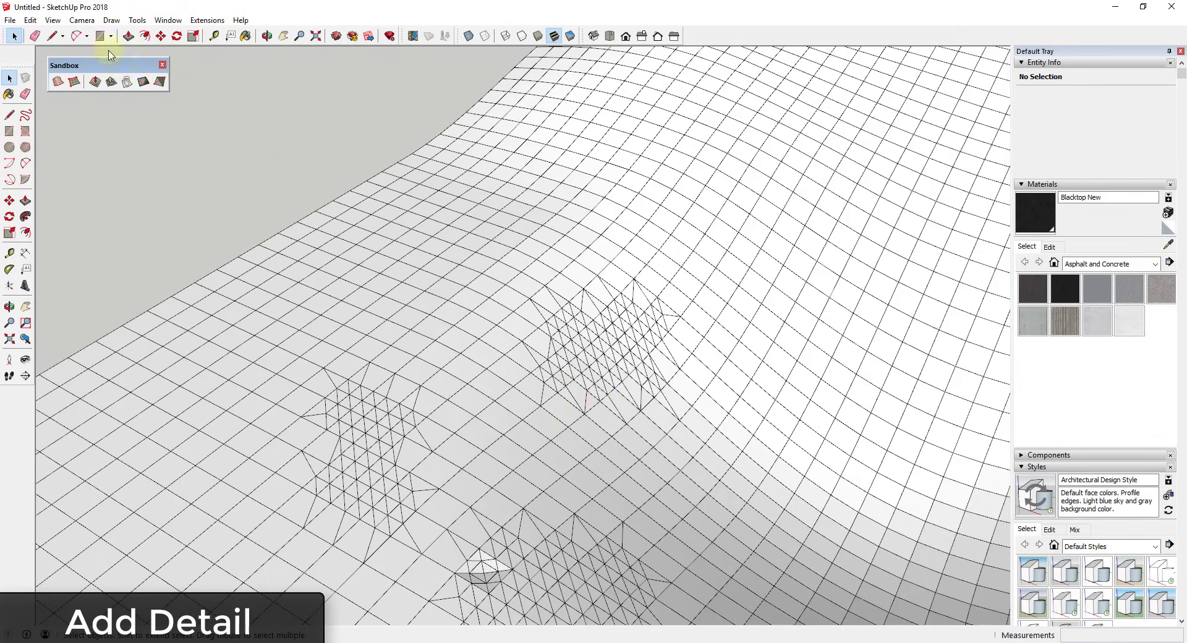
Step: Raise a rounded mound with Smoove on the newly subdivided patch
left_click(95, 82)
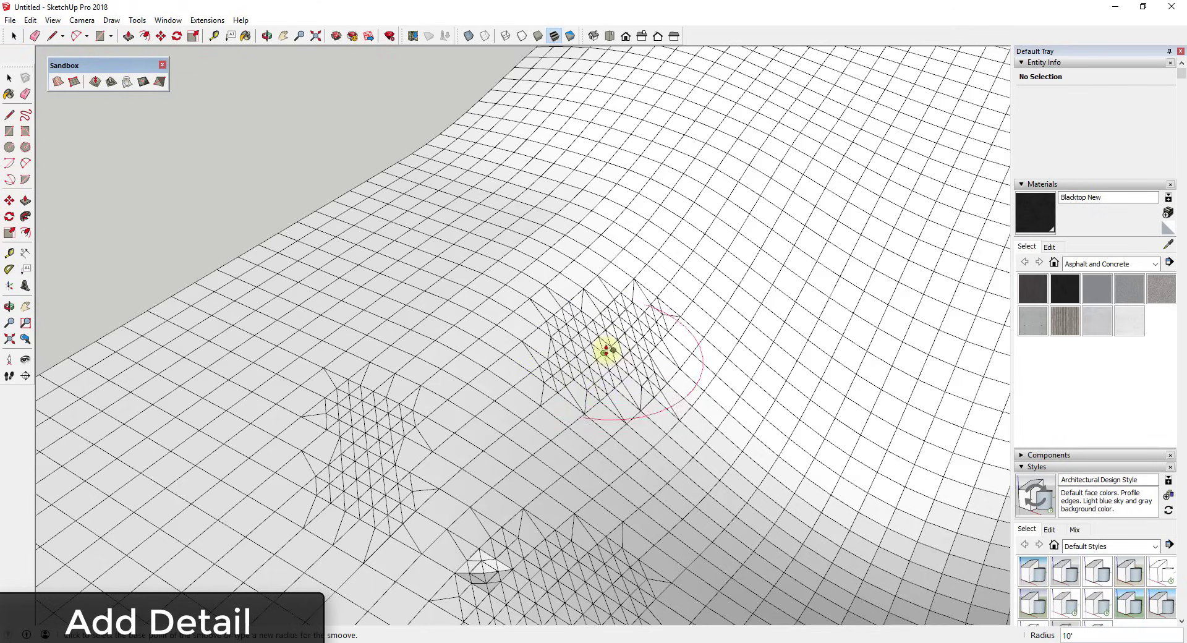
left_click(611, 350)
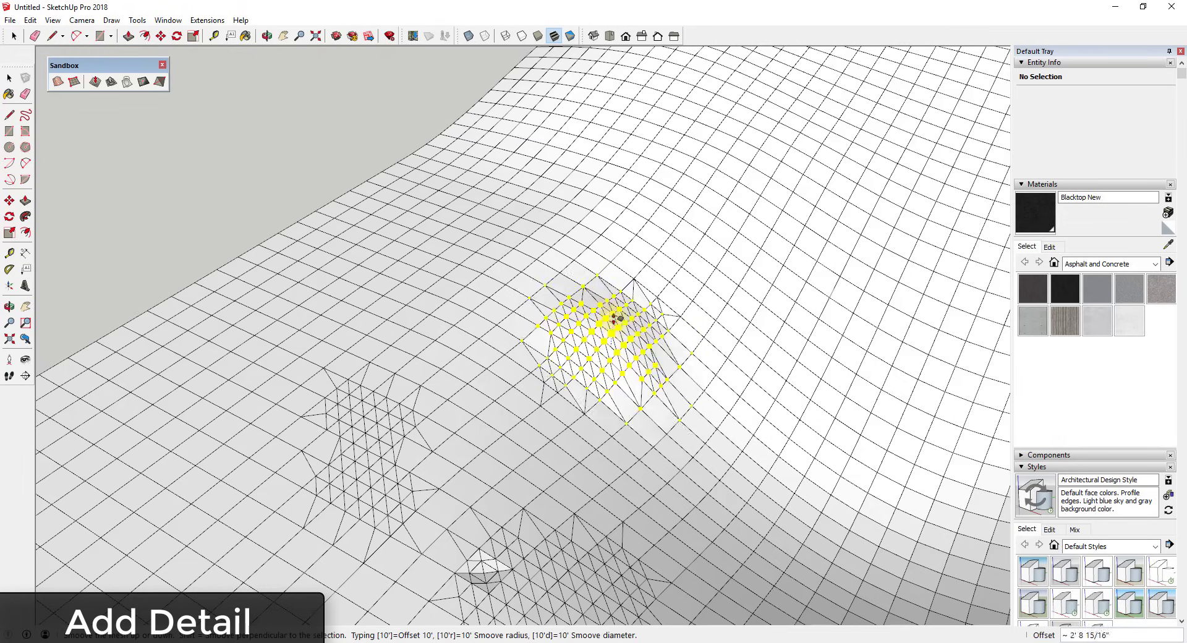
middle_click_drag(613, 303, 715, 517)
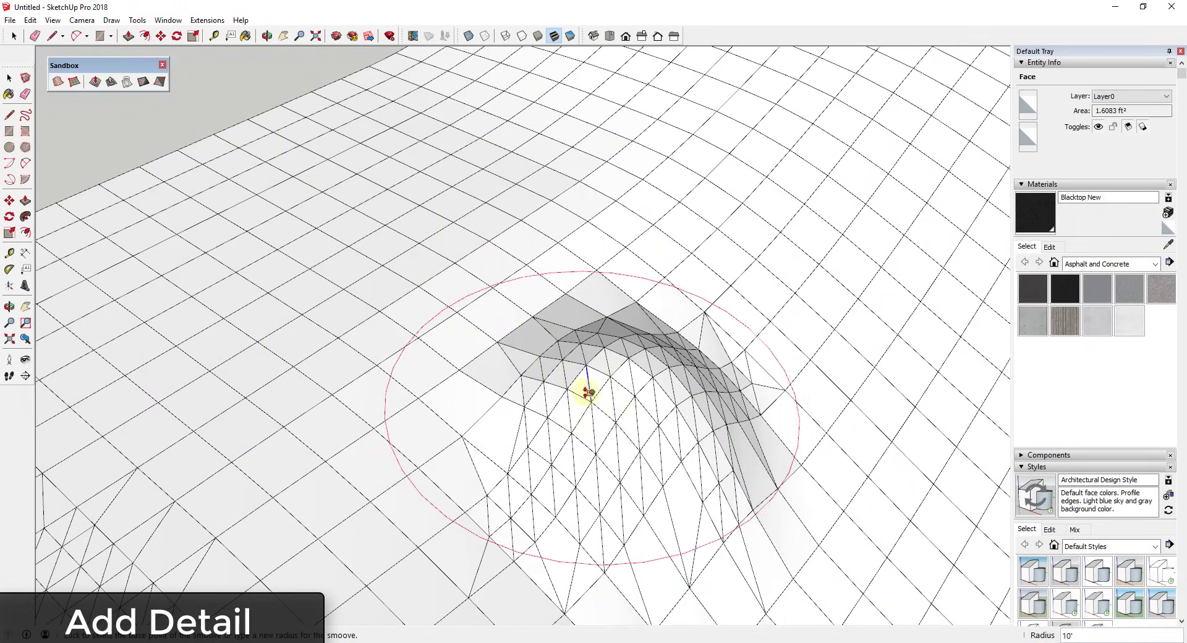
mouse_move(715, 503)
middle_mouse_down()
mouse_move(673, 408)
mouse_move(649, 411)
mouse_move(469, 244)
mouse_move(723, 403)
mouse_move(813, 431)
mouse_move(648, 418)
middle_mouse_up()
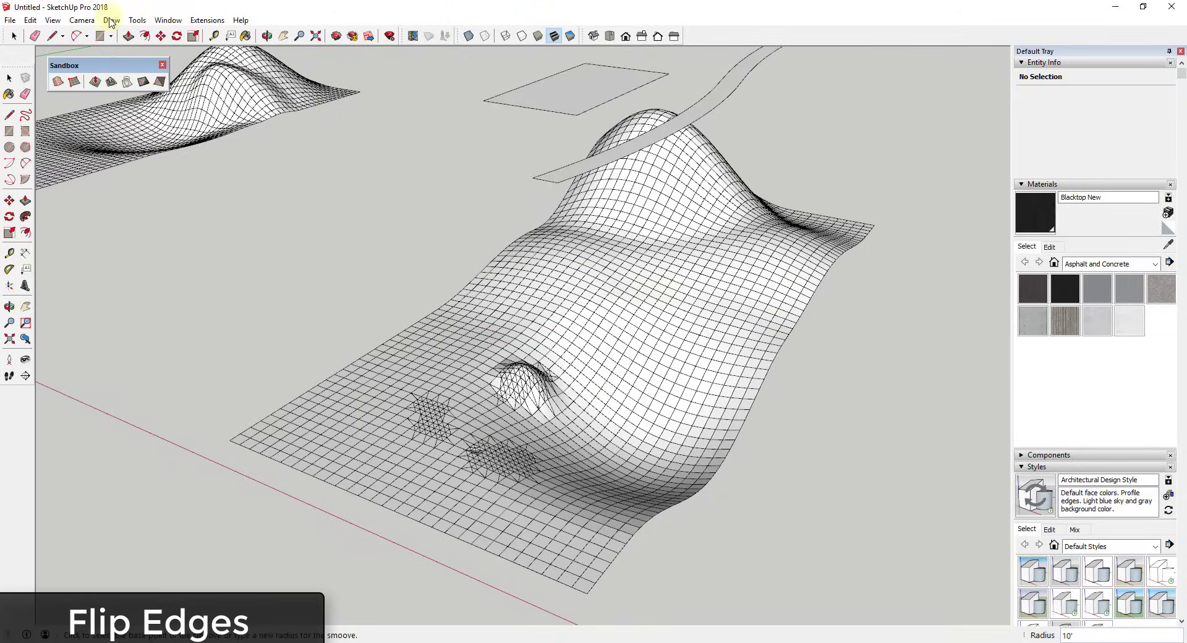
Step: Show hidden geometry so the diagonal edges of the terrain mesh are displayed
left_click(52, 20)
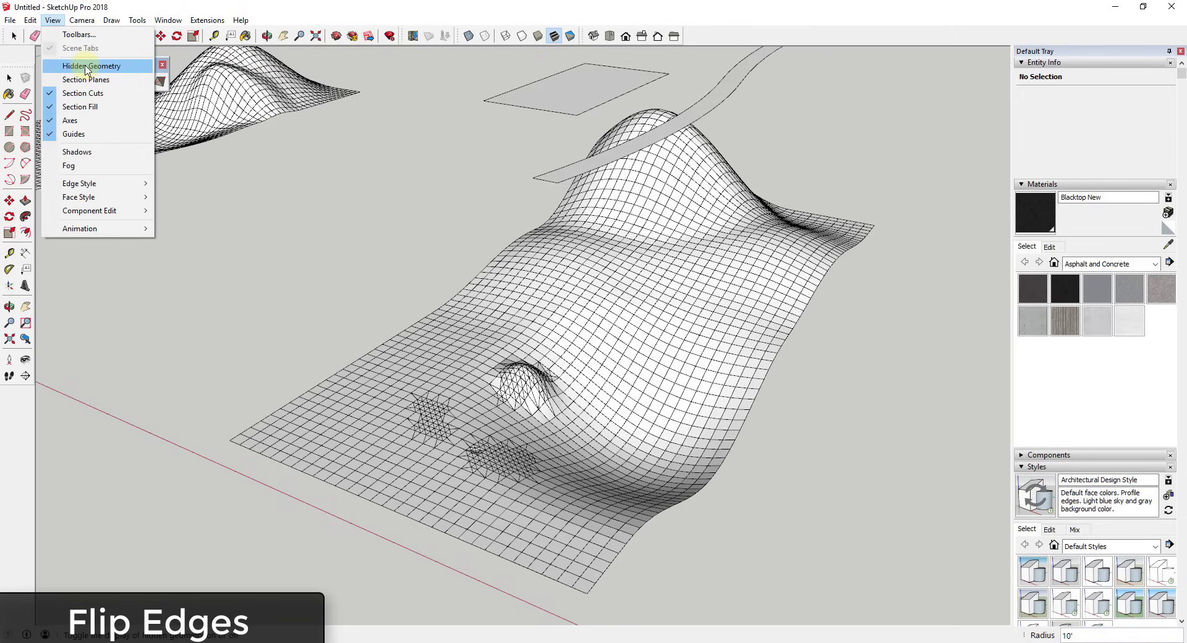
left_click(857, 392)
scroll(679, 344, "up", 5)
key("space")
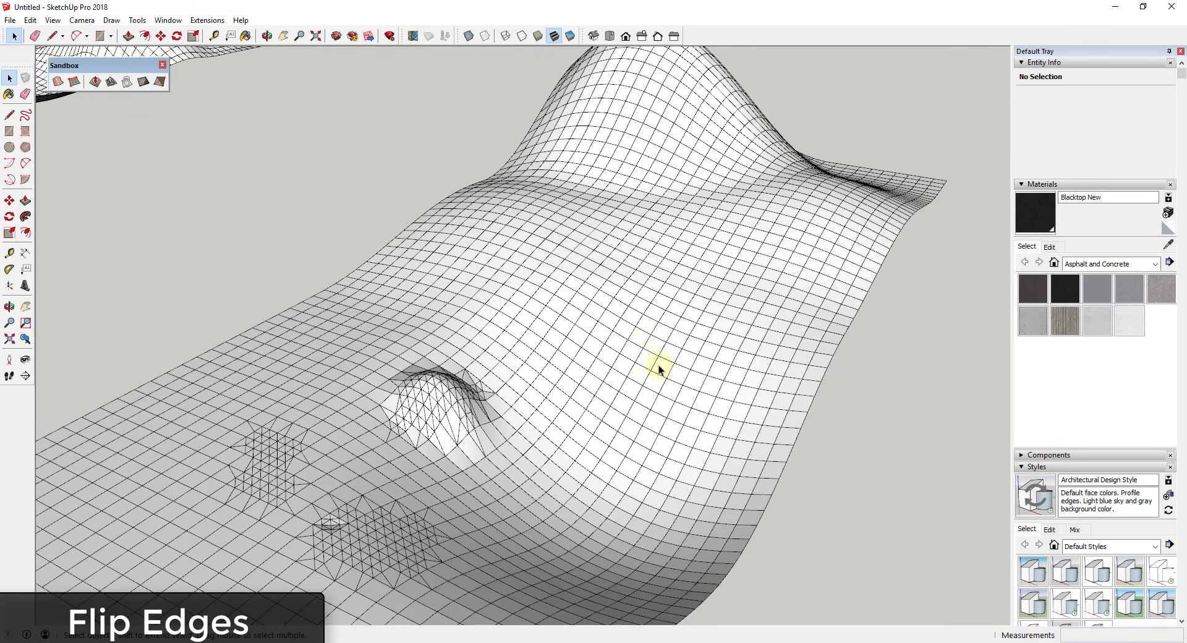
scroll(655, 362, "up", 4)
left_click(53, 20)
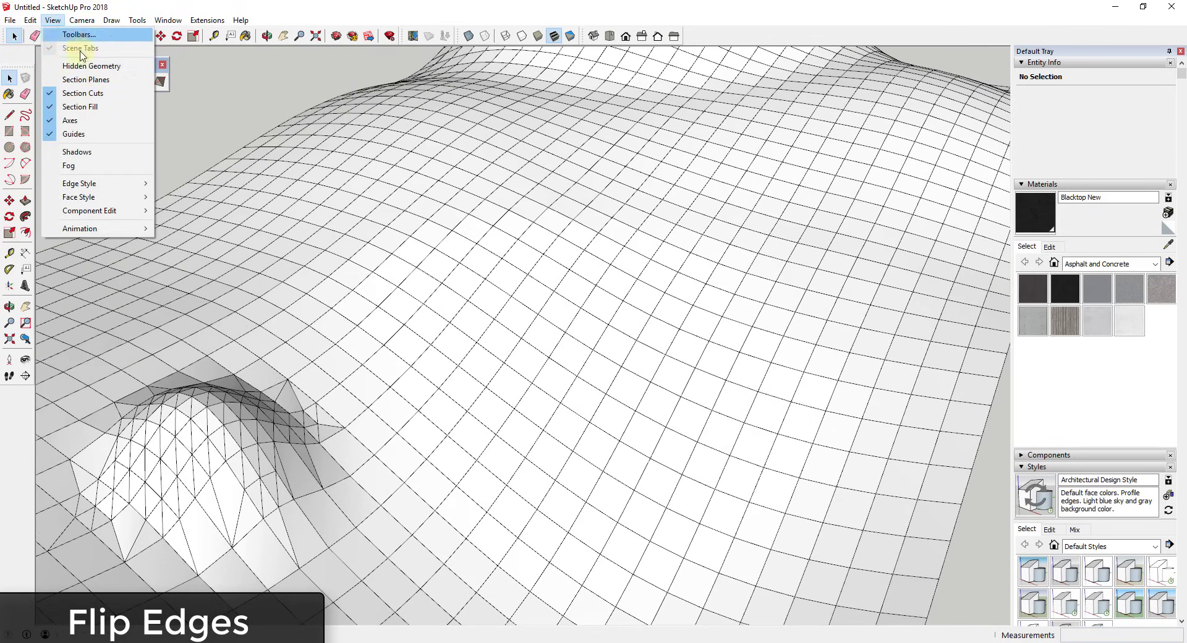
left_click(93, 63)
Step: Examine the directions of the dashed diagonal edges on the slope beside the detailed mound
scroll(610, 433, "up", 2)
scroll(579, 343, "up", 2)
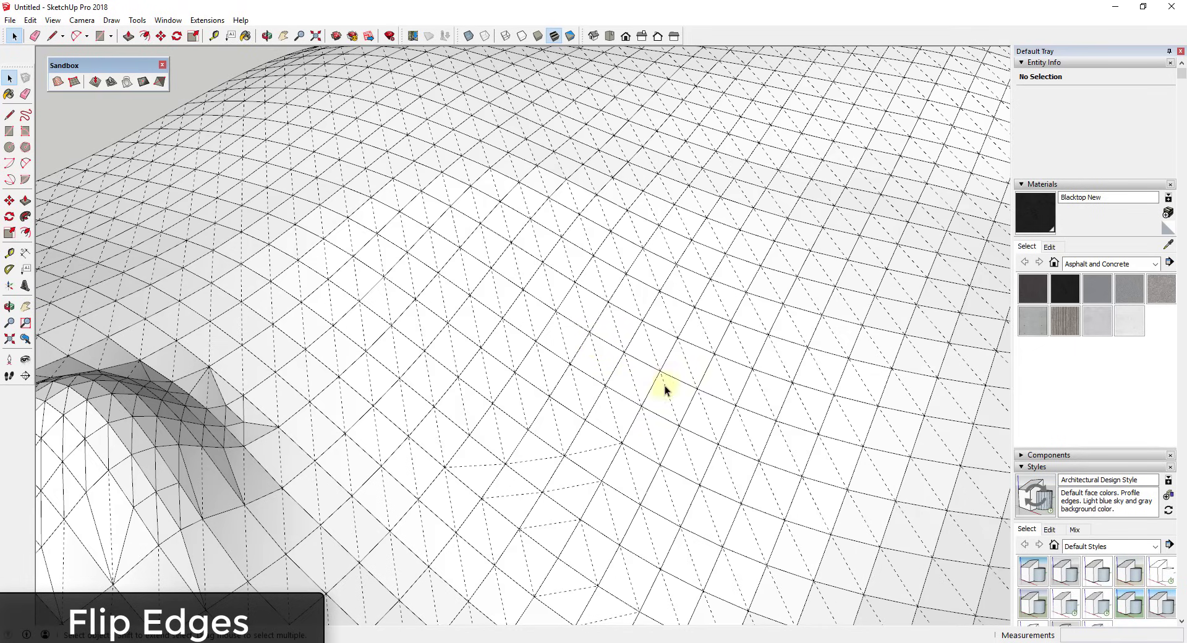
scroll(680, 352, "down", 3)
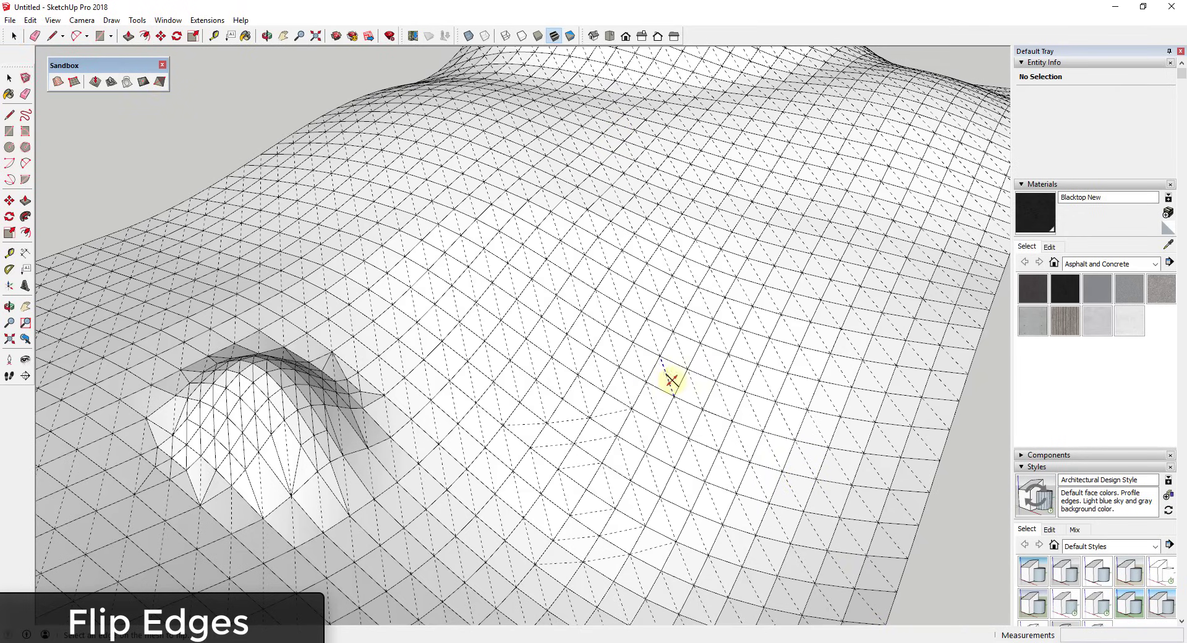
scroll(686, 379, "down", 3)
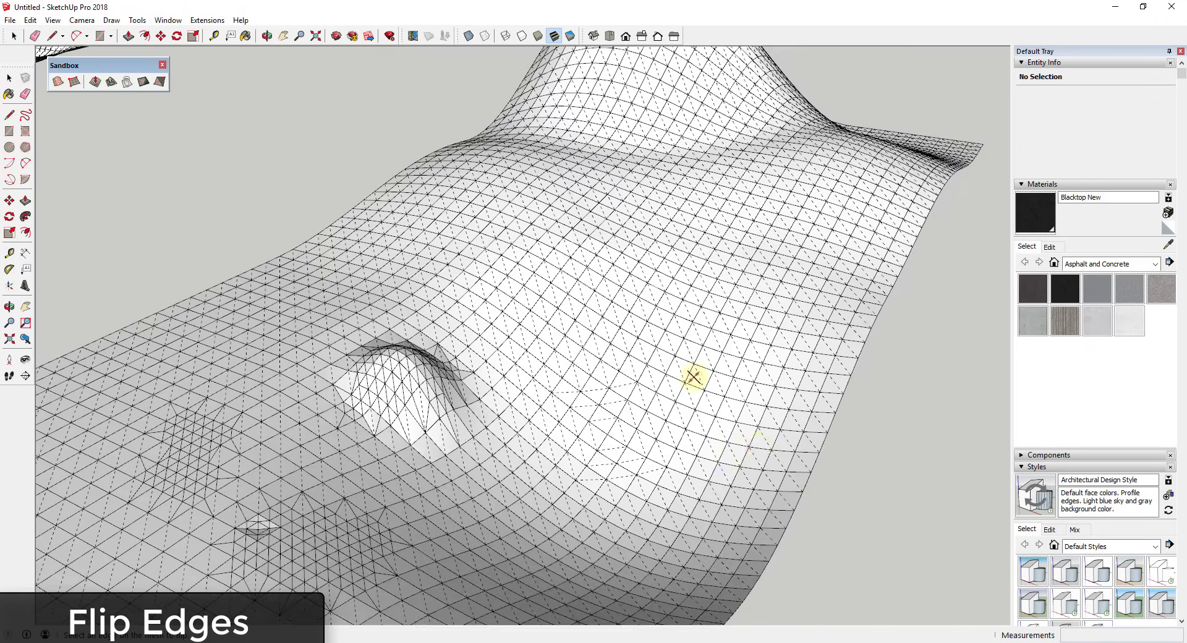
scroll(654, 472, "up", 2)
left_click(641, 424)
scroll(584, 405, "up", 4)
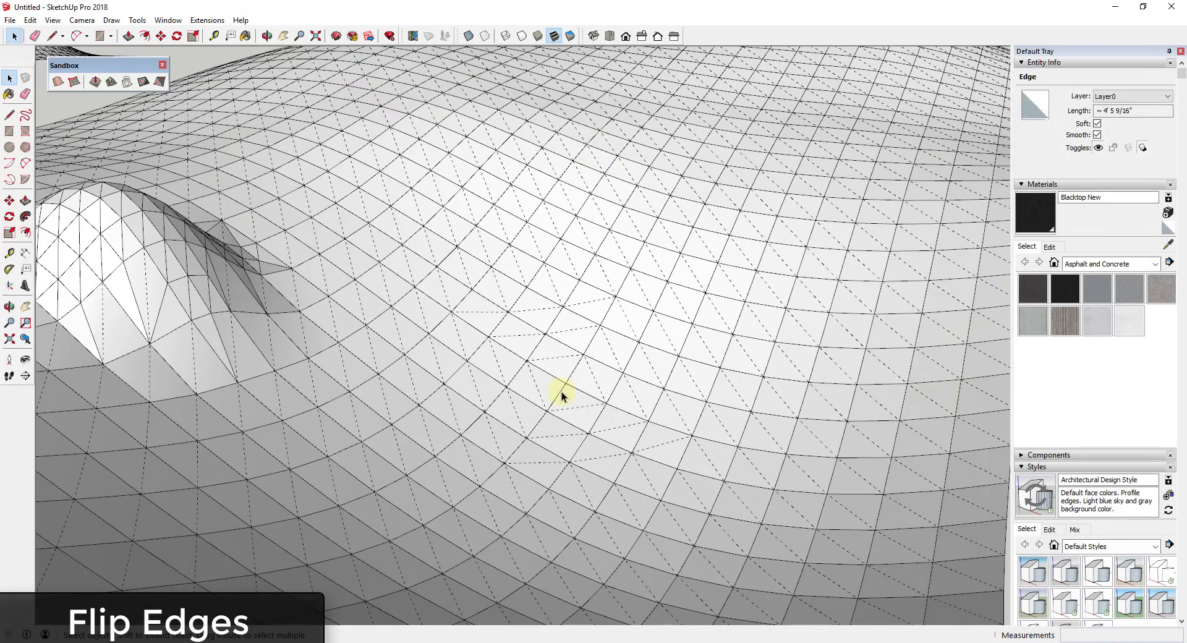
scroll(569, 383, "down", 3)
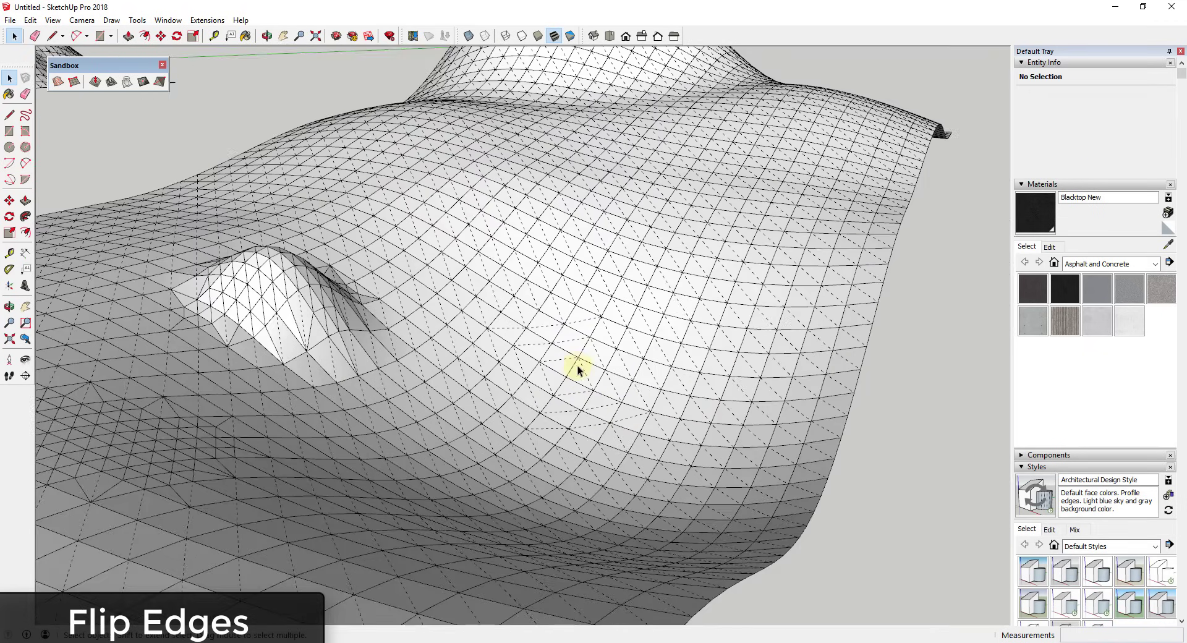
Step: Raise a mound with Smoove upslope of the flipped edges and inspect how the diagonals shape it
left_click(93, 82)
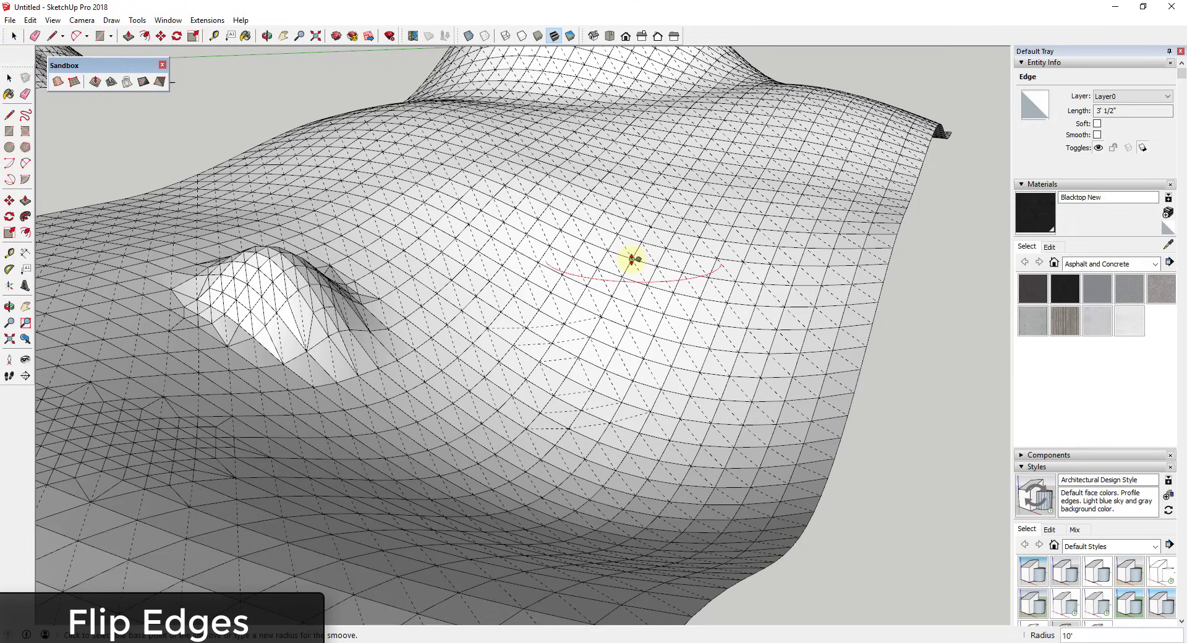
left_click(629, 256)
left_click(628, 202)
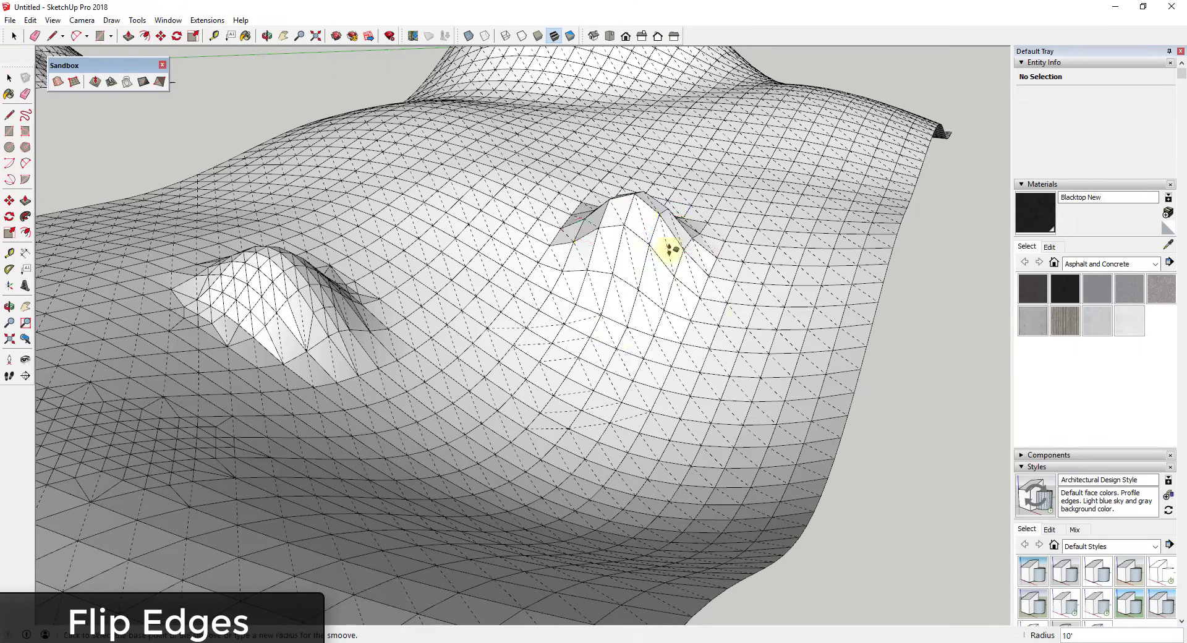
middle_click_drag(670, 249, 616, 191)
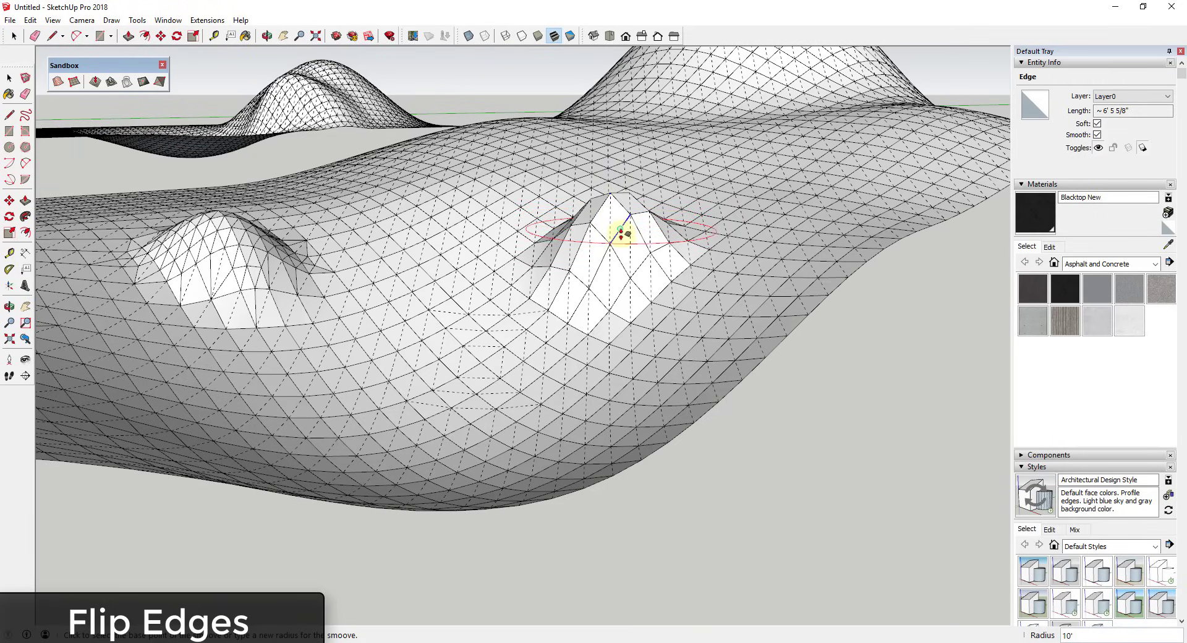
middle_click_drag(618, 239, 646, 257)
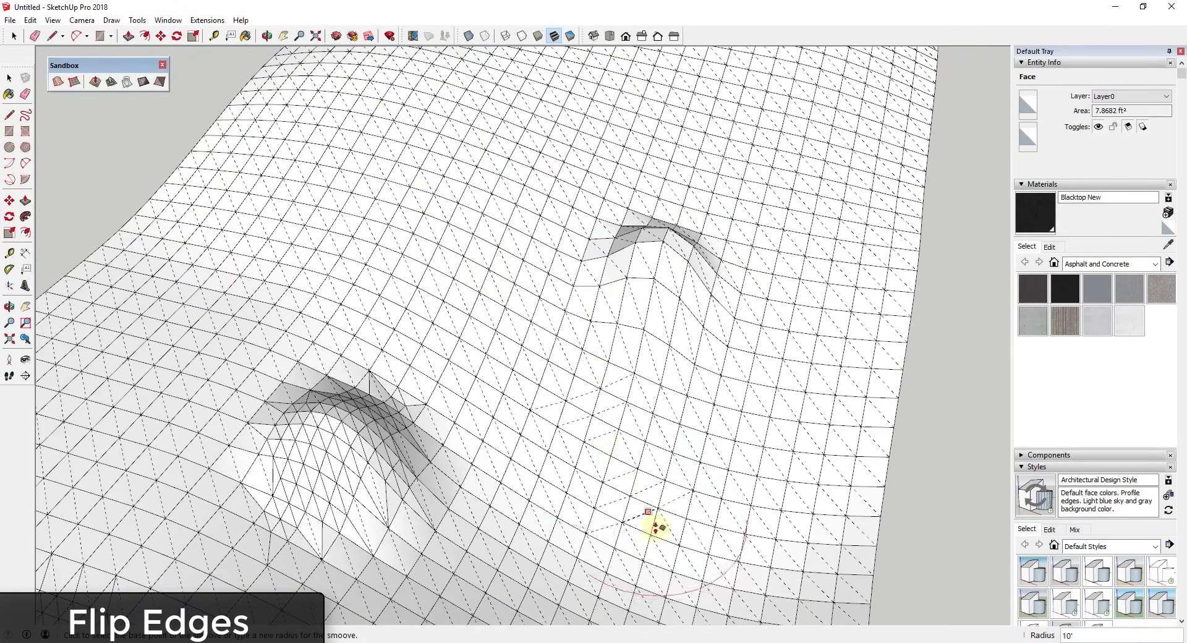
Step: Raise a second mound with Smoove over the flipped diagonal edges, downslope of the last one, and compare the two
scroll(655, 525, "up", 3)
left_click(159, 81)
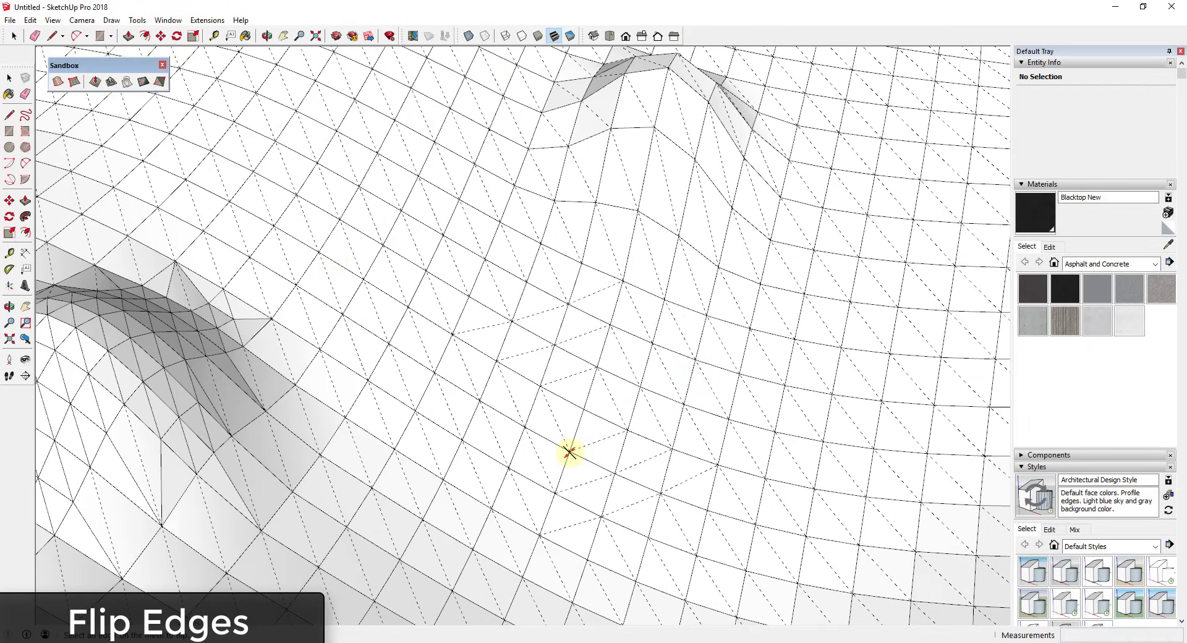
left_click(95, 81)
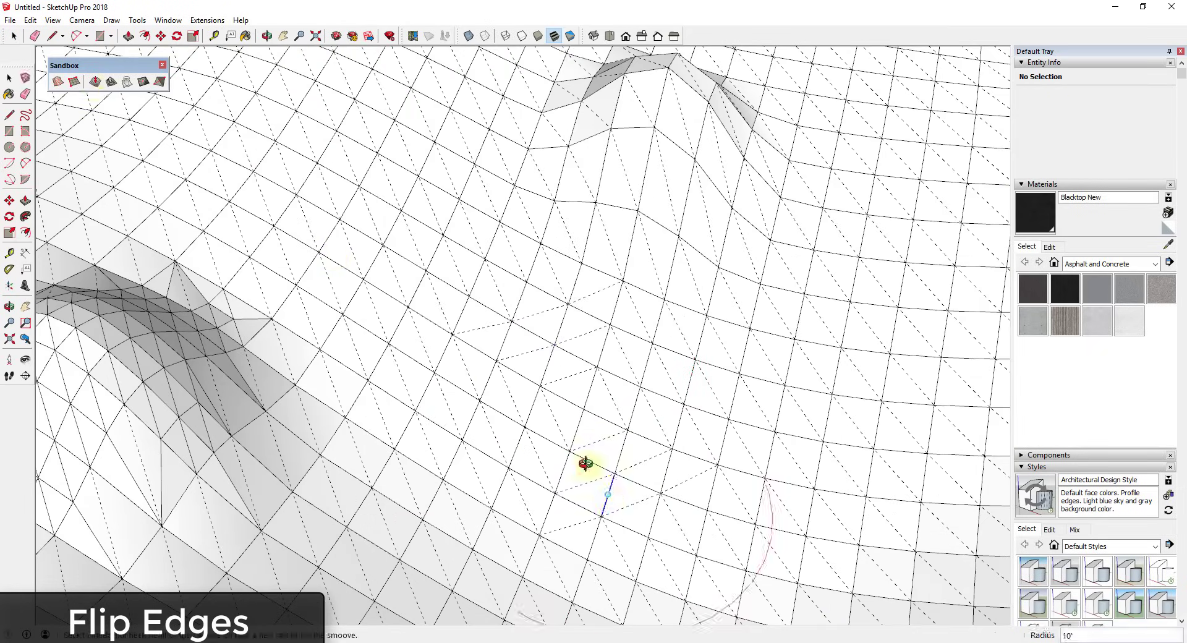
scroll(593, 432, "down", 5)
left_click(562, 413)
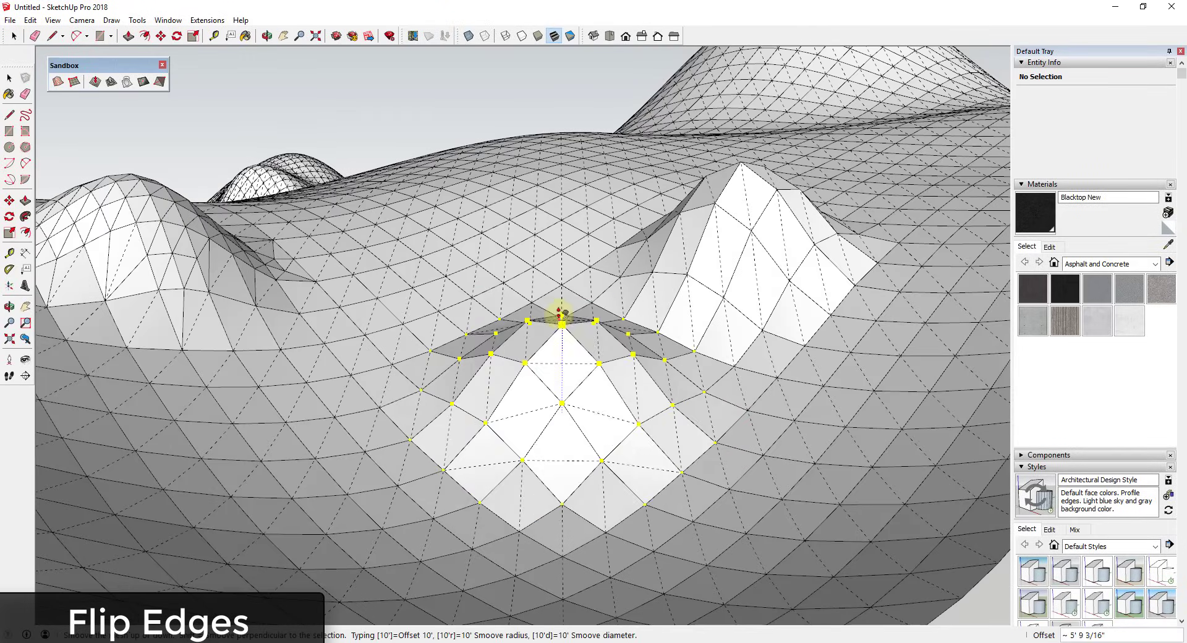
left_click(561, 286)
middle_click_drag(562, 286, 719, 511)
scroll(664, 488, "up", 3)
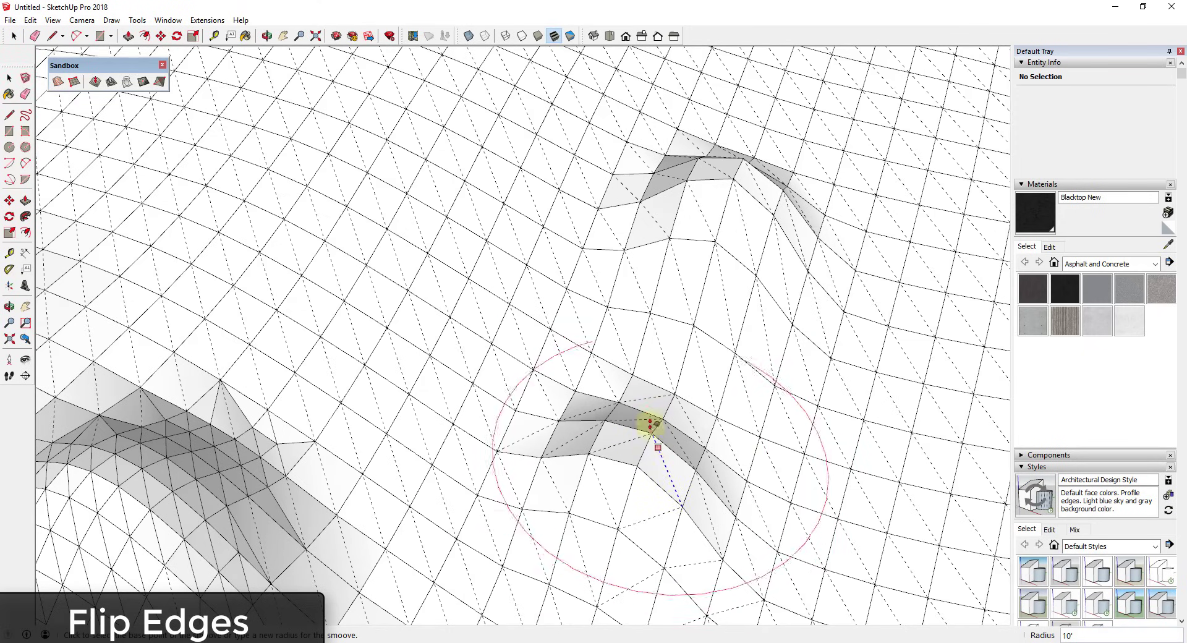
middle_click_drag(729, 562, 562, 397)
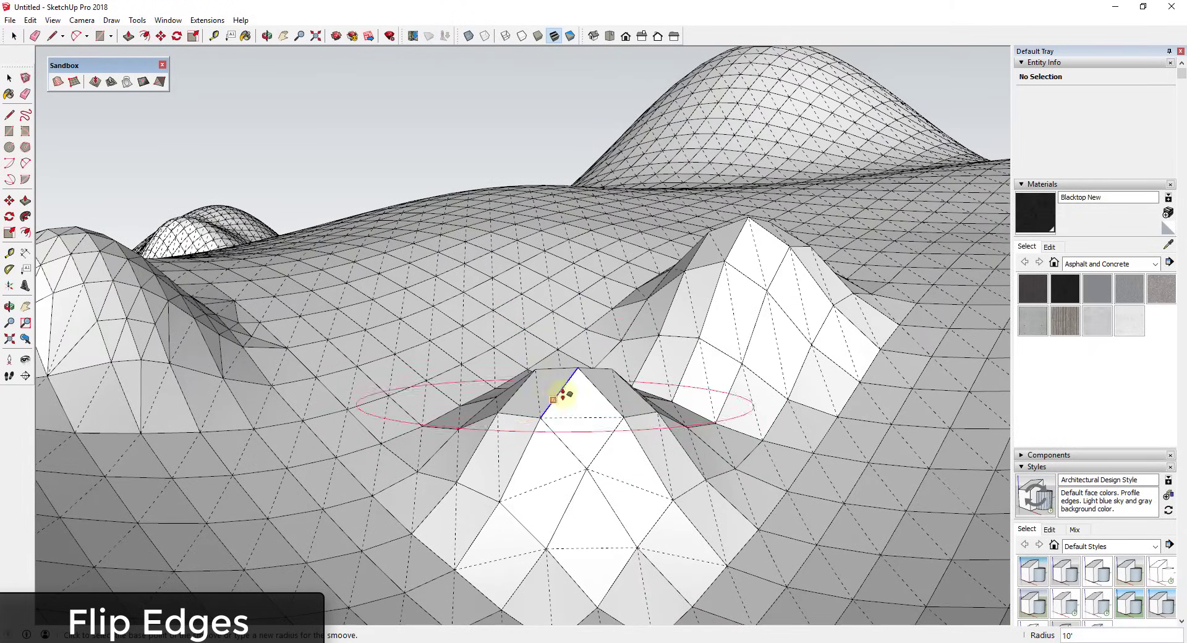
left_click(566, 454)
key("Escape")
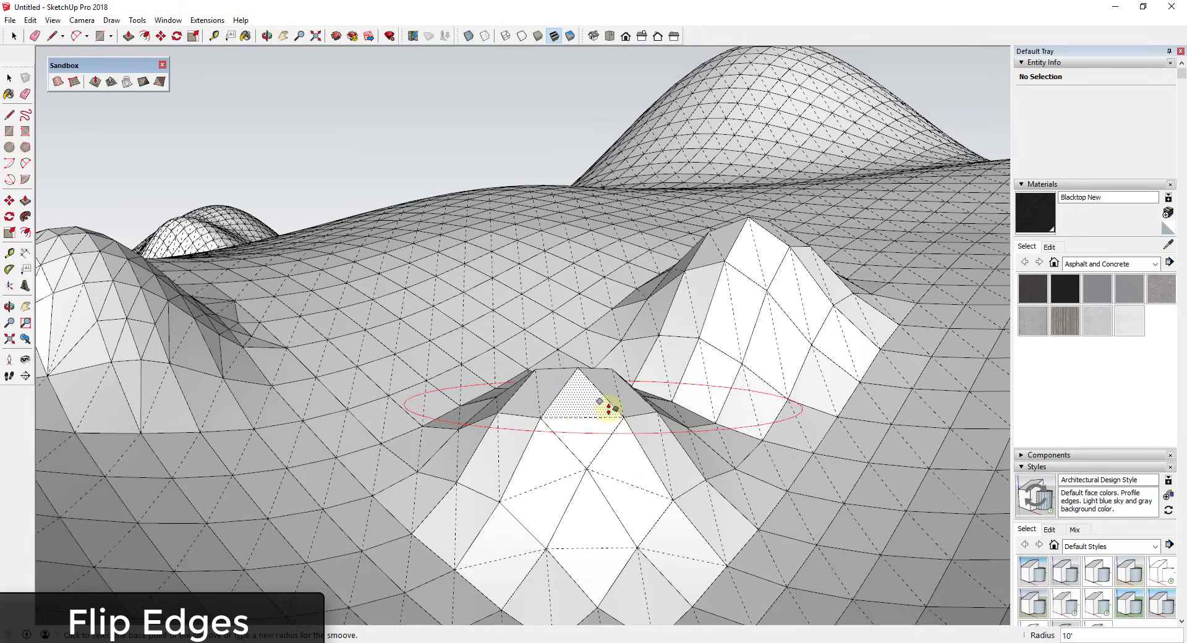
left_click(616, 391)
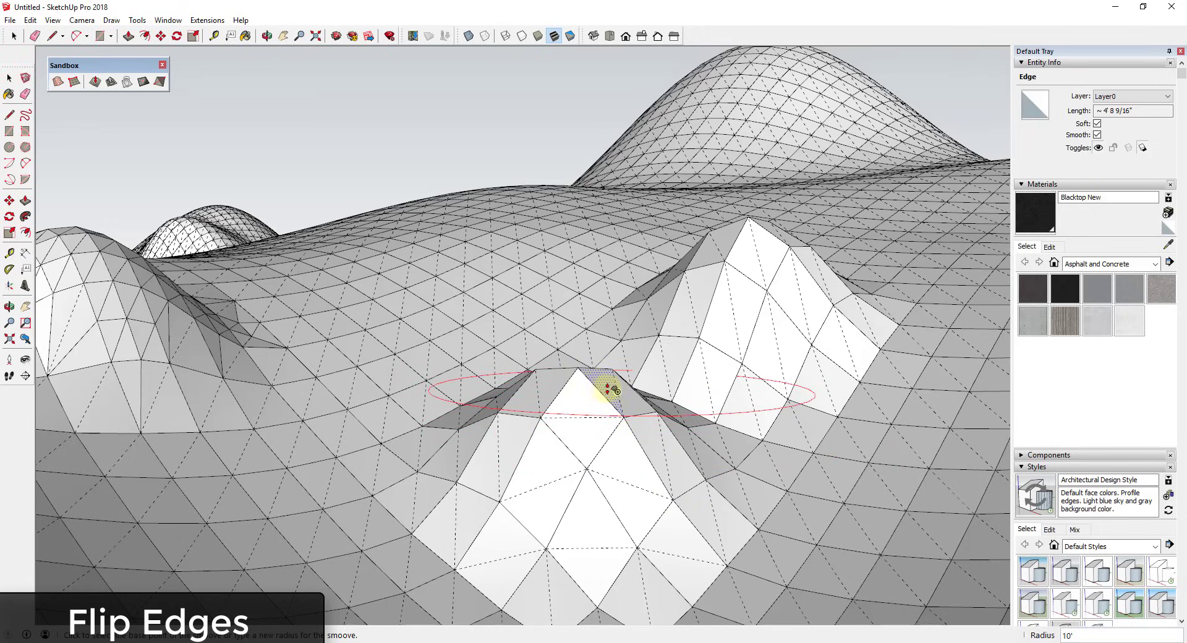
key("Escape")
left_click(910, 290)
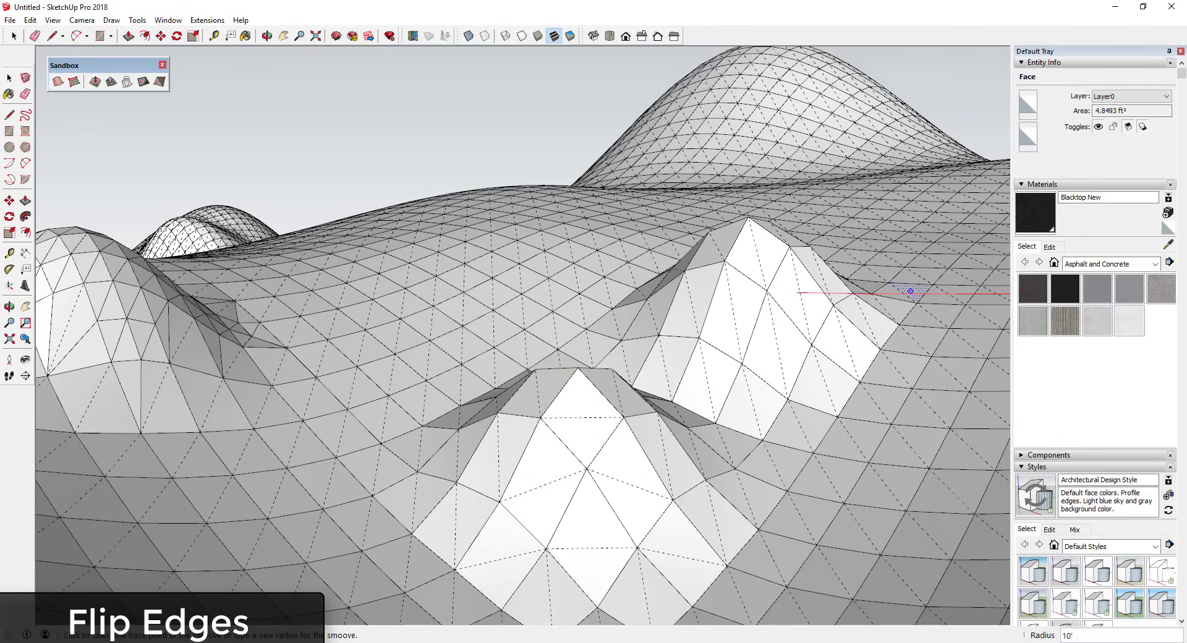